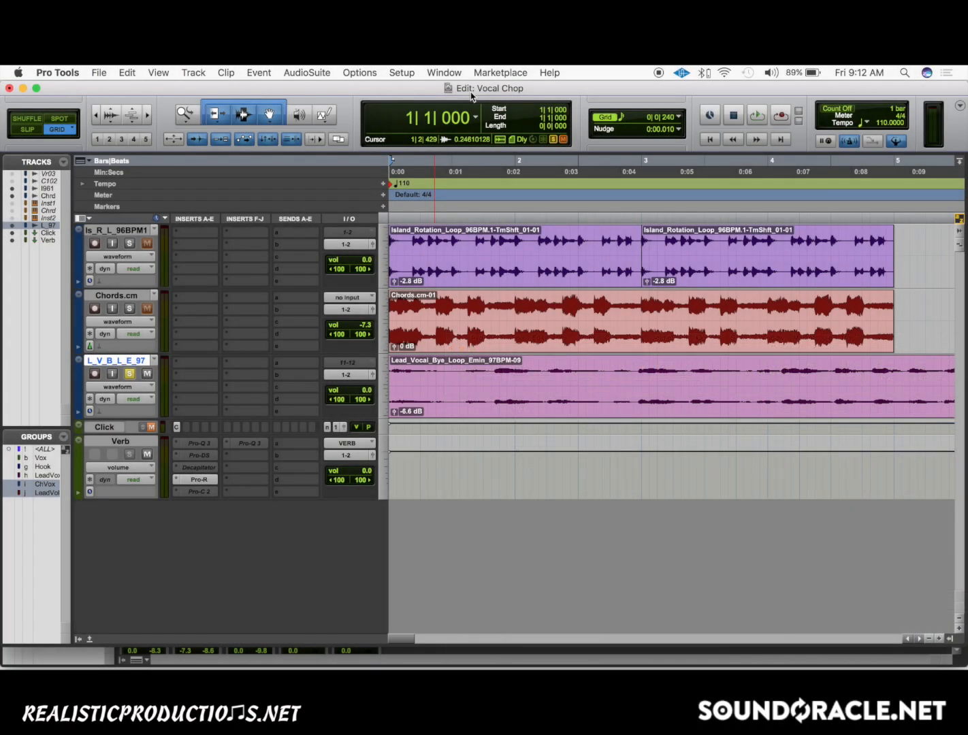
# - Play the solo lead vocal loop from the start and from 2|1|720 to find phrases for chopping
pyautogui.click(480, 374)
pyautogui.press('Return')
pyautogui.press('space')
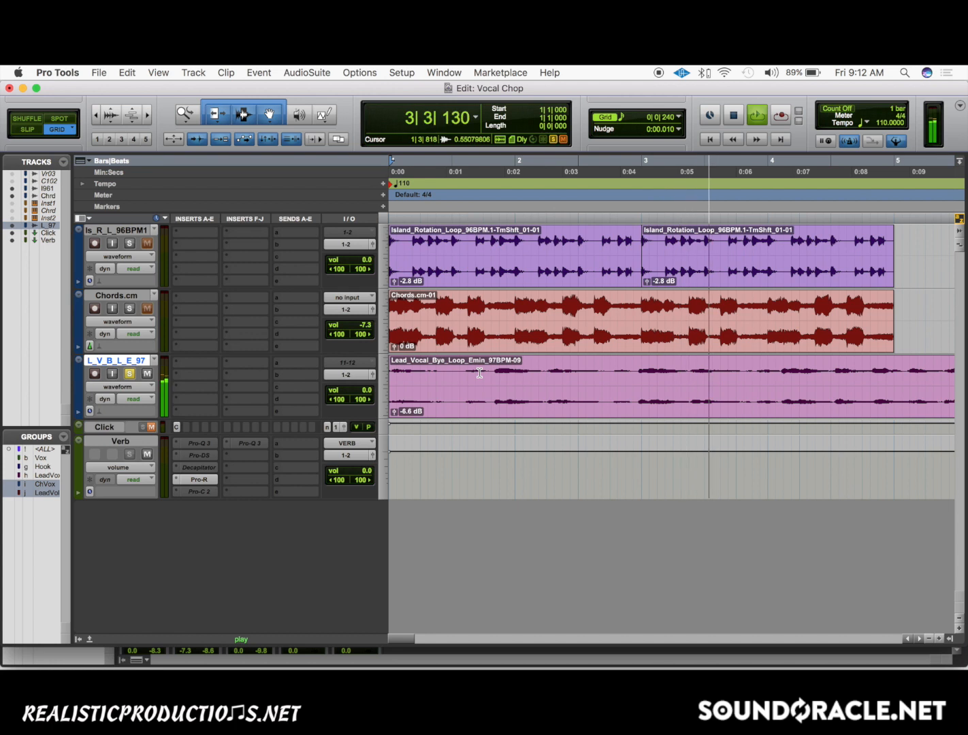
pyautogui.press('space')
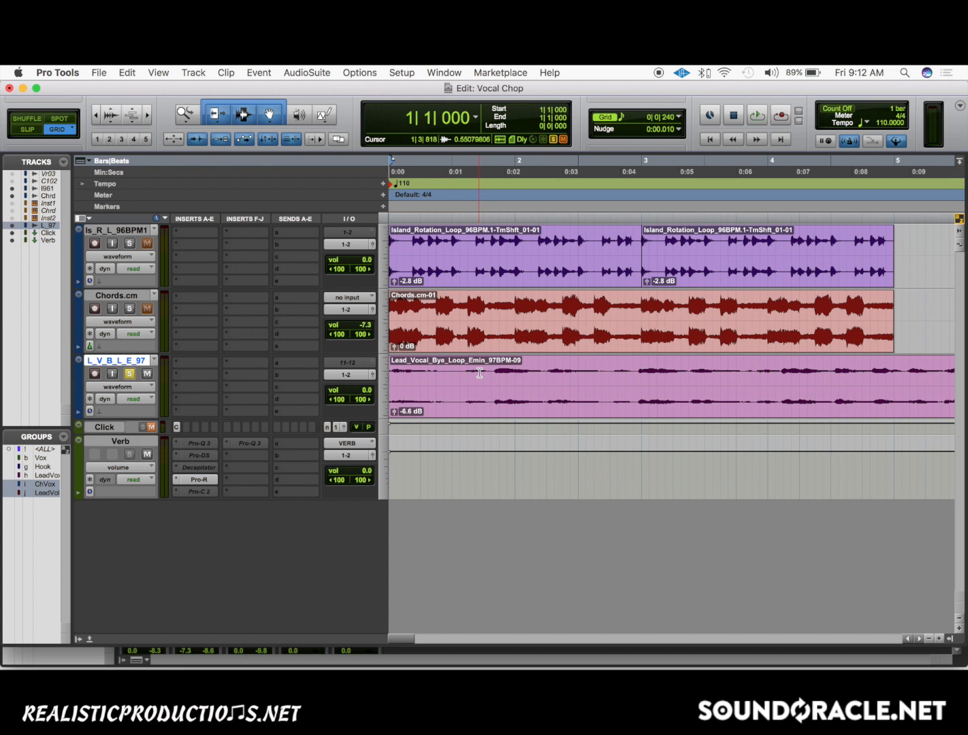
pyautogui.press('space')
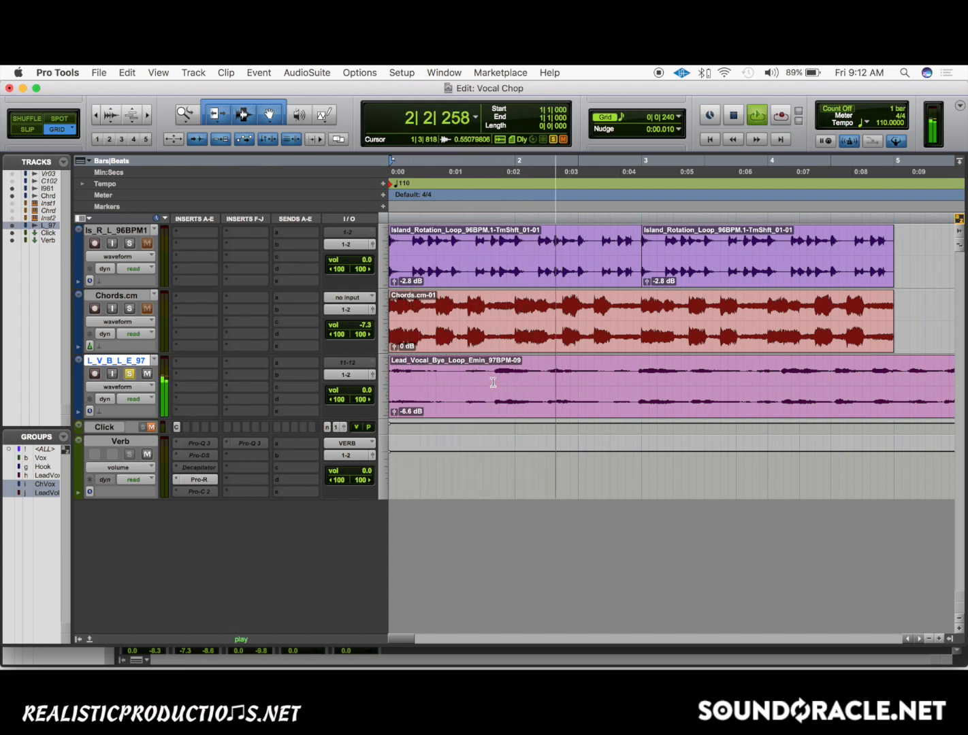
pyautogui.press('space')
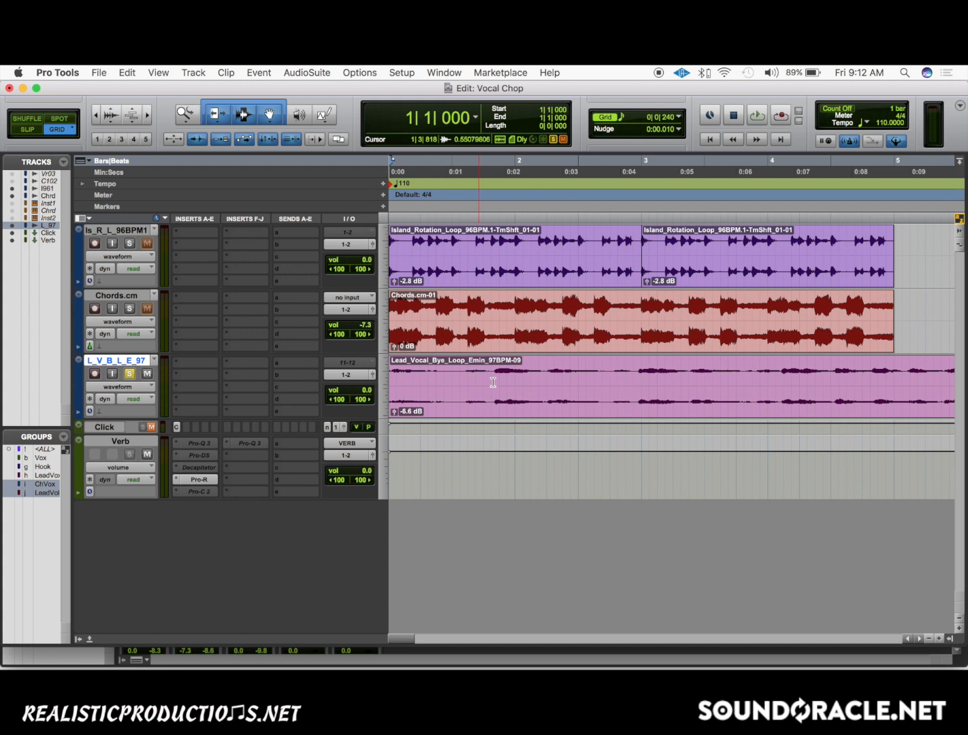
pyautogui.click(542, 378)
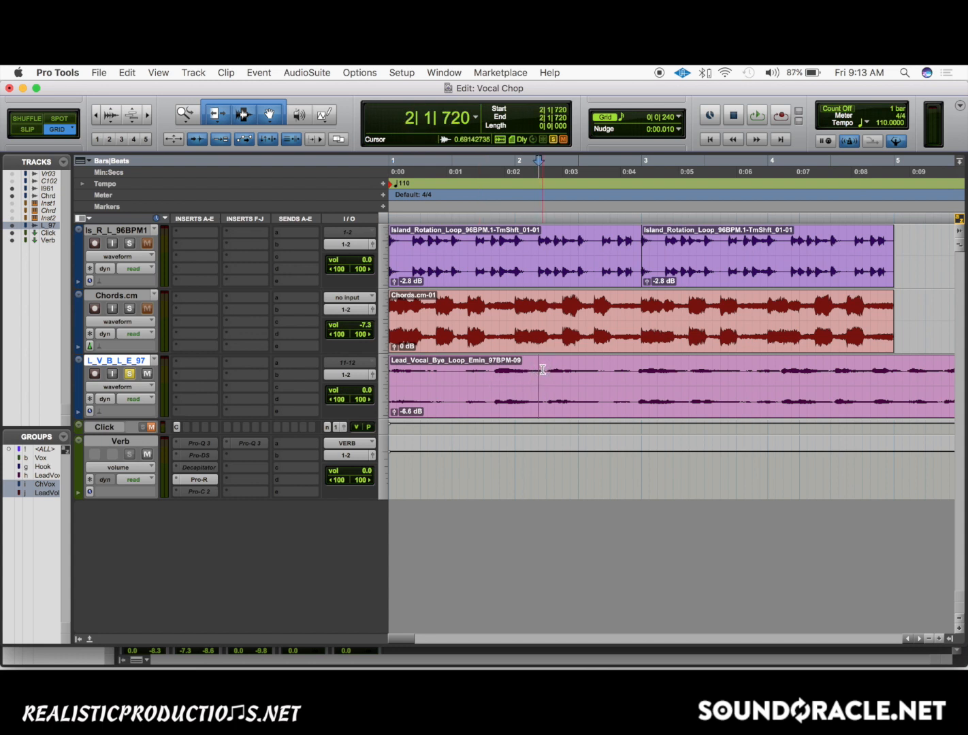
pyautogui.press('space')
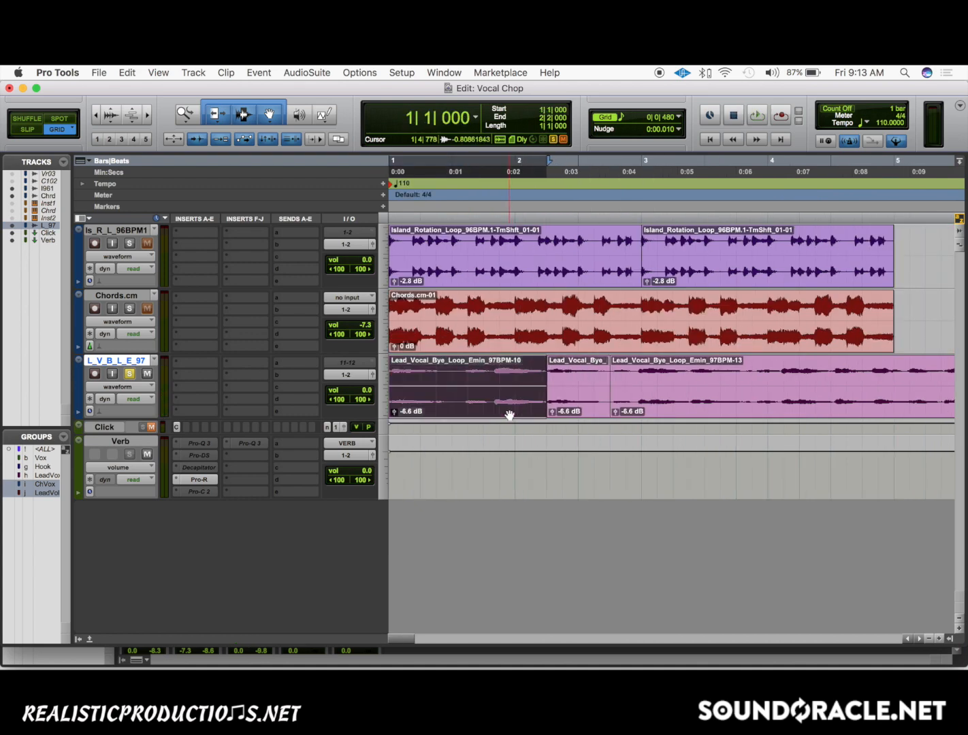
# - Mute the first lead vocal clip and move the chop that starts at 2|2|000 to 1|1|000
pyautogui.press('super+m')
pyautogui.moveTo(567, 417); pyautogui.dragTo(393, 419)
pyautogui.press('t')
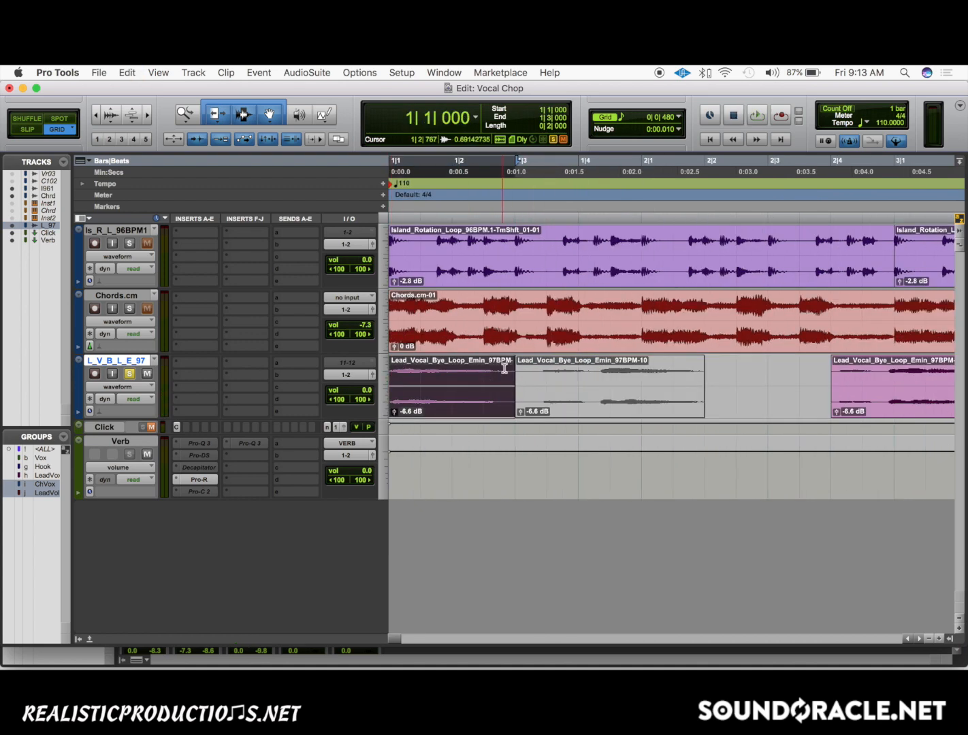
# - Add a short fade-out at the end of the moved vocal chop and play it back
pyautogui.moveTo(513, 365); pyautogui.dragTo(508, 366)
pyautogui.click(478, 405)
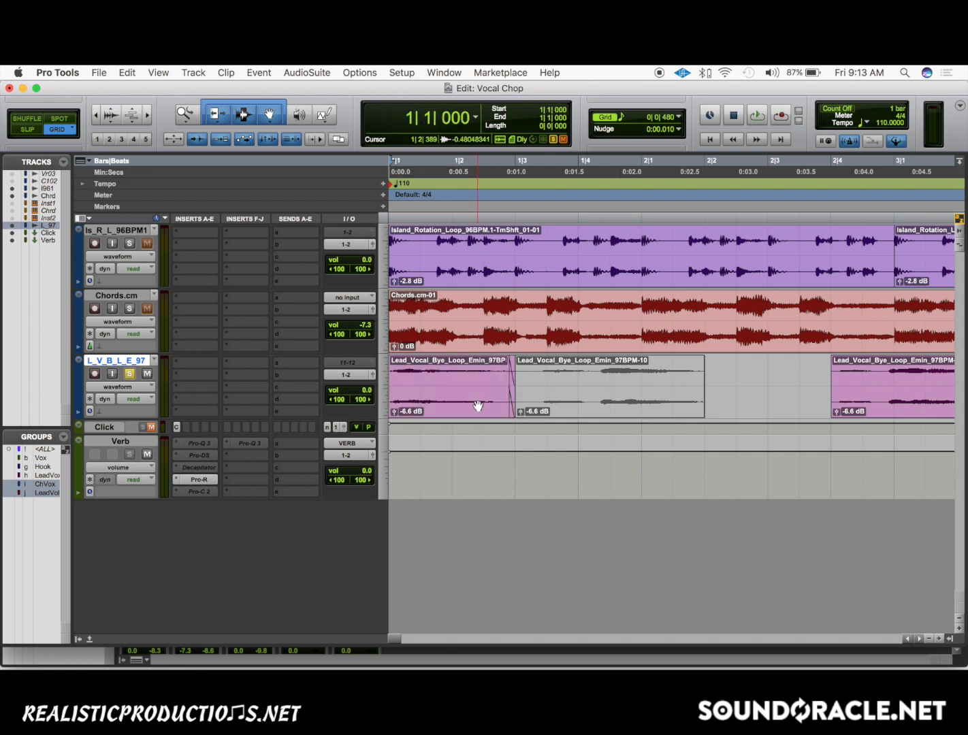
pyautogui.press('space')
pyautogui.press('space')
# - Add a short fade-in at the start of the vocal chop and play it back
pyautogui.moveTo(515, 311); pyautogui.dragTo(389, 318)
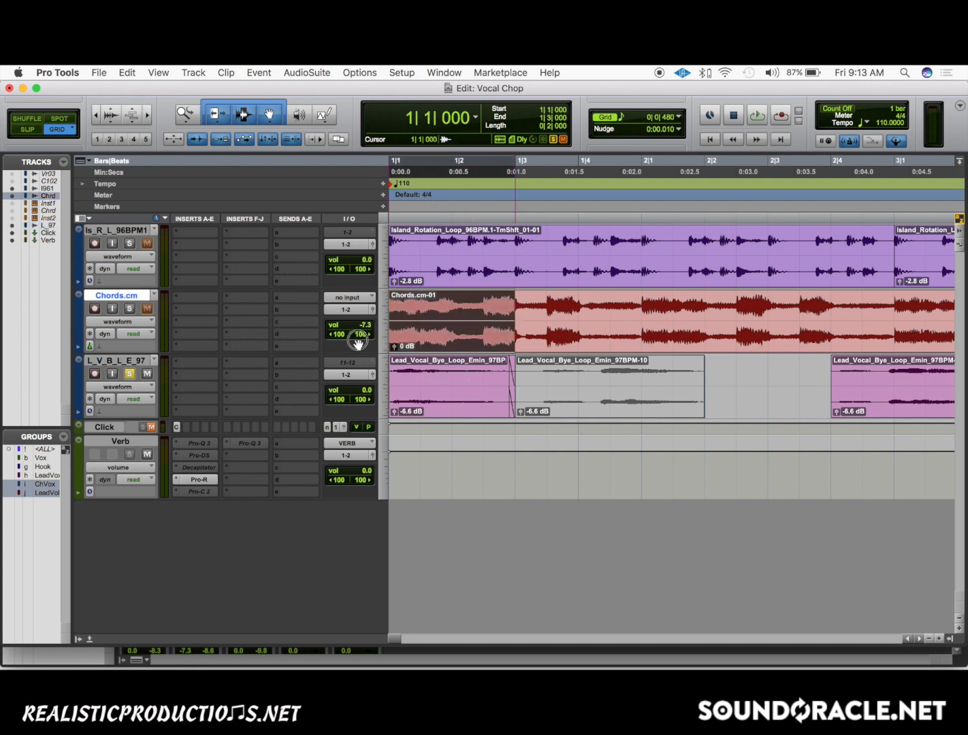
pyautogui.click(439, 413)
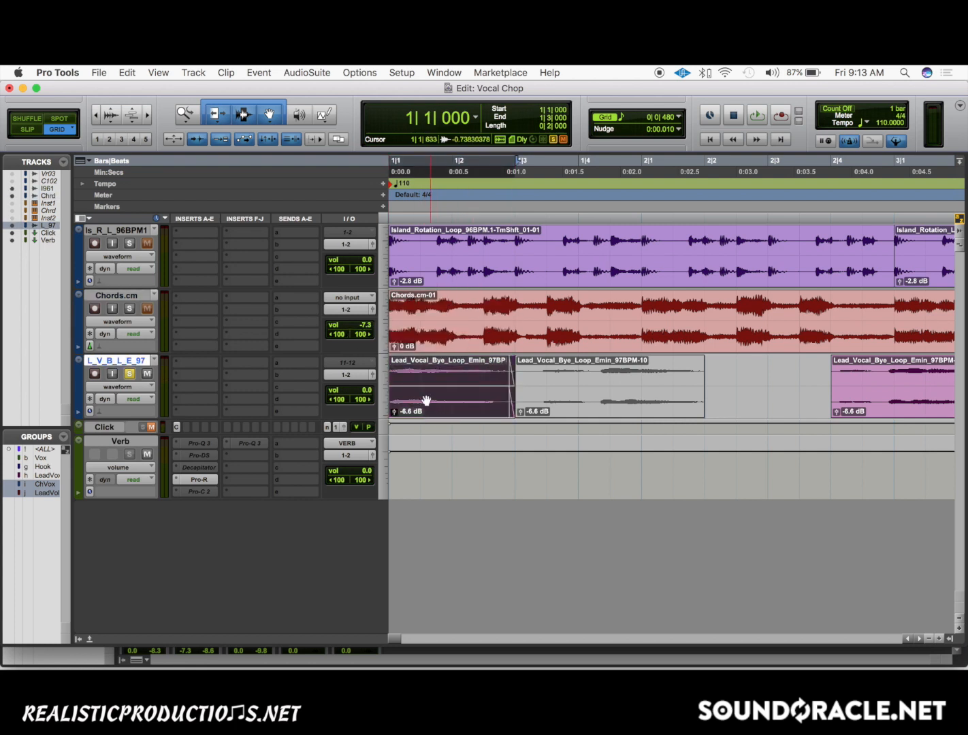
pyautogui.click(394, 363)
pyautogui.click(393, 363)
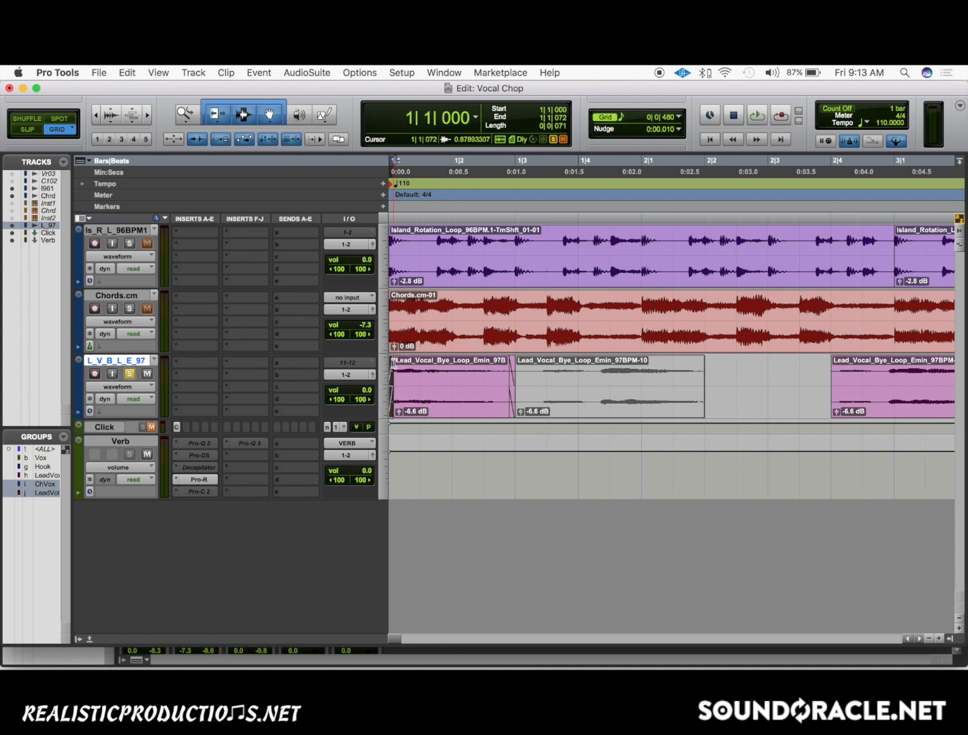
pyautogui.press('space')
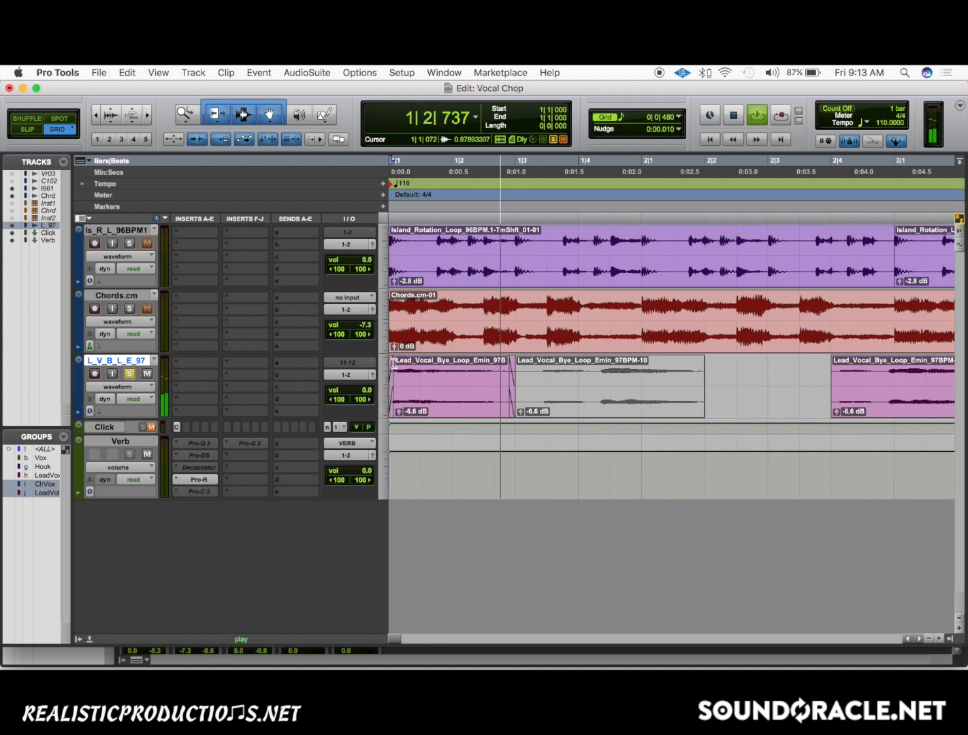
pyautogui.press('space')
# - Pull the vocal chop's faded end back to 1|2|725 and play the chop from the start
pyautogui.moveTo(508, 412); pyautogui.dragTo(498, 414)
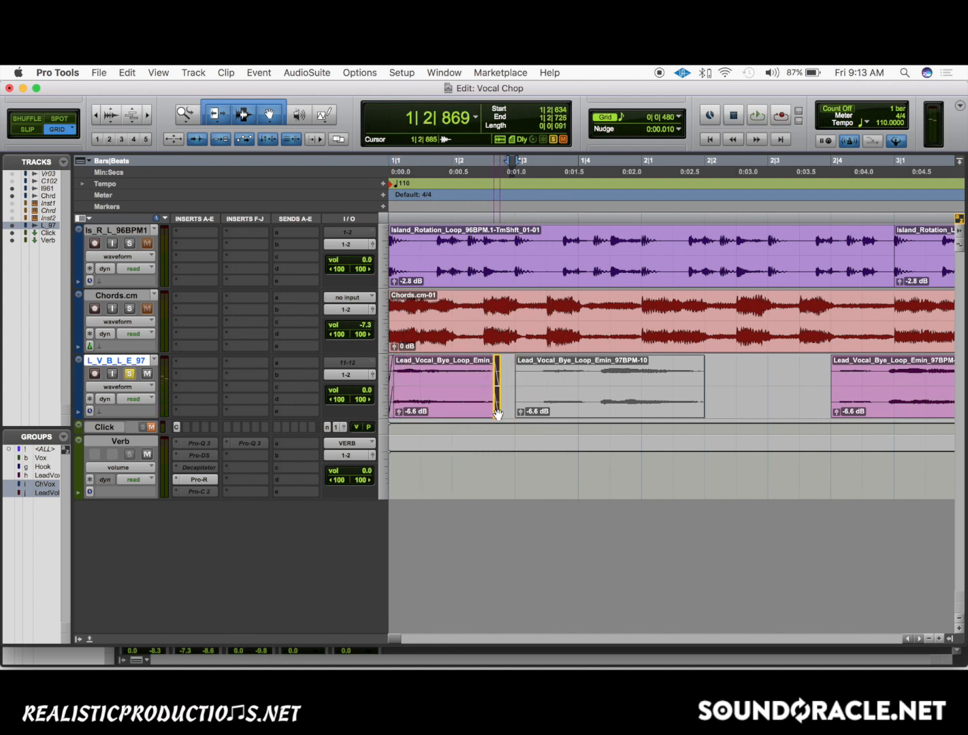
pyautogui.press('Return')
pyautogui.press('space')
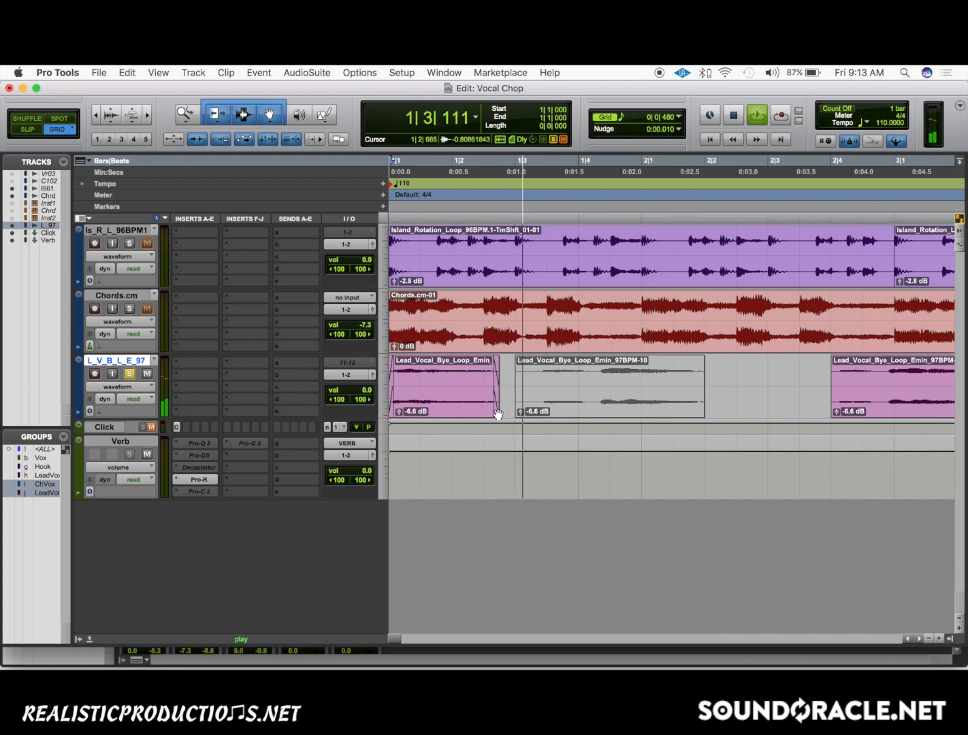
pyautogui.press('space')
# - Insert the Melodyne plug-in in the first insert slot of the lead vocal track and move its window off the clips
pyautogui.click(464, 408)
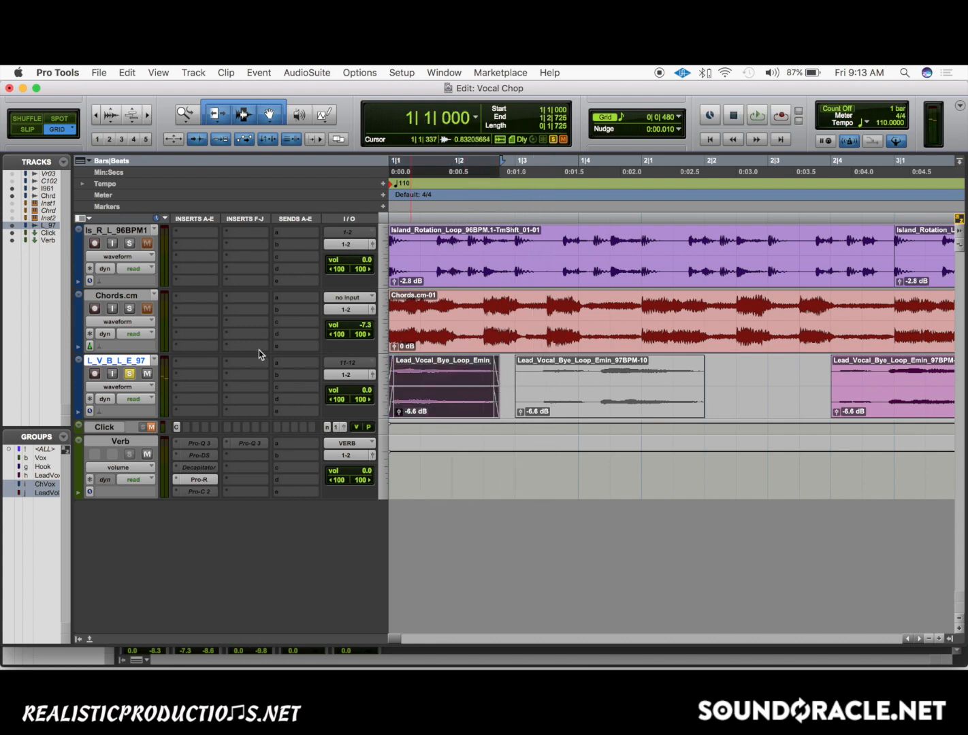
pyautogui.click(196, 367)
pyautogui.moveTo(259, 425)
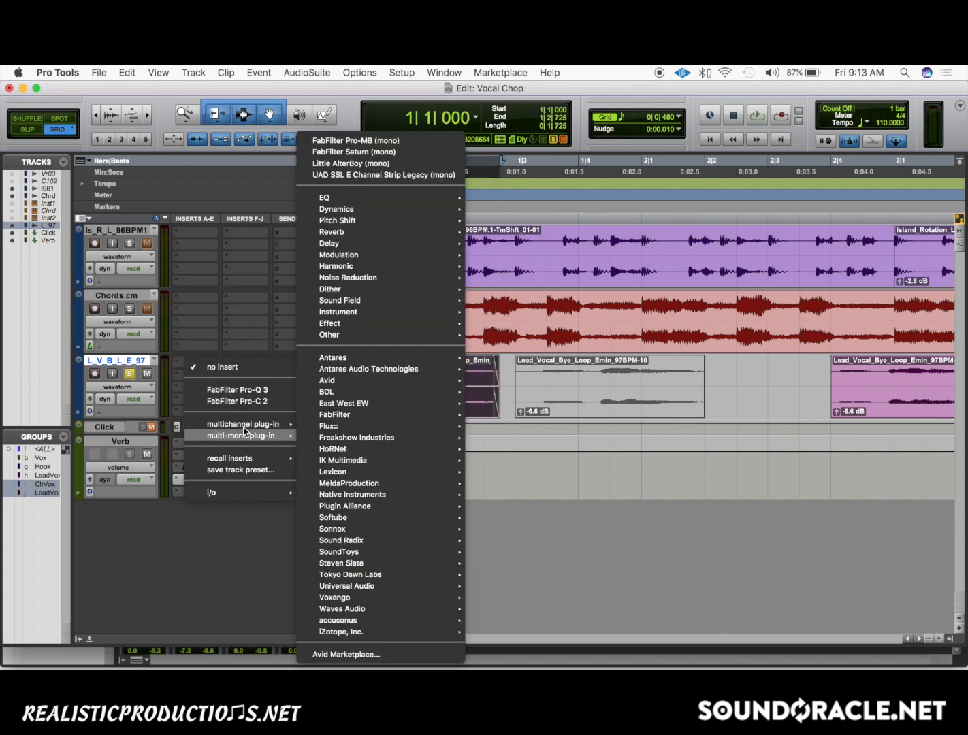
pyautogui.moveTo(409, 410)
pyautogui.click(493, 411)
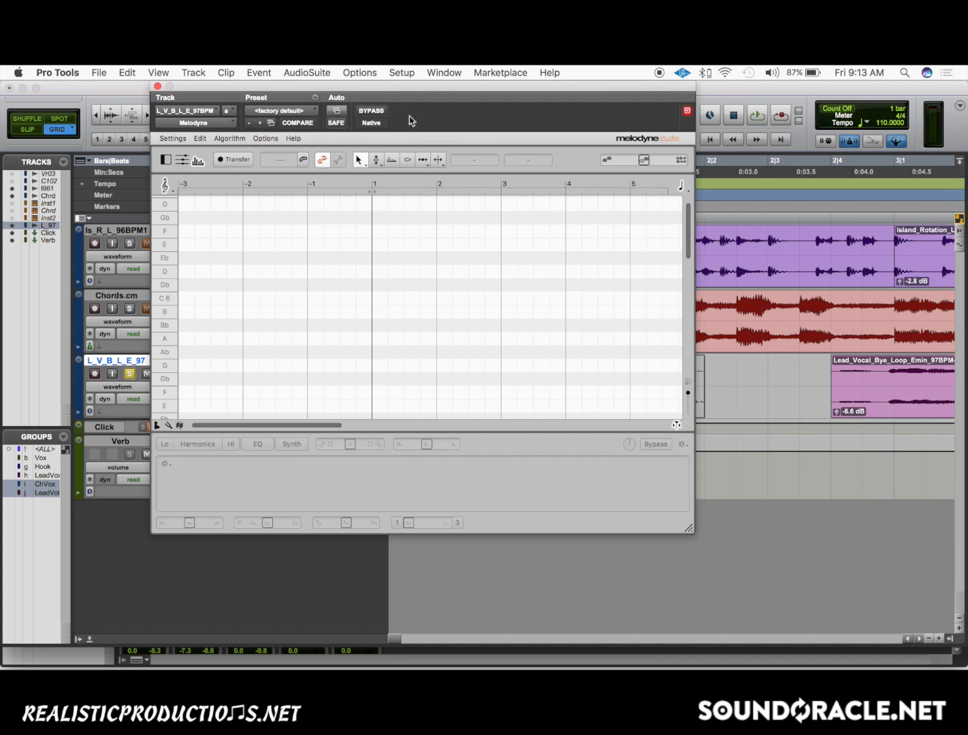
pyautogui.moveTo(409, 121); pyautogui.dragTo(486, 435)
# - Transfer the vocal chop into Melodyne by playing it from 1|1|000 with Transfer enabled
pyautogui.click(456, 363)
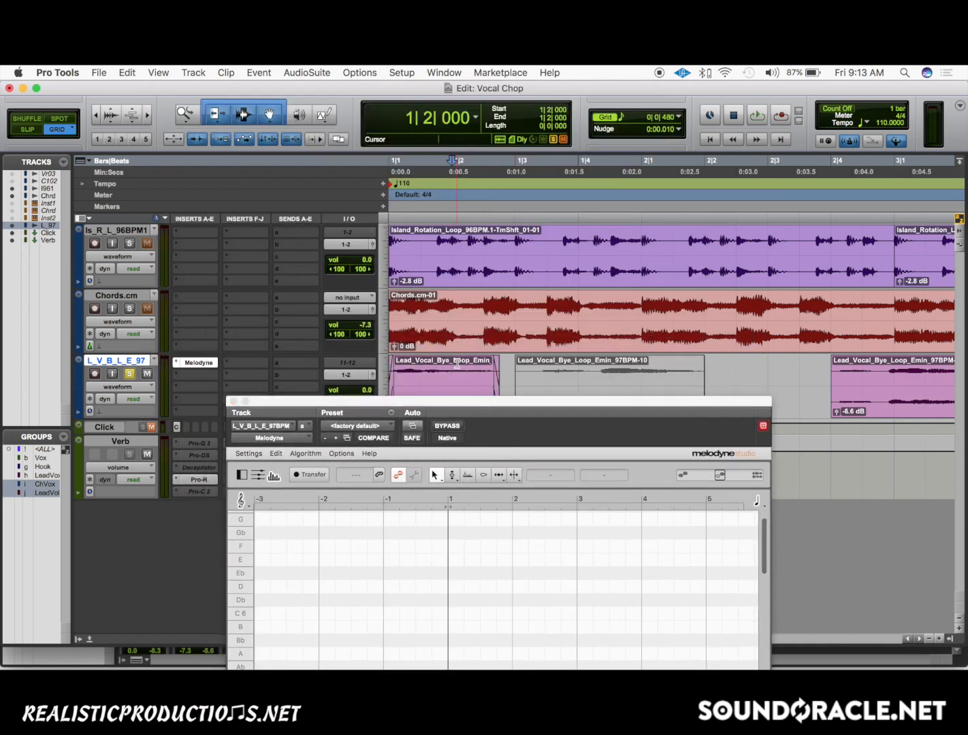
pyautogui.press('Return')
pyautogui.moveTo(460, 410); pyautogui.dragTo(621, 189)
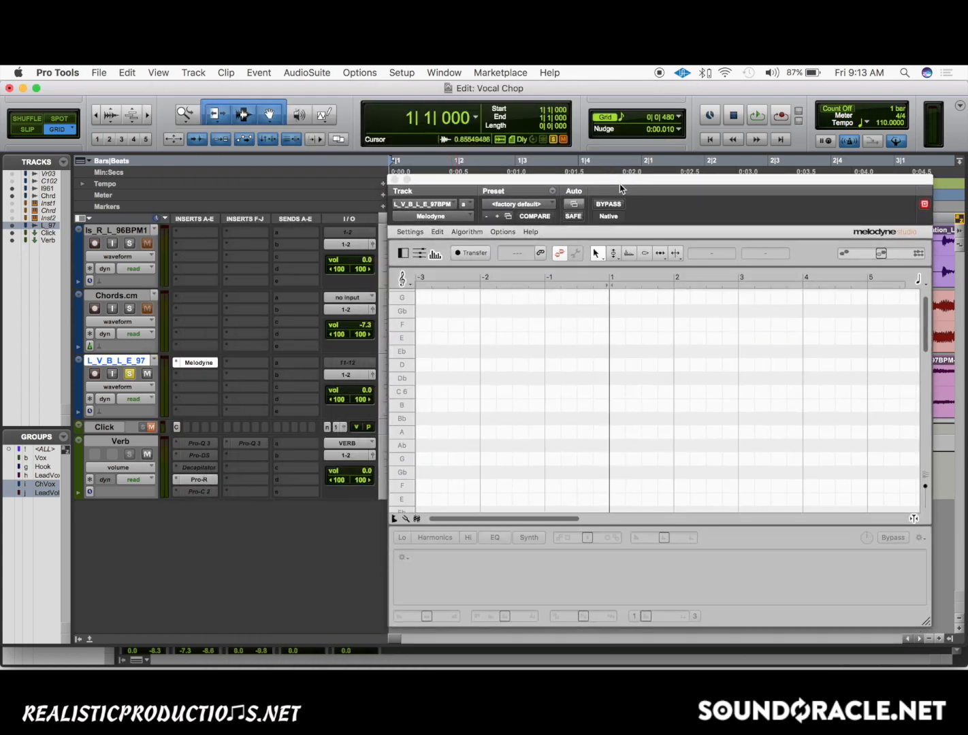
pyautogui.click(465, 256)
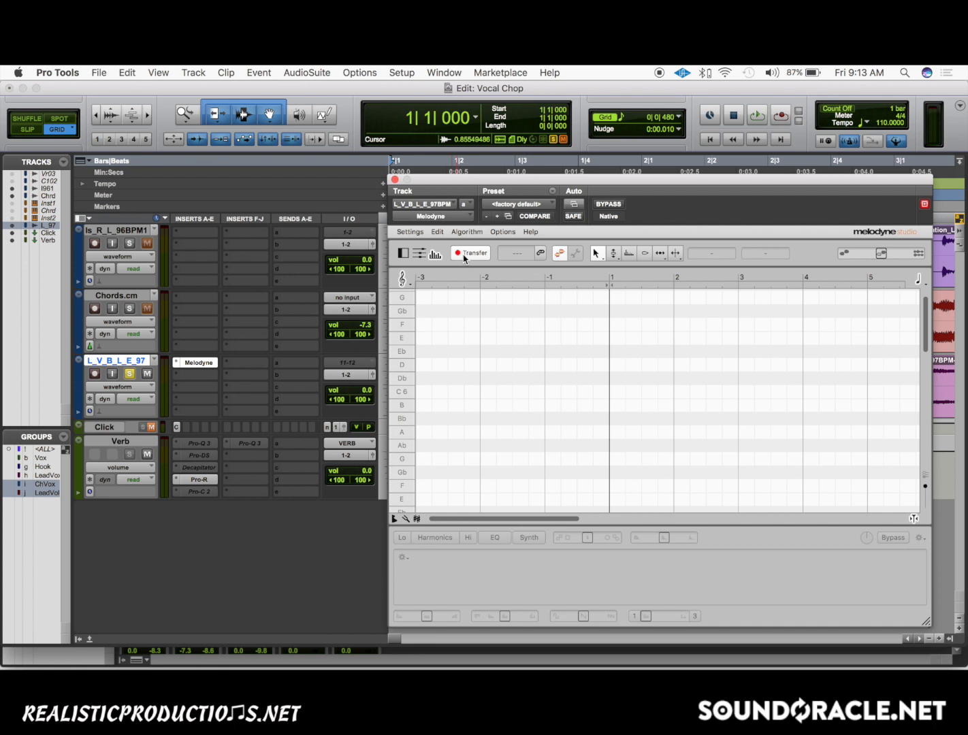
pyautogui.press('space')
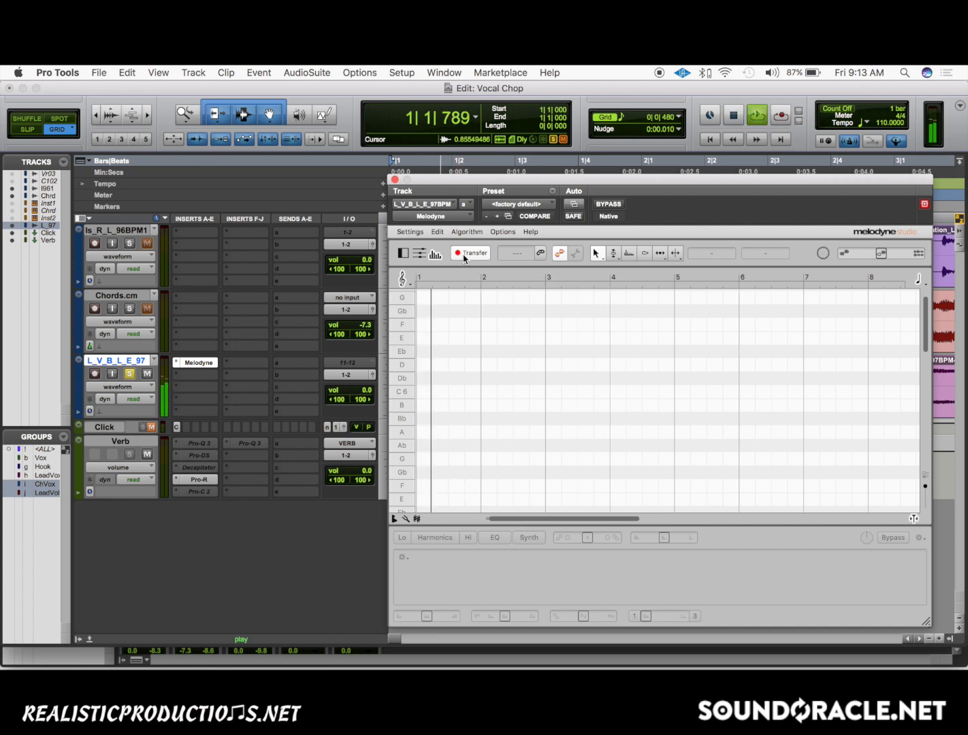
pyautogui.press('space')
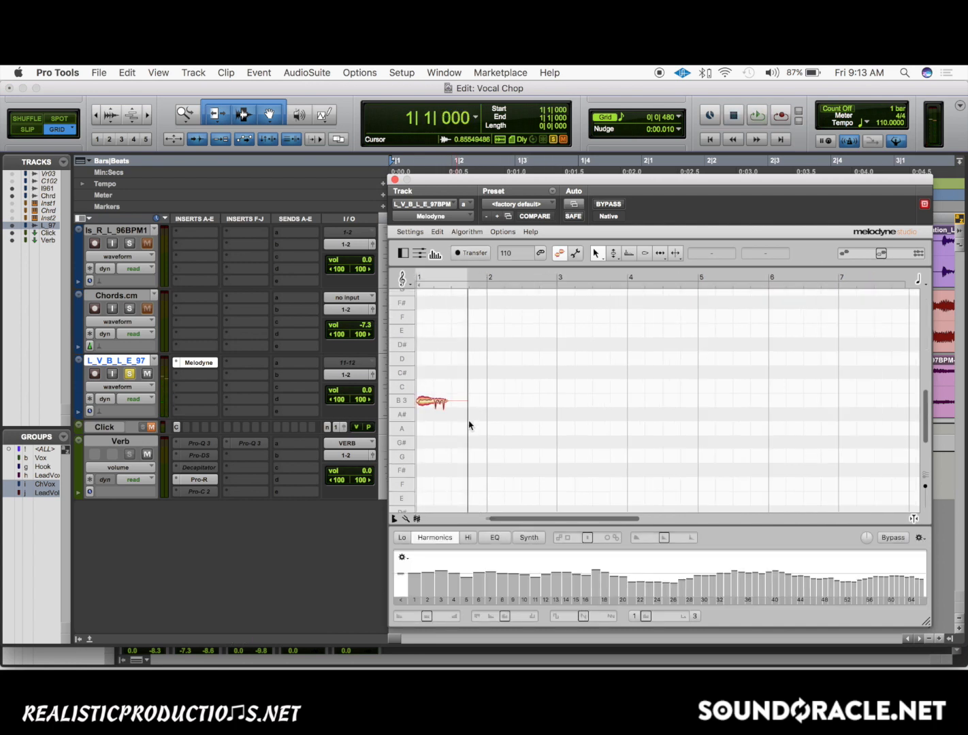
# - Check the transferred note's pitch in Melodyne with the Pitch tool and close the plug-in window
pyautogui.rightClick(467, 421)
pyautogui.click(475, 420)
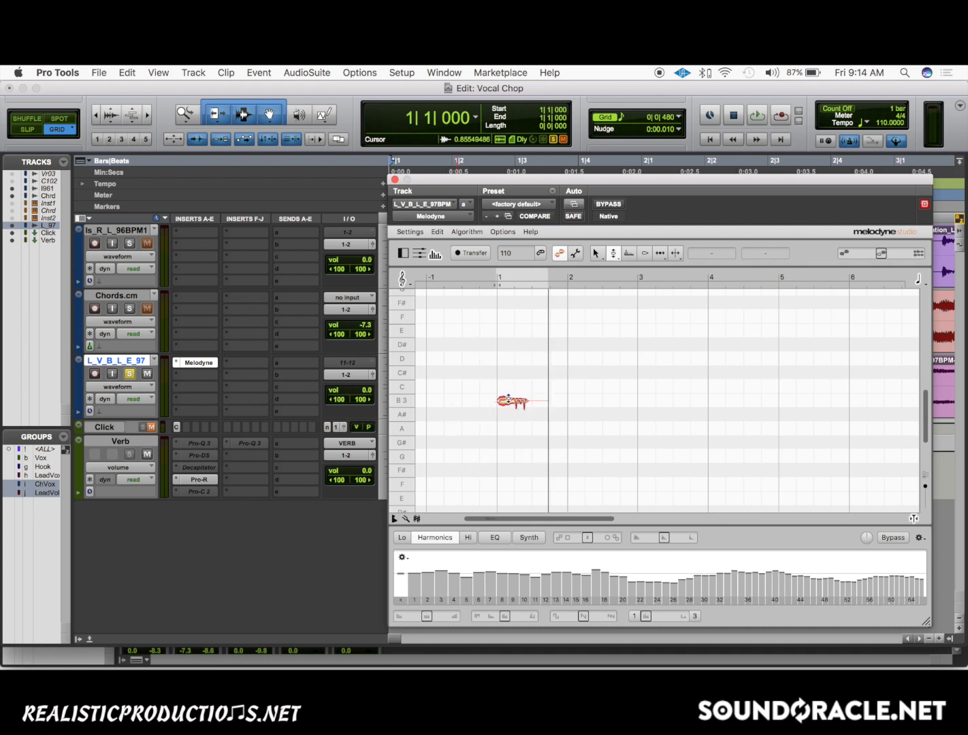
pyautogui.click(506, 399)
pyautogui.click(496, 451)
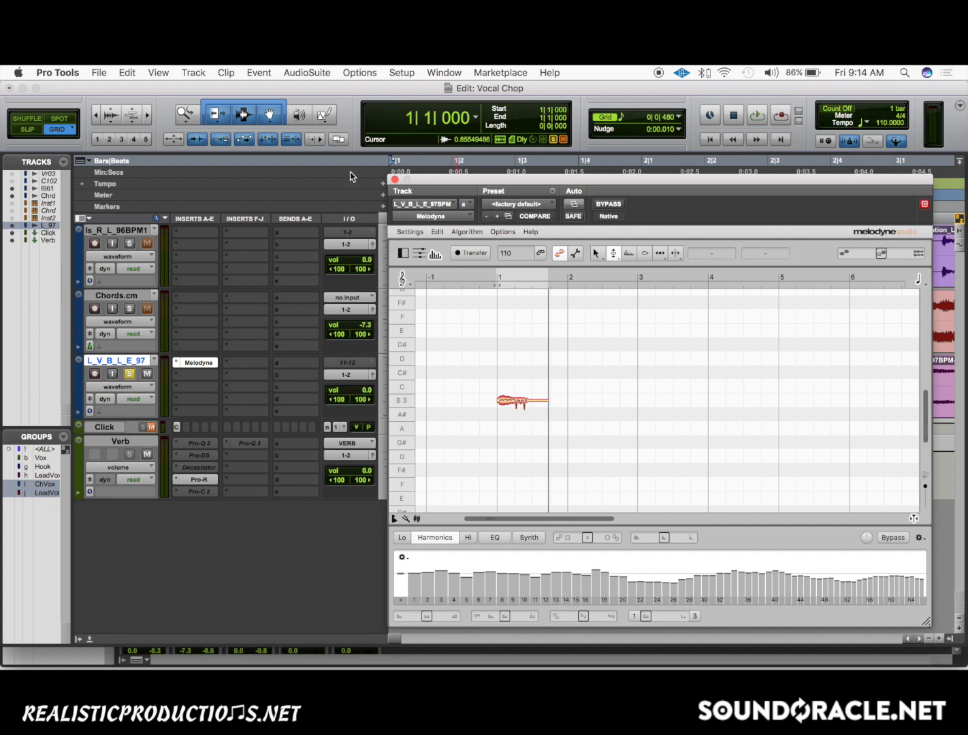
pyautogui.click(395, 179)
# - Play the chop, select its track range from 1|1|000 to 1|3|000, and reset its clip gain to 0 dB
pyautogui.press('space')
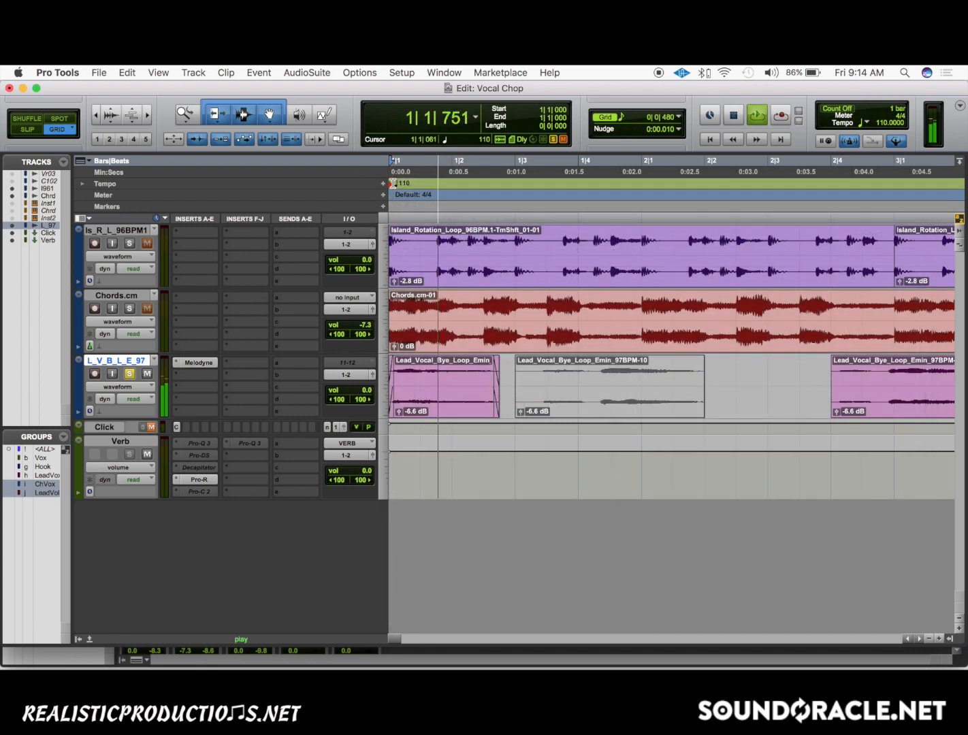
pyautogui.press('space')
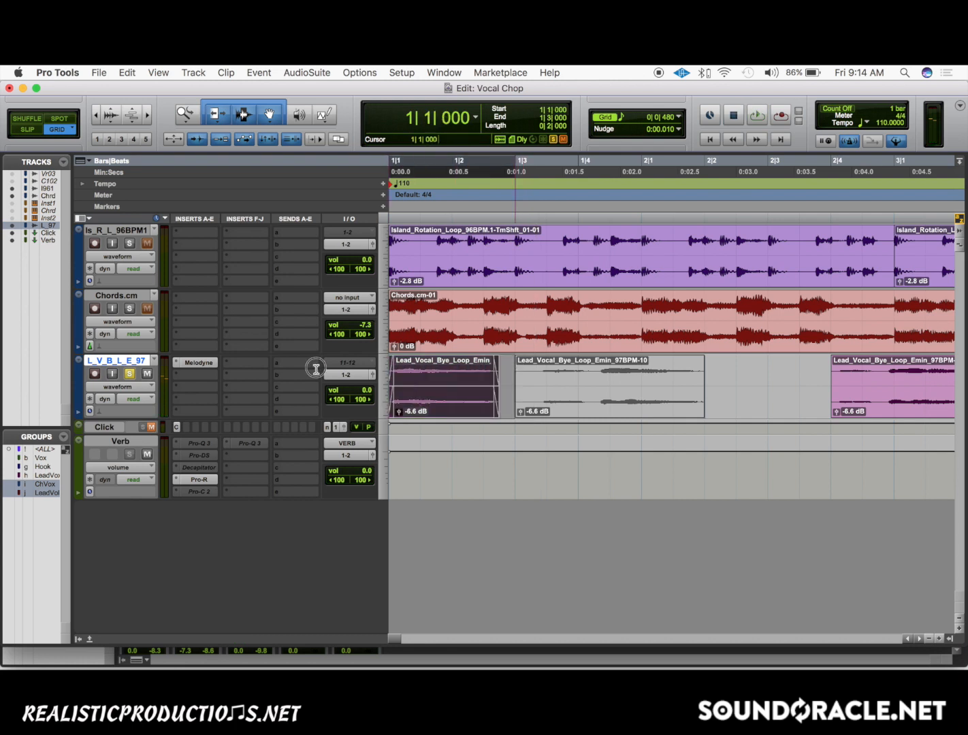
pyautogui.moveTo(517, 372); pyautogui.dragTo(317, 368)
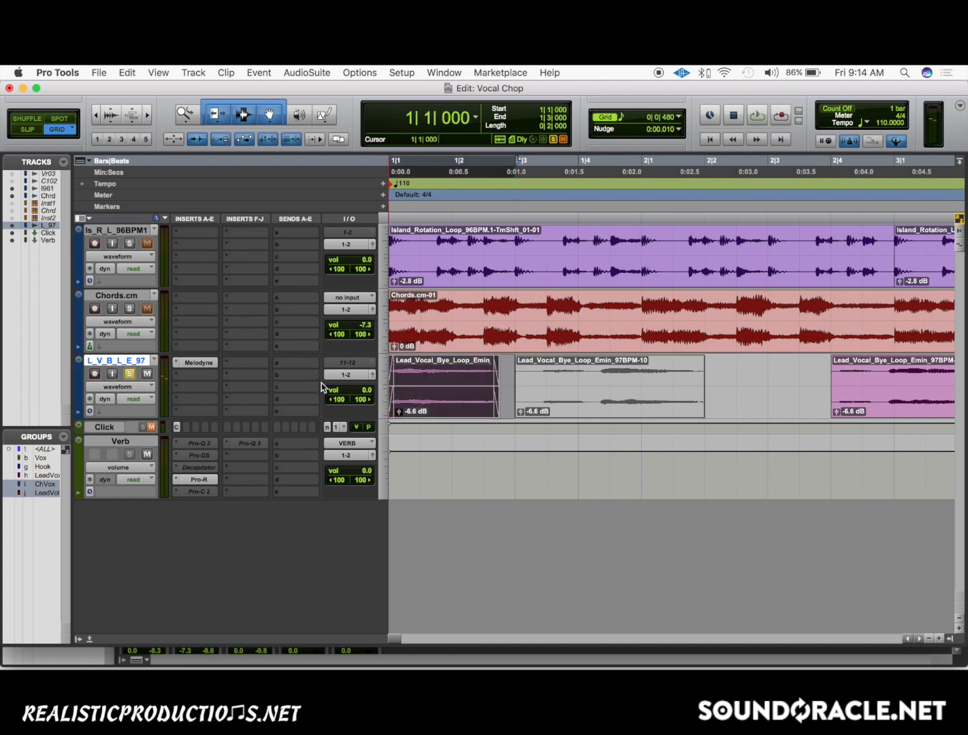
pyautogui.keyDown('alt'); pyautogui.click(398, 413); pyautogui.keyUp('alt')
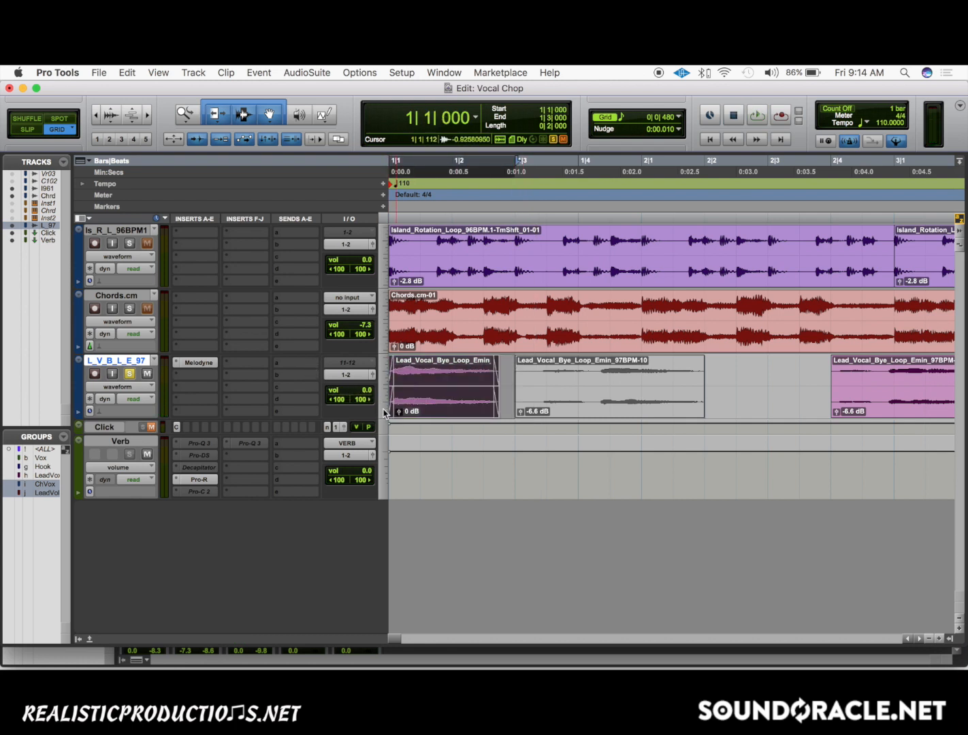
# - Bounce the selected vocal chop offline to a WAV file, replacing the suggested file name
pyautogui.press('super+alt+b')
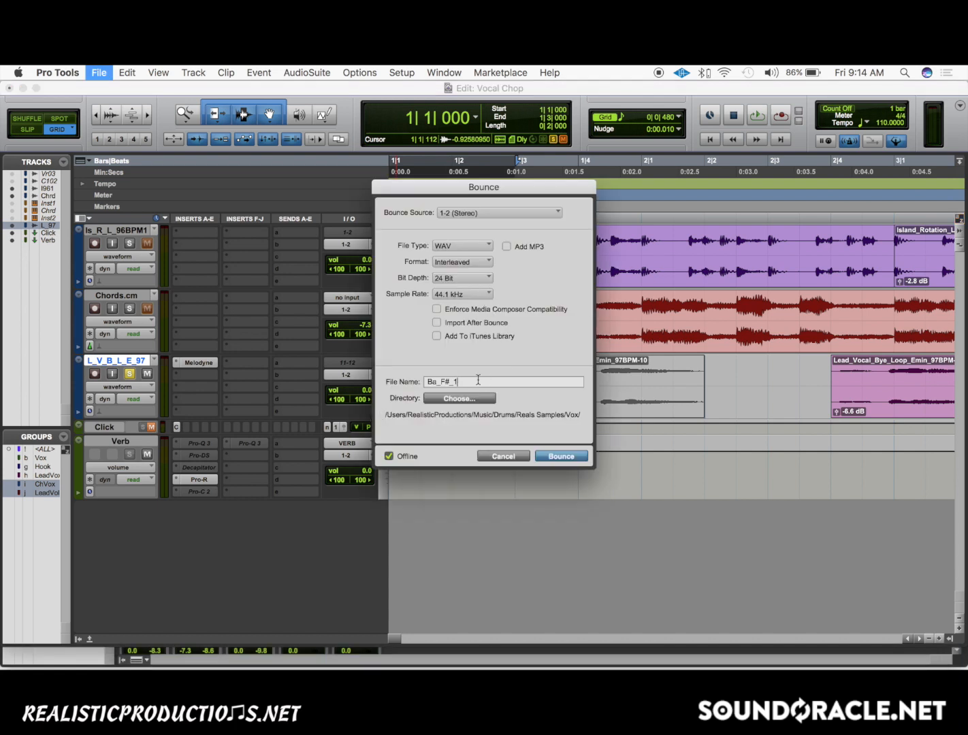
pyautogui.press('super+a')
pyautogui.press('BackSpace')
pyautogui.press('Return')
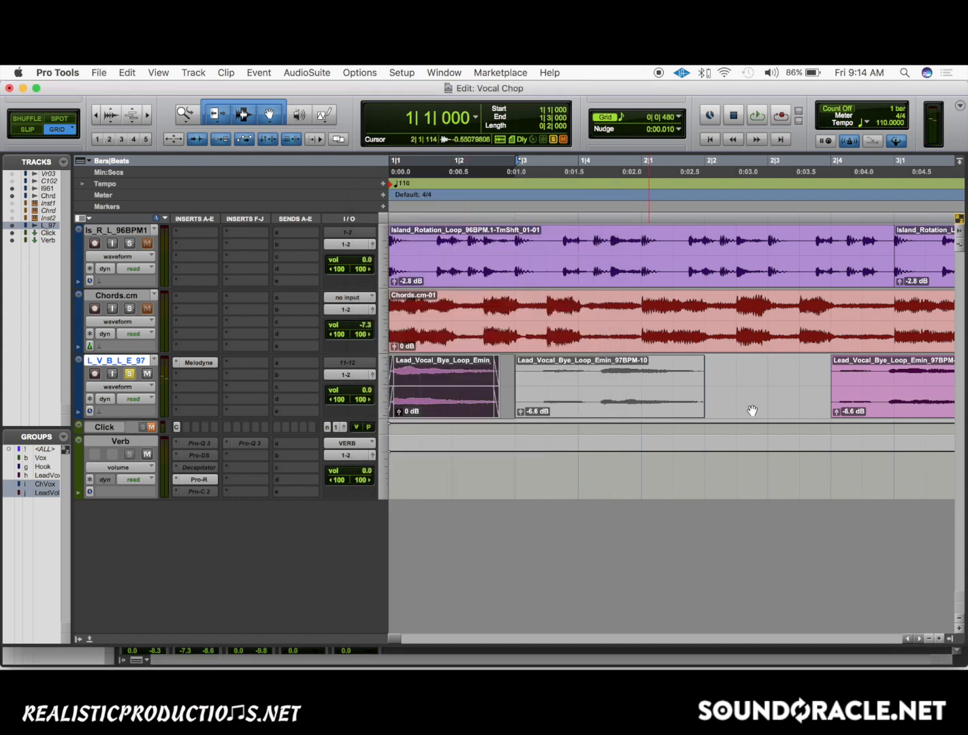
# - Split the next lead vocal clip at 2|4|889, where its phrase begins, and delete the piece before the split
pyautogui.hscroll(5, 749, 399)
pyautogui.click(652, 375)
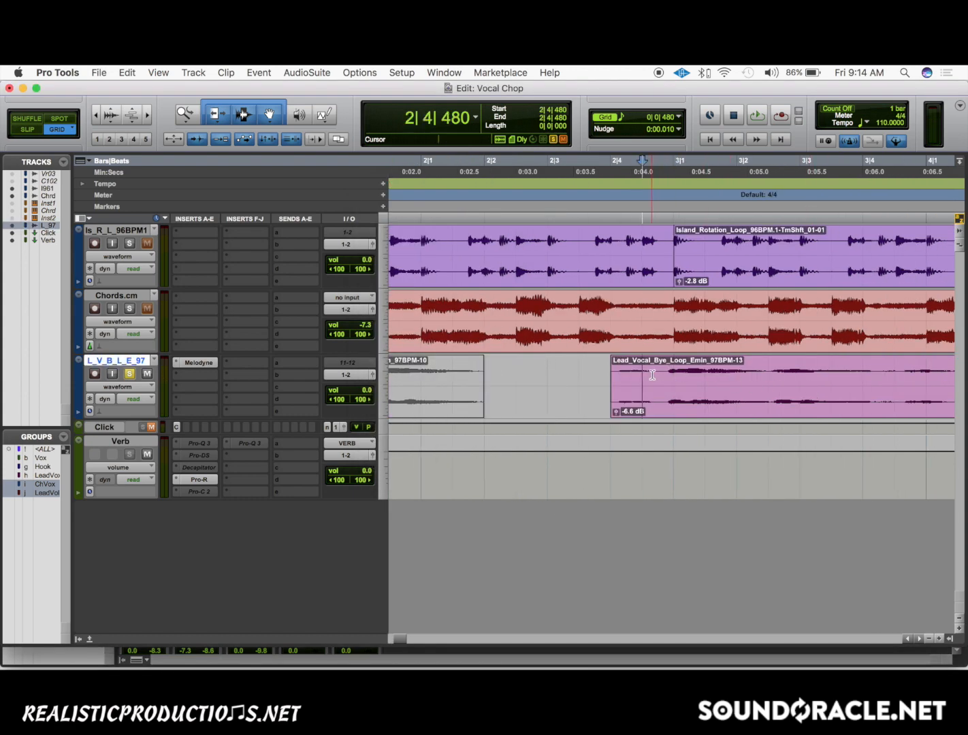
pyautogui.press('space')
pyautogui.press('space')
pyautogui.press('Tab')
pyautogui.press('b')
pyautogui.click(643, 399)
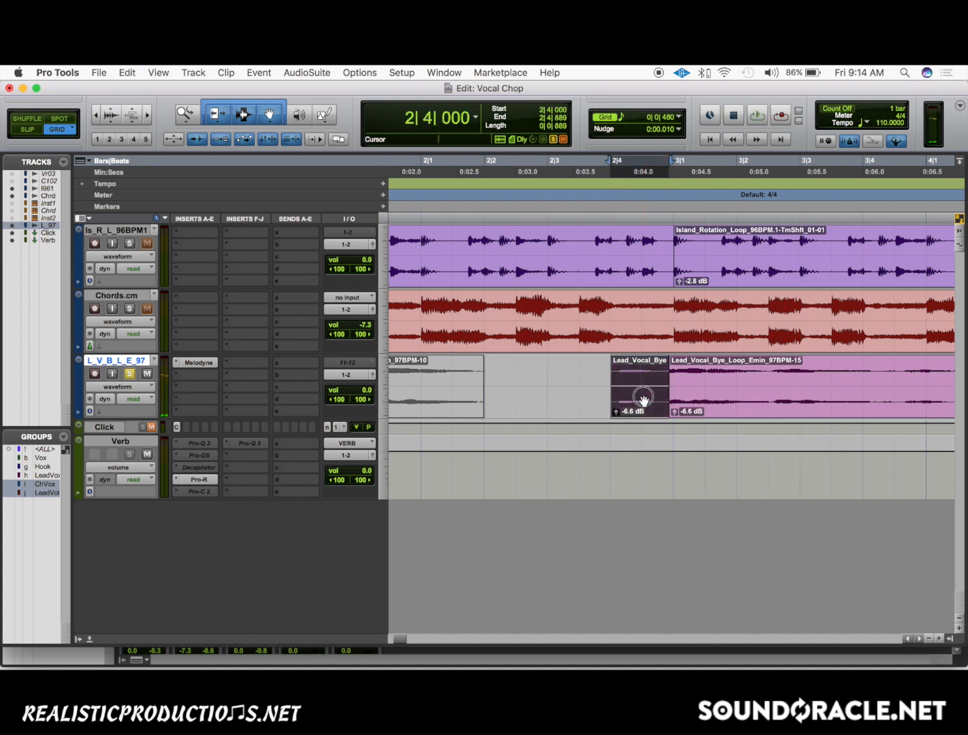
pyautogui.press('Delete')
# - Split the remaining lead vocal clip at 3|2|480 and delete everything after the split
pyautogui.press('b')
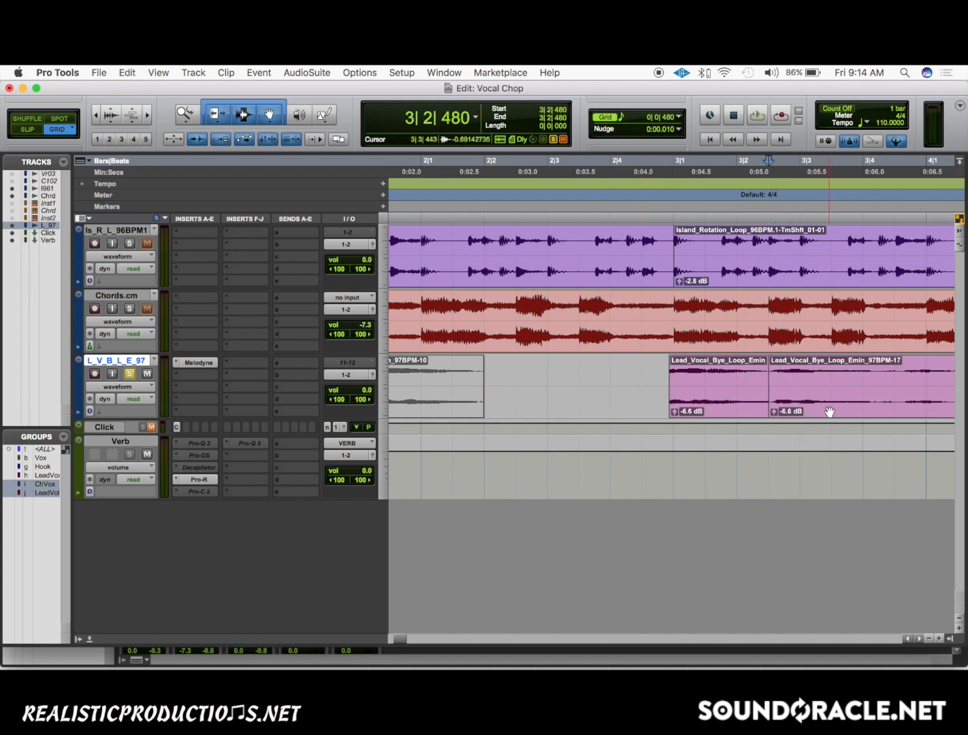
pyautogui.click(830, 412)
pyautogui.press('Delete')
# - Move the new vocal chop to start at 3|1|000 and play it back from there
pyautogui.moveTo(701, 408); pyautogui.dragTo(708, 410)
pyautogui.click(669, 383)
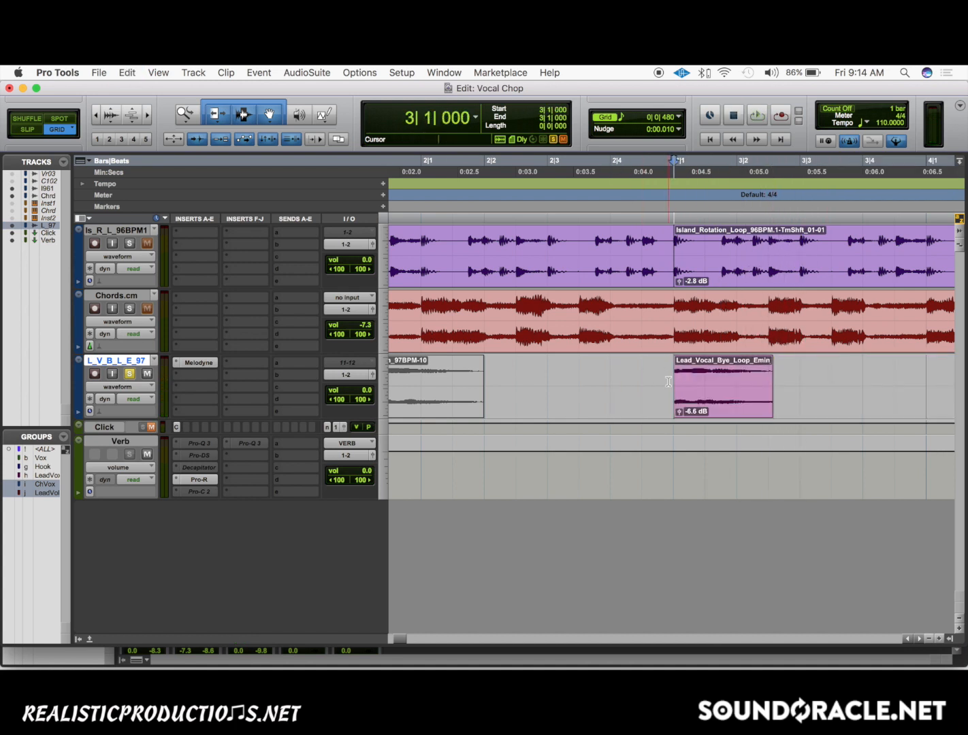
pyautogui.press('space')
pyautogui.press('space')
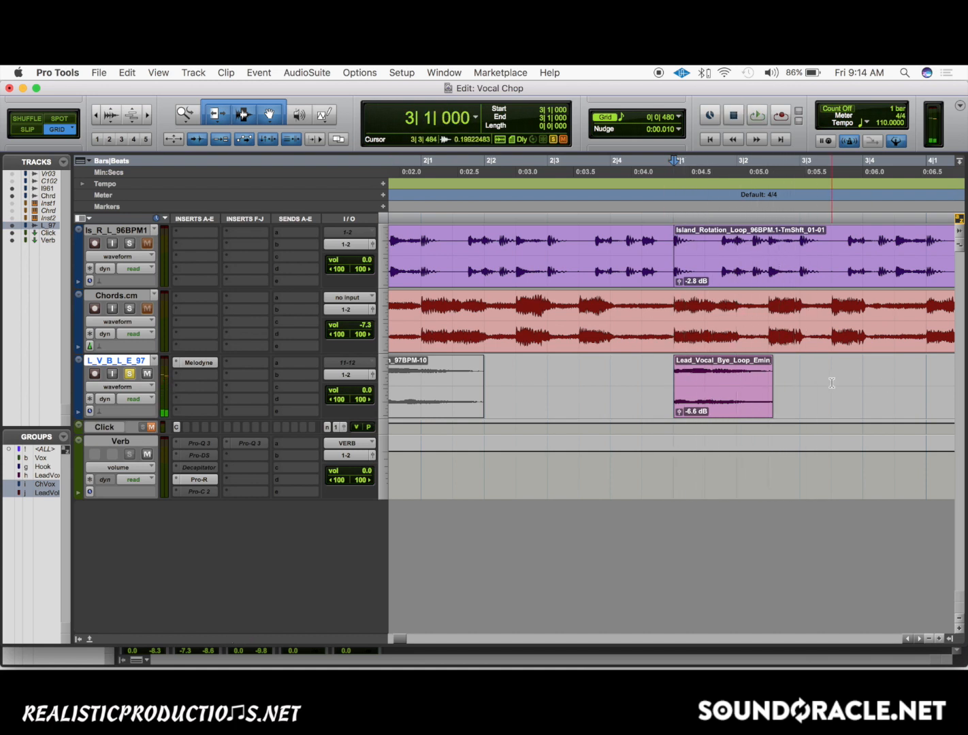
# - Audition the repositioned lead vocal chop from bar 3 and stop playback
pyautogui.click(832, 383)
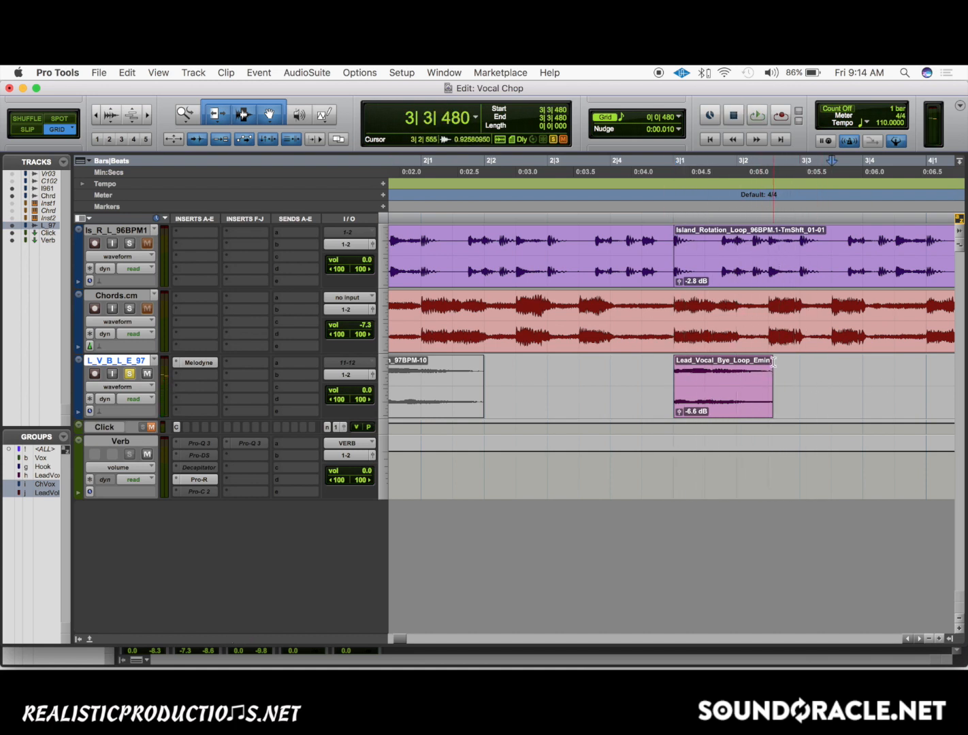
pyautogui.click(660, 374)
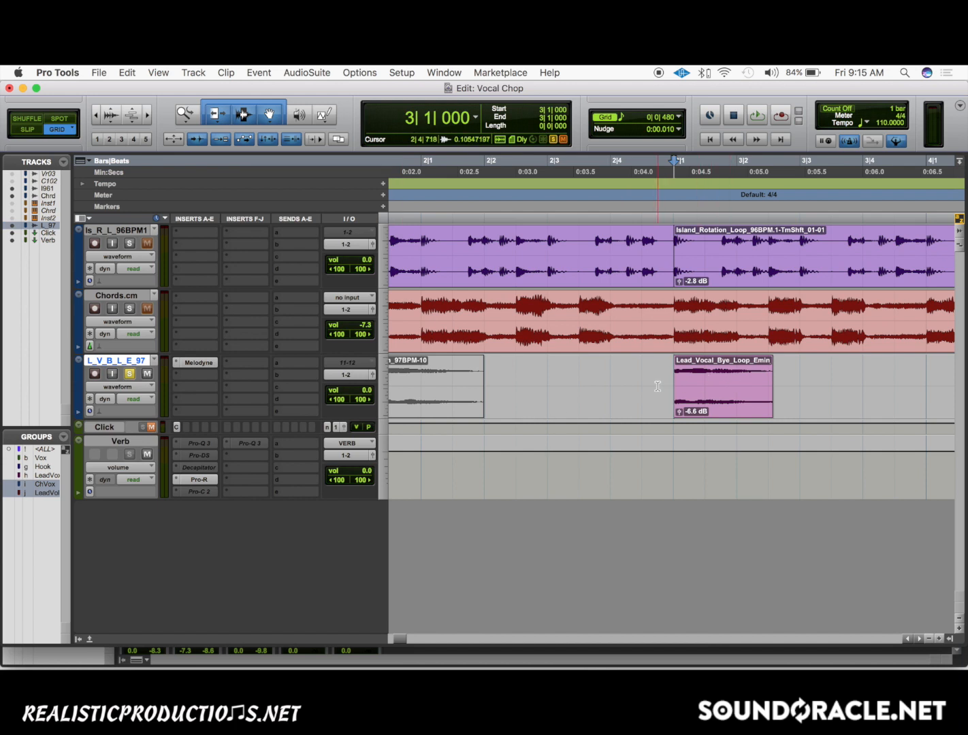
pyautogui.click(658, 386)
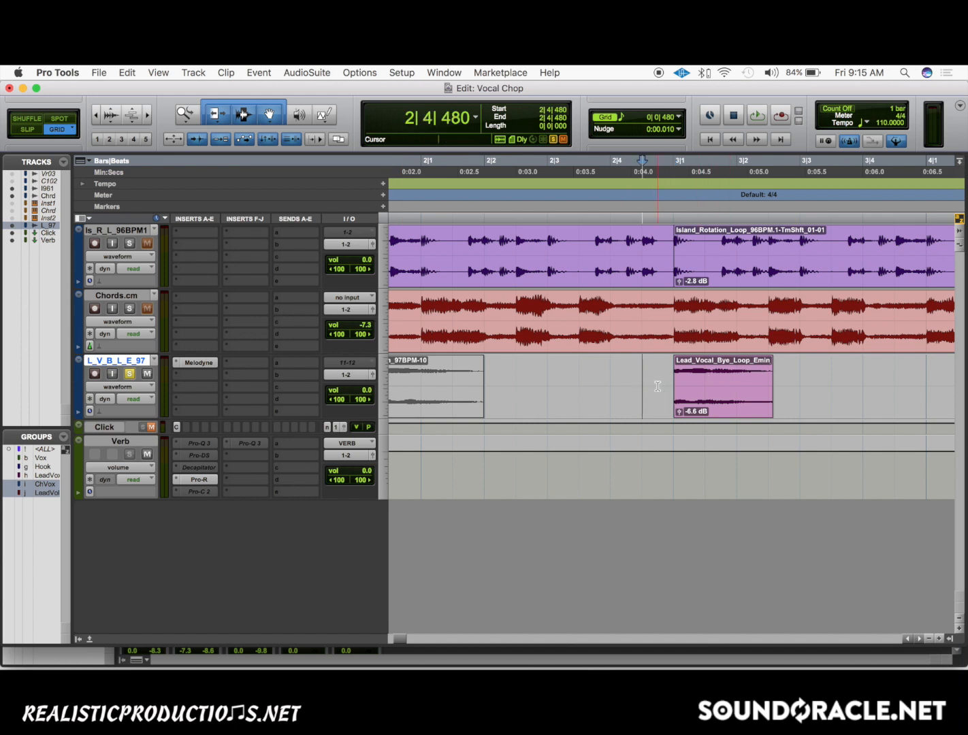
pyautogui.hscroll(1, 657, 385)
pyautogui.click(618, 373)
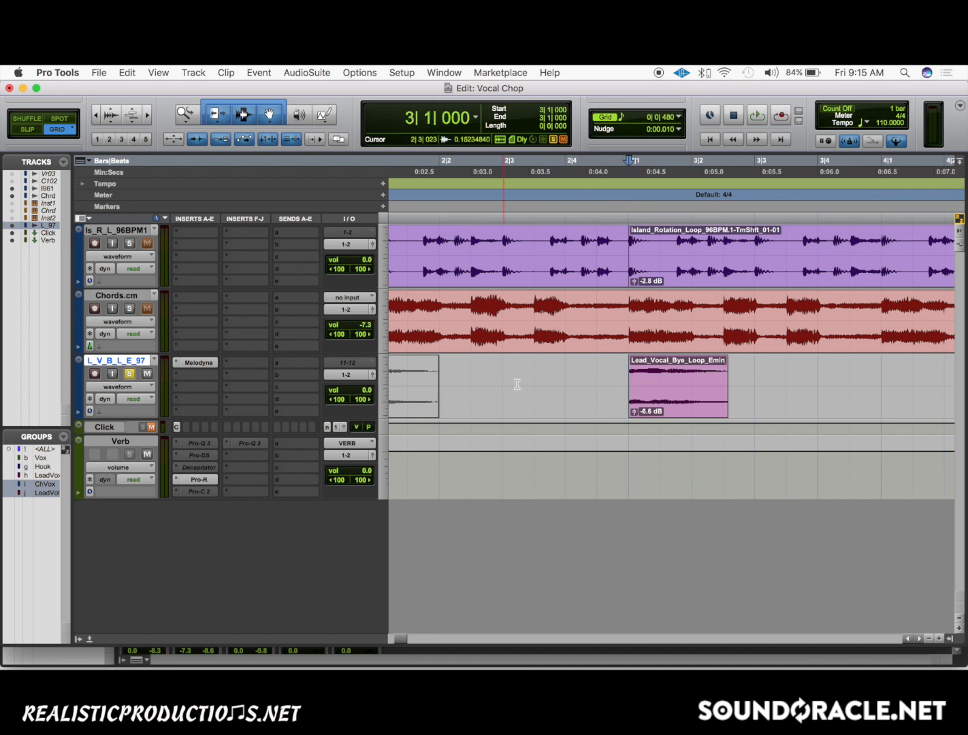
pyautogui.press('space')
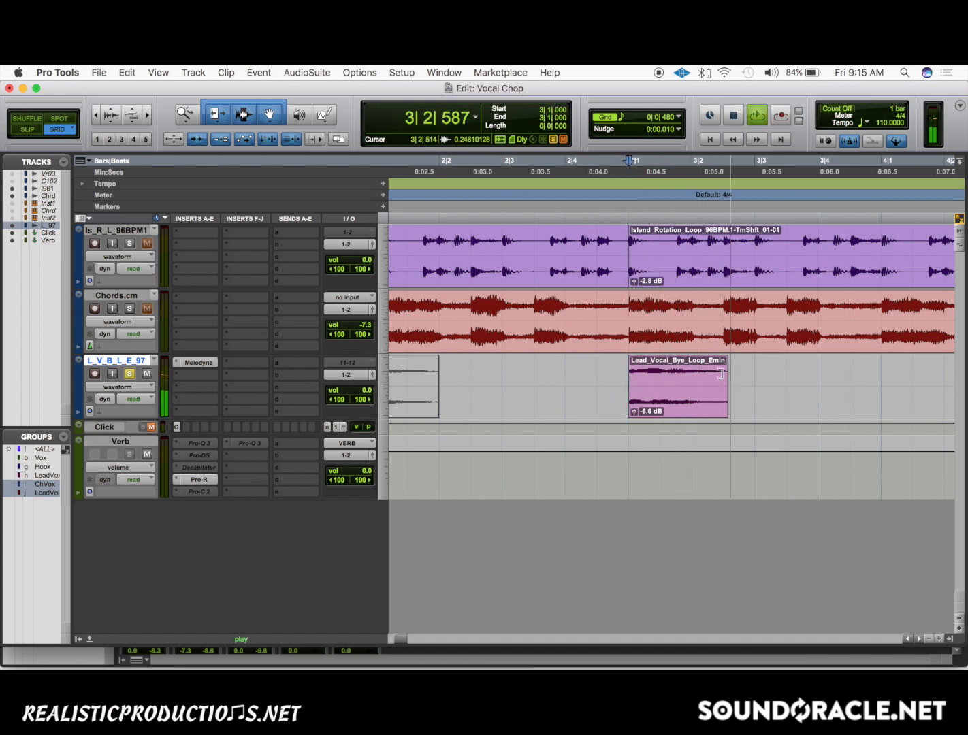
pyautogui.press('space')
# - Add short fades to the start and end of the vocal chop at 3|1|000 and play it back
pyautogui.moveTo(726, 363); pyautogui.dragTo(723, 363)
pyautogui.click(625, 369)
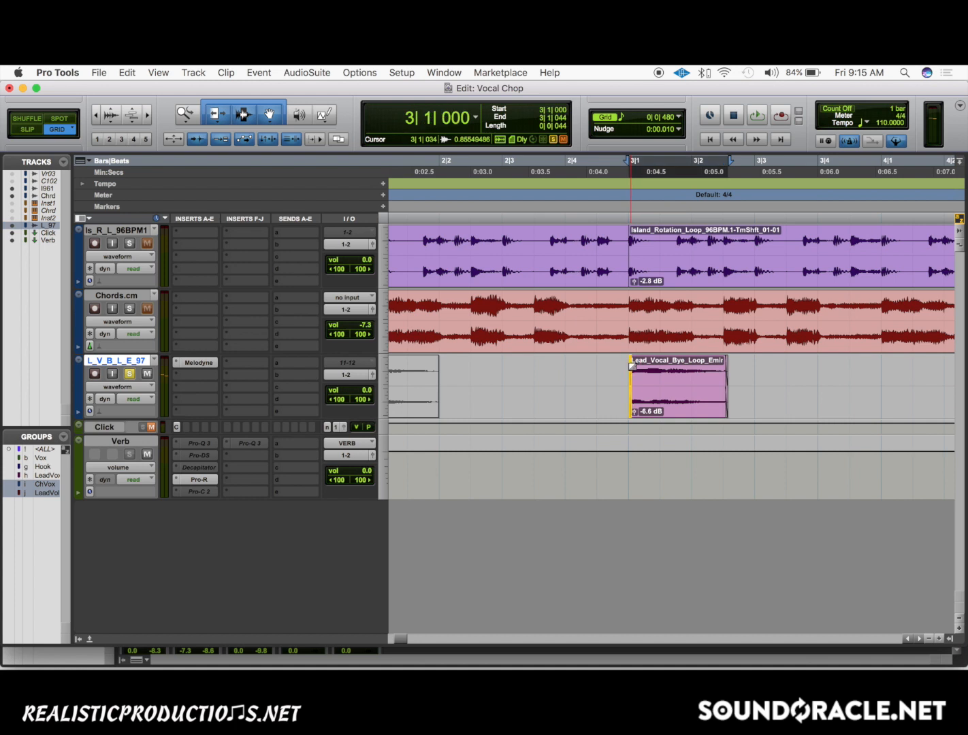
pyautogui.press('space')
pyautogui.press('space')
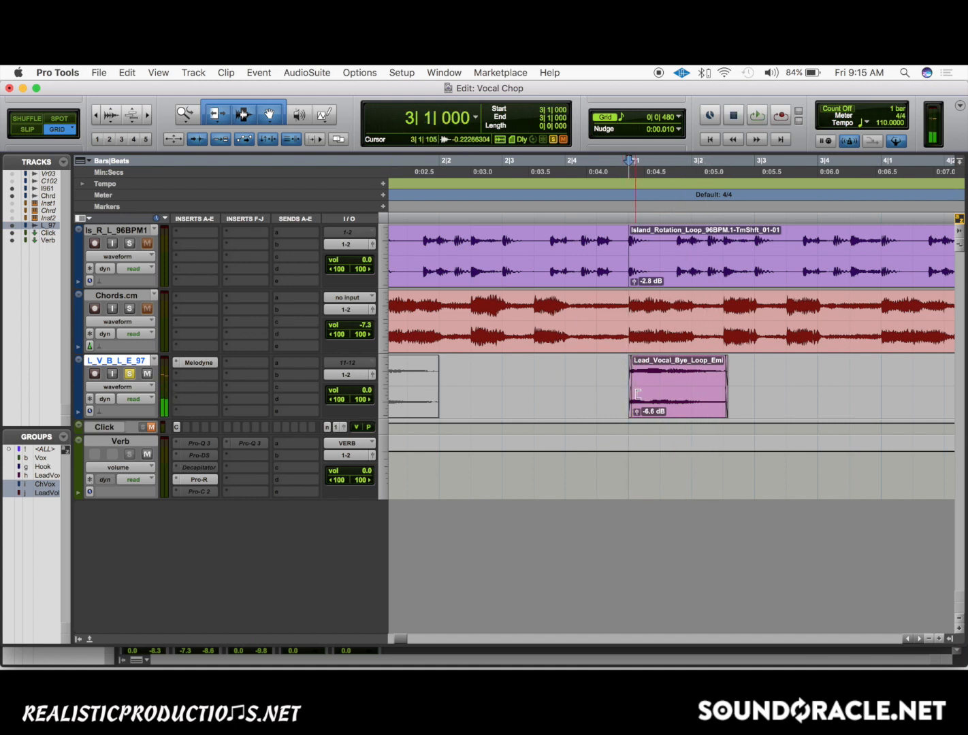
# - Open Melodyne on the lead vocal track and transfer the chop at 3|1|000 into it
pyautogui.click(201, 363)
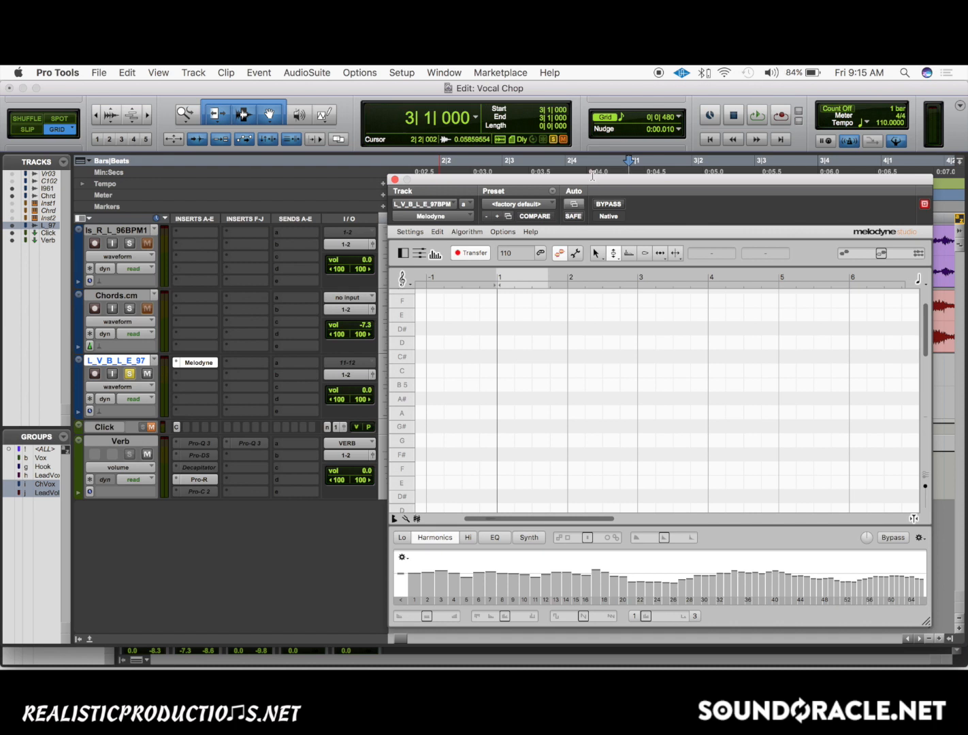
pyautogui.press('space')
pyautogui.press('space')
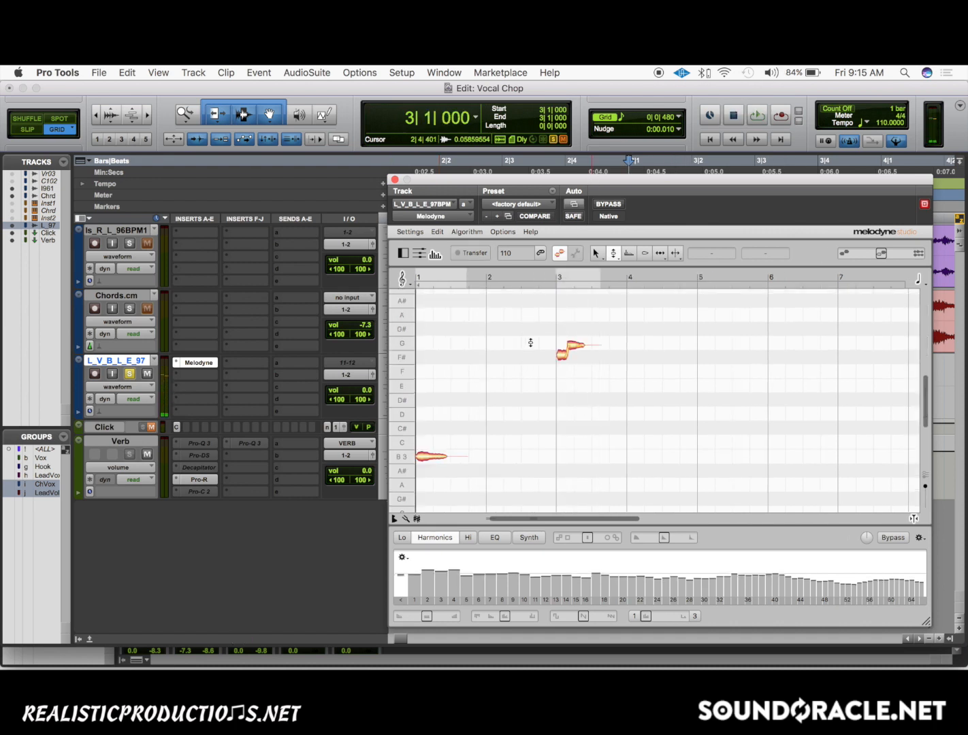
pyautogui.scroll(2, 589, 380)
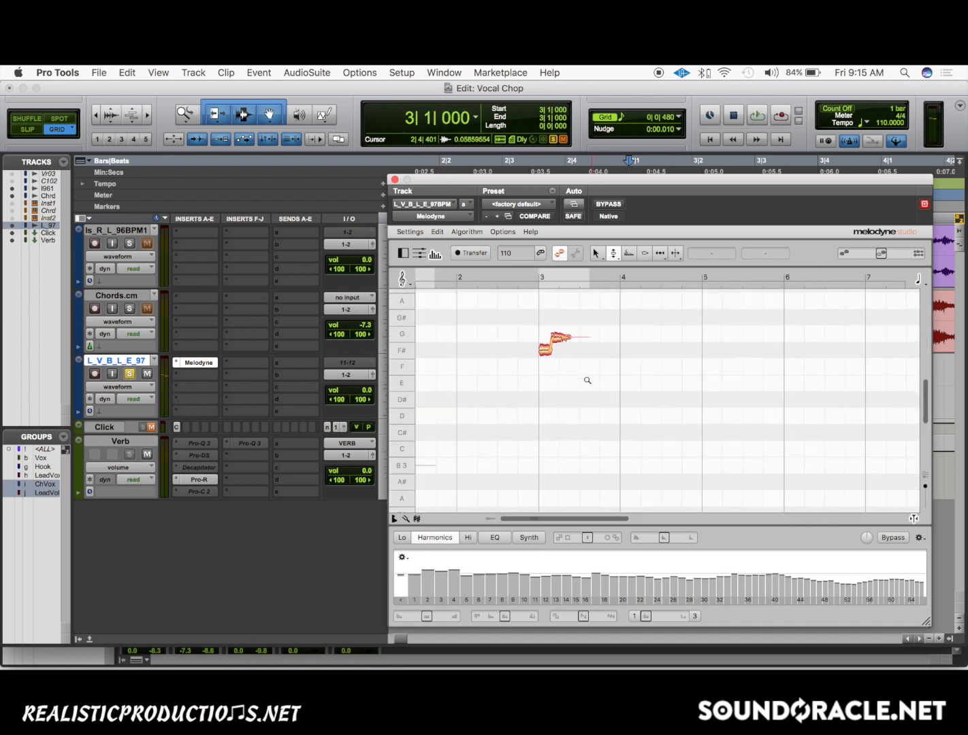
pyautogui.scroll(2, 588, 380)
pyautogui.scroll(2, 468, 364)
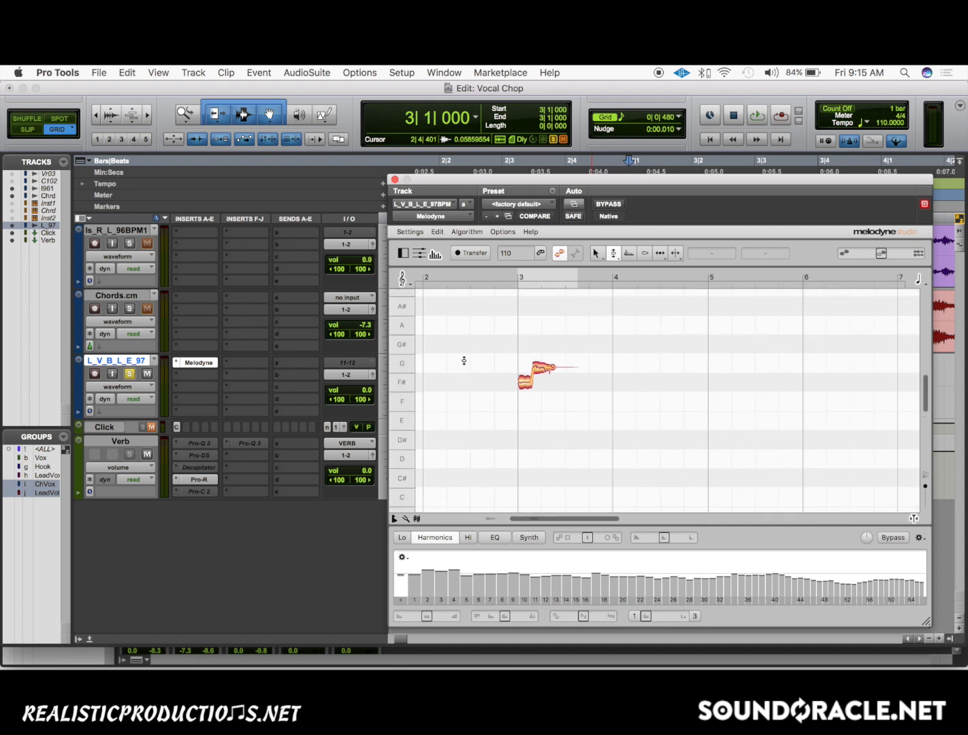
# - Snap the chop's notes in bar 3 to exact F#4 and G4, audition each, and close Melodyne to play the result
pyautogui.doubleClick(523, 383)
pyautogui.doubleClick(540, 368)
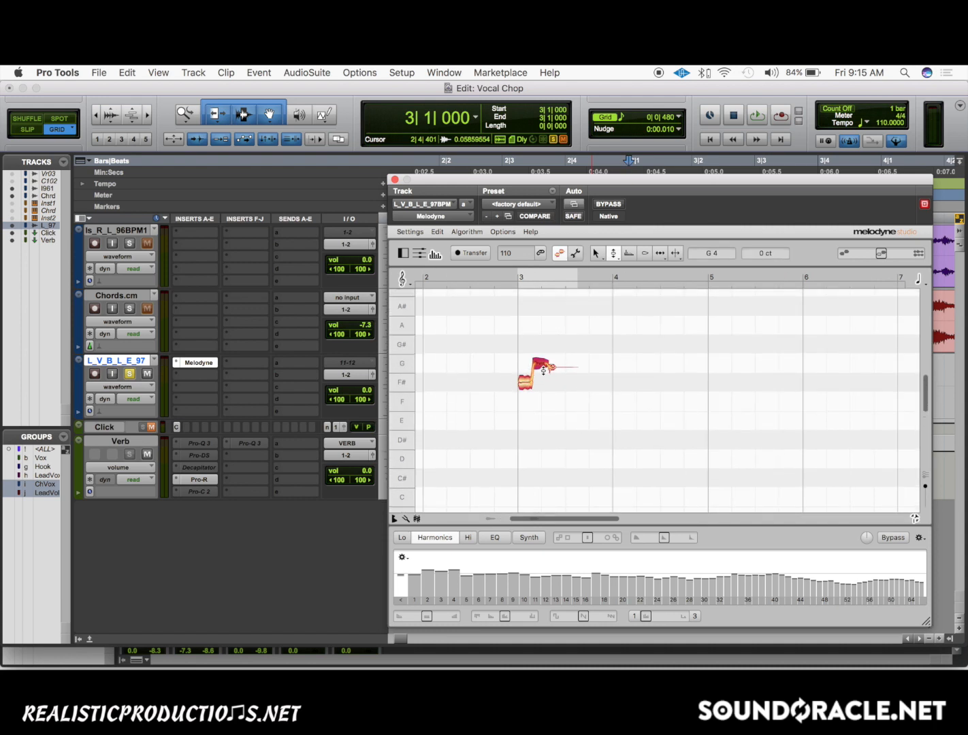
pyautogui.doubleClick(552, 368)
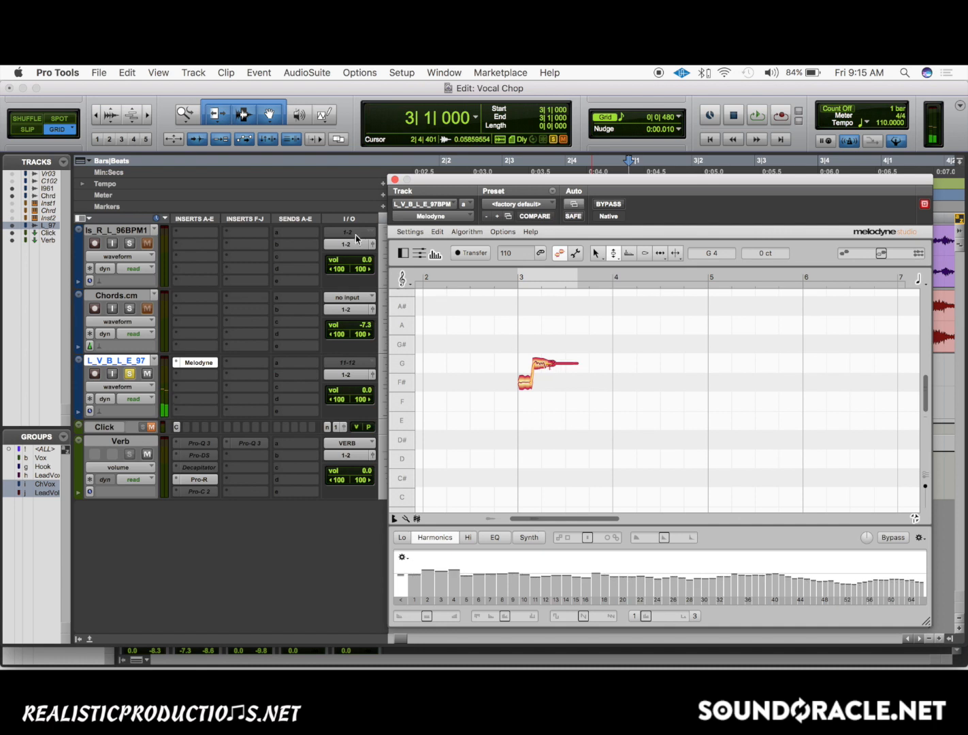
pyautogui.click(527, 383)
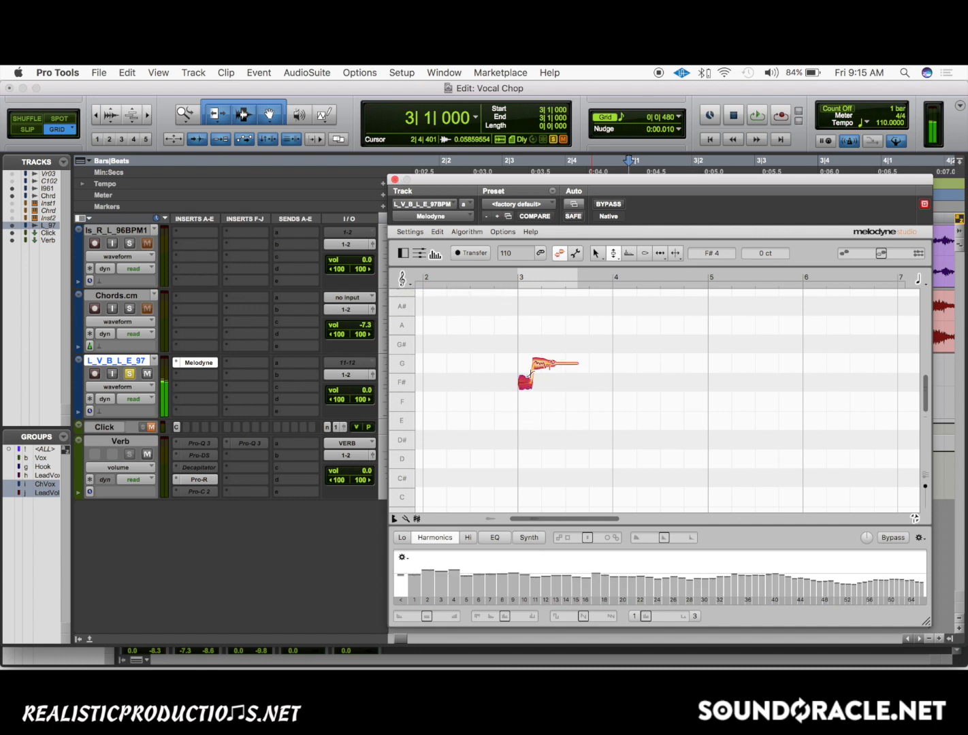
pyautogui.click(541, 364)
pyautogui.click(553, 364)
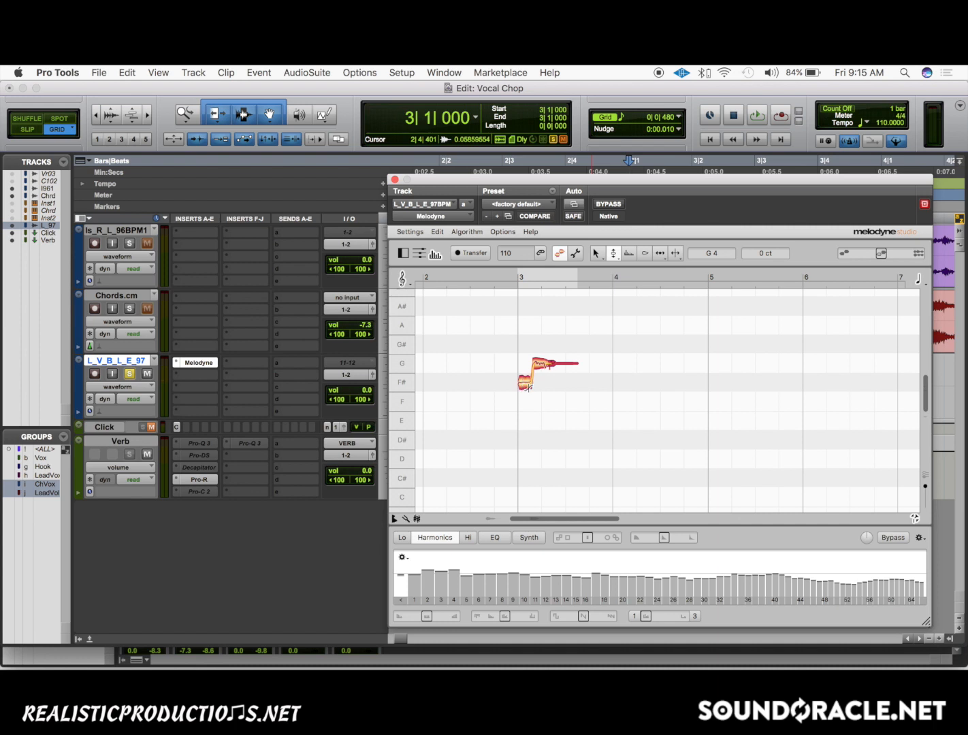
pyautogui.click(395, 179)
pyautogui.press('space')
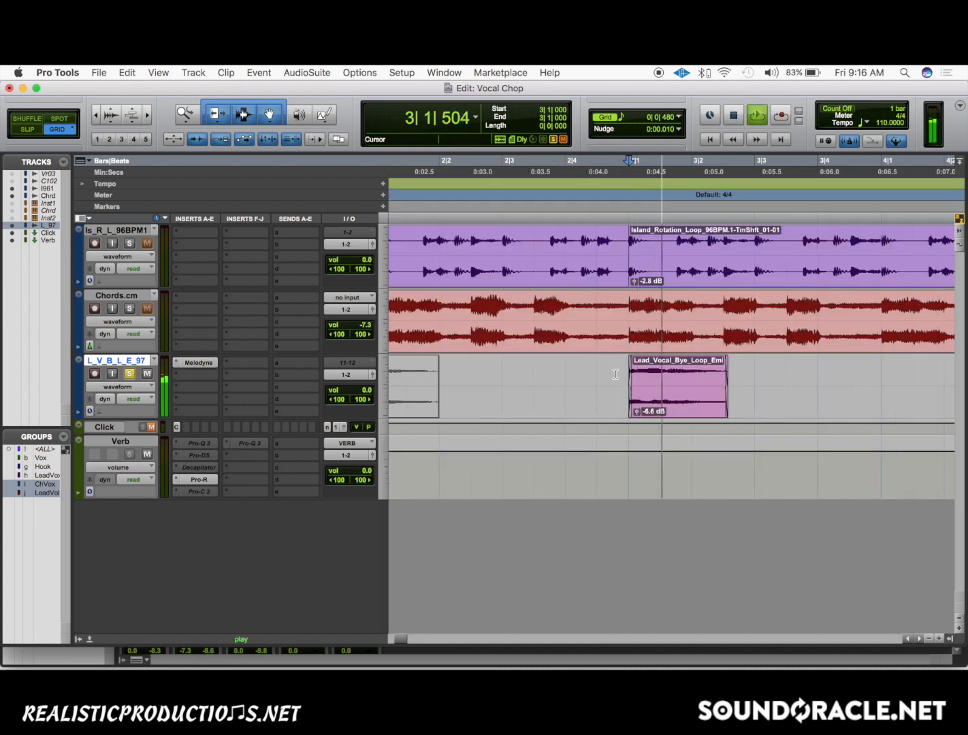
# - Bounce the vocal chop from 3|1|000 to 3|3|000 offline as a WAV file, editing the suggested file name
pyautogui.press('alt+super+b')
pyautogui.moveTo(490, 380); pyautogui.dragTo(427, 381)
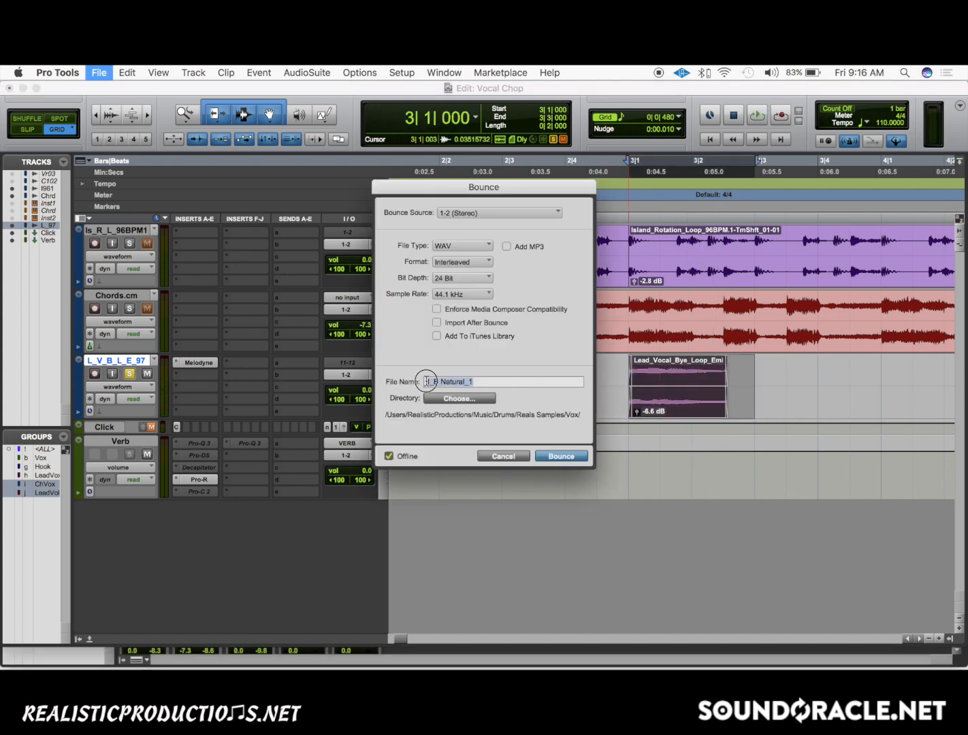
pyautogui.click(484, 382)
pyautogui.click(439, 381)
pyautogui.press('BackSpace')
pyautogui.press('BackSpace')
pyautogui.press('BackSpace')
pyautogui.press('BackSpace')
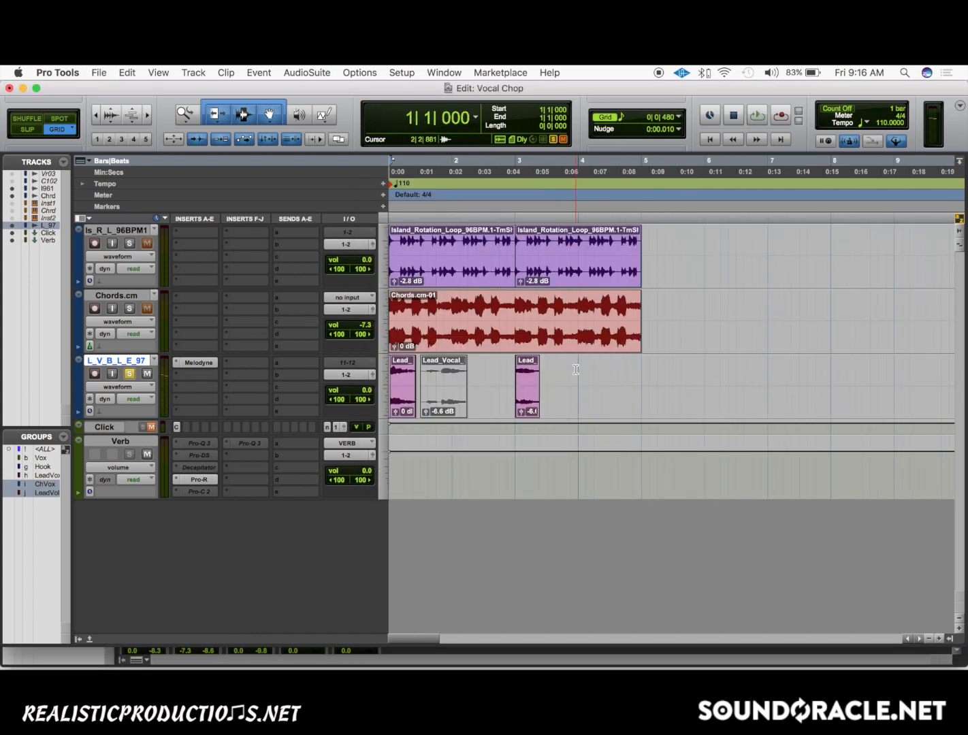
# - Make the lead vocal loop track inactive
pyautogui.click(109, 366)
pyautogui.rightClick(109, 365)
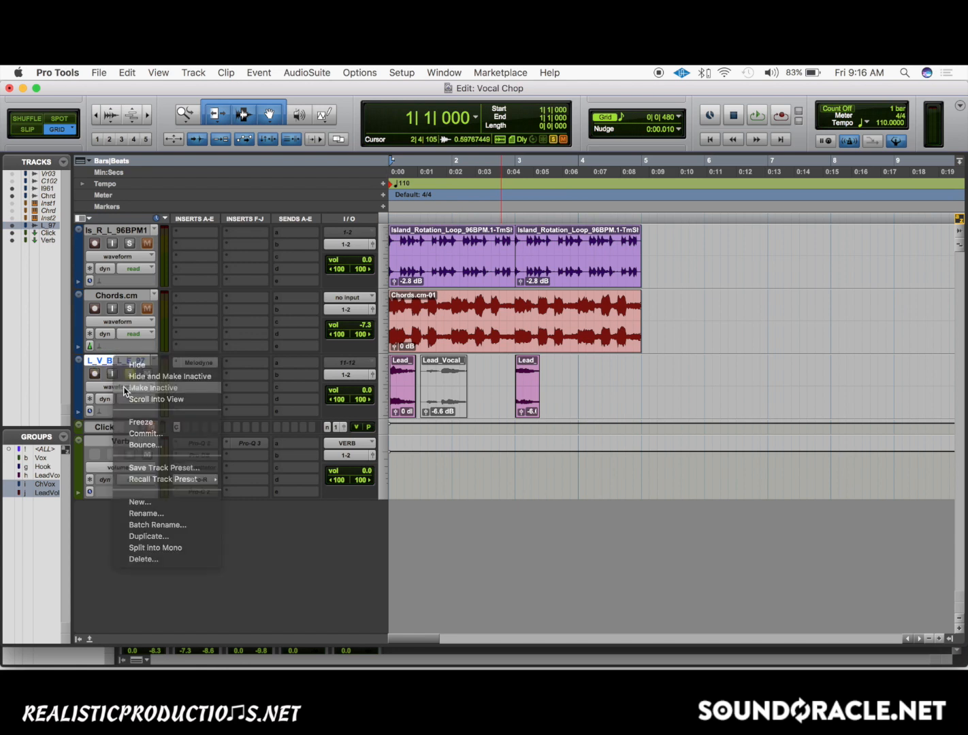
pyautogui.click(129, 386)
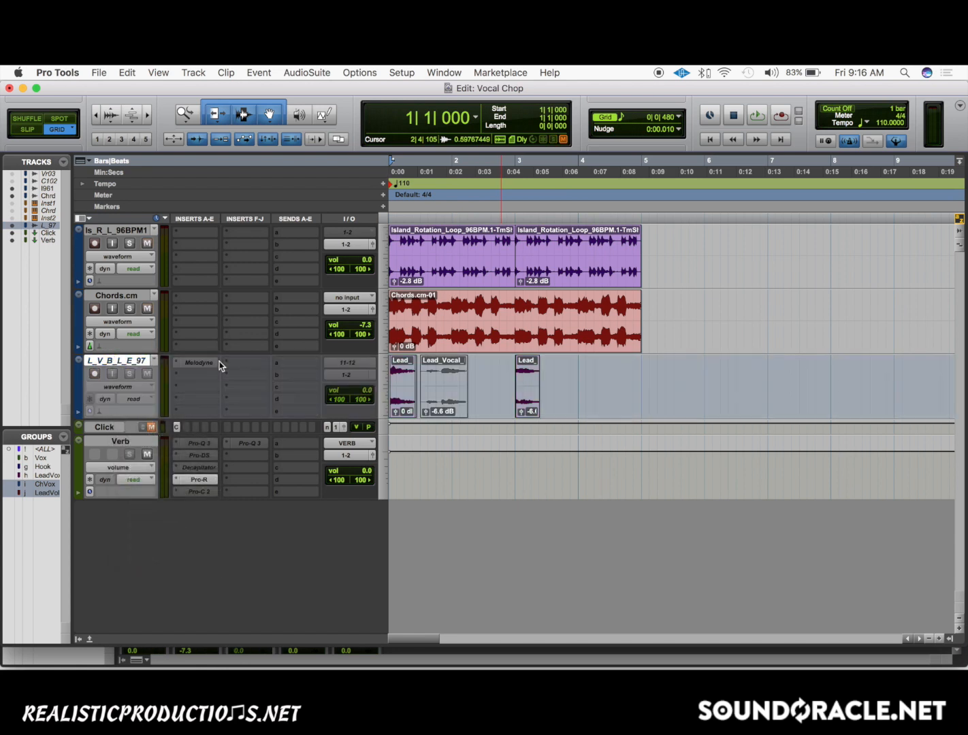
# - Select the Chords.cm clip from 1|1|000 to 5|1|000 and play the chords and Island Rotation loop together
pyautogui.click(140, 235)
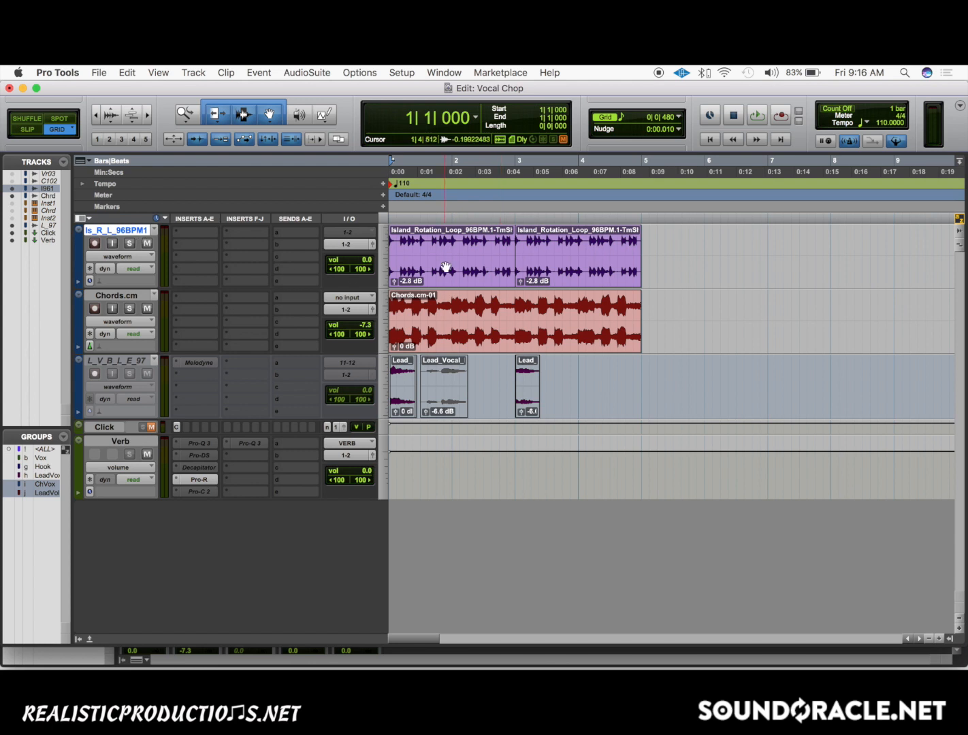
pyautogui.click(446, 266)
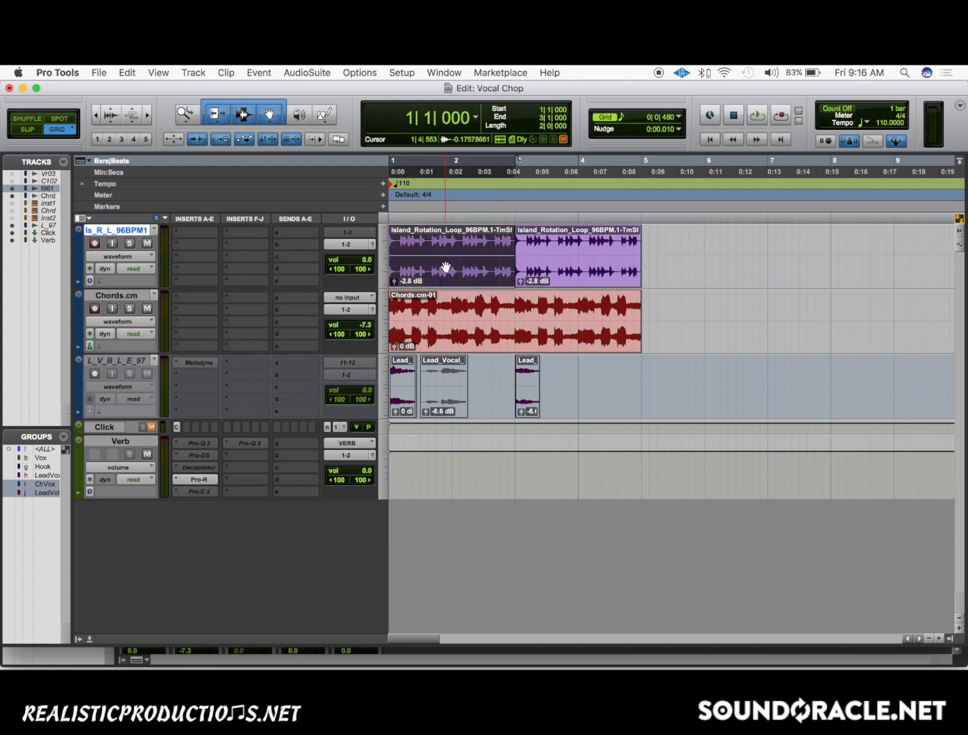
pyautogui.click(455, 322)
pyautogui.click(459, 339)
pyautogui.press('Return')
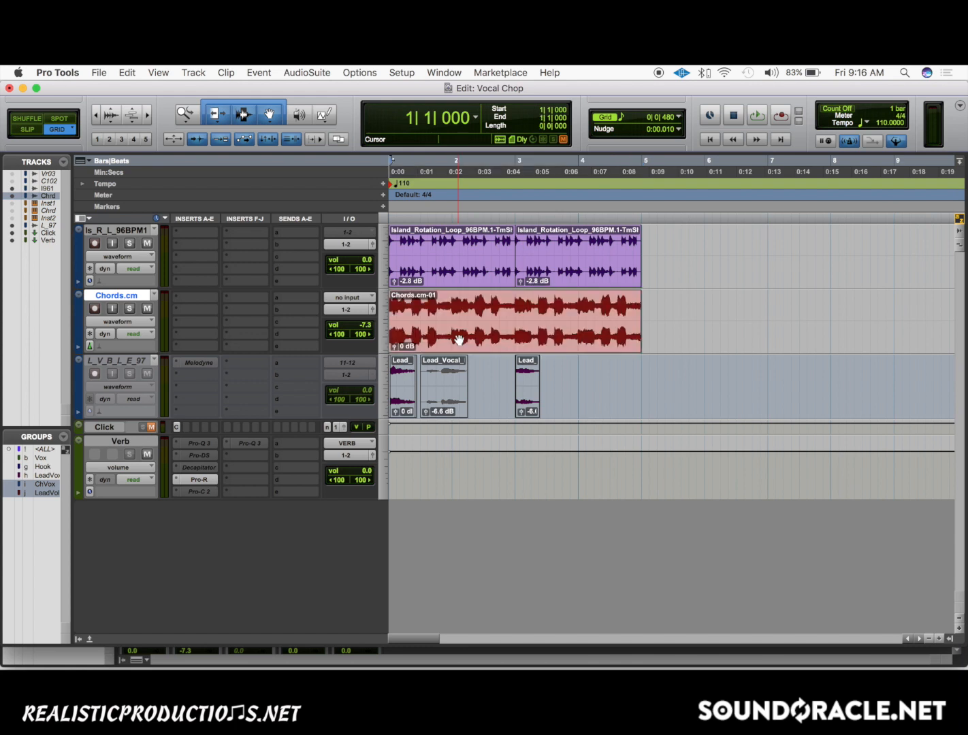
pyautogui.click(459, 339)
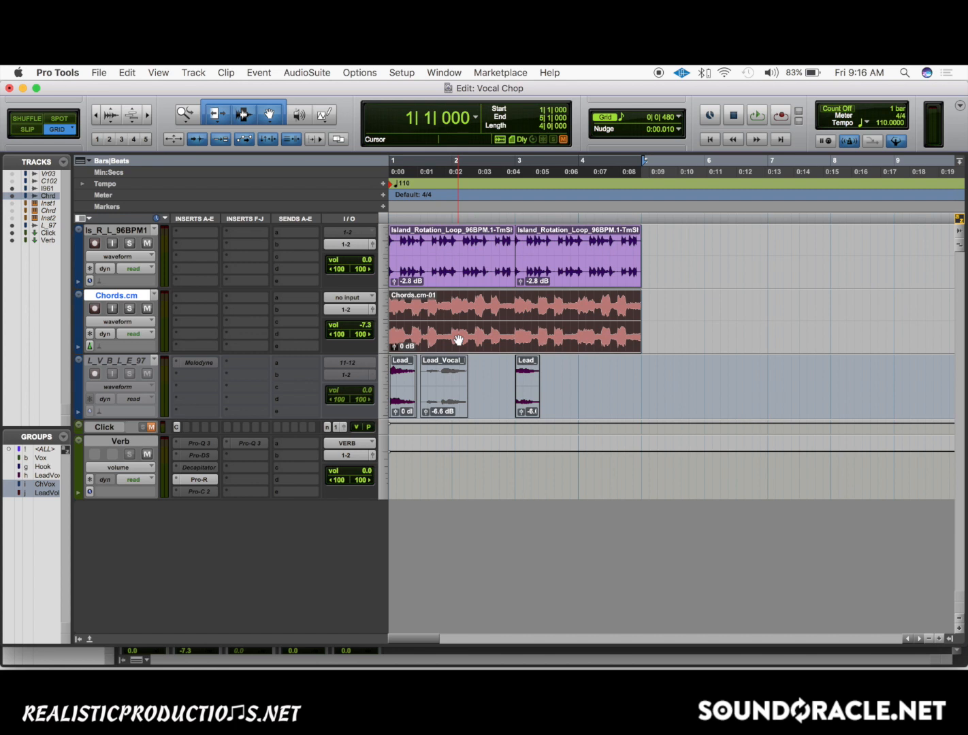
pyautogui.press('space')
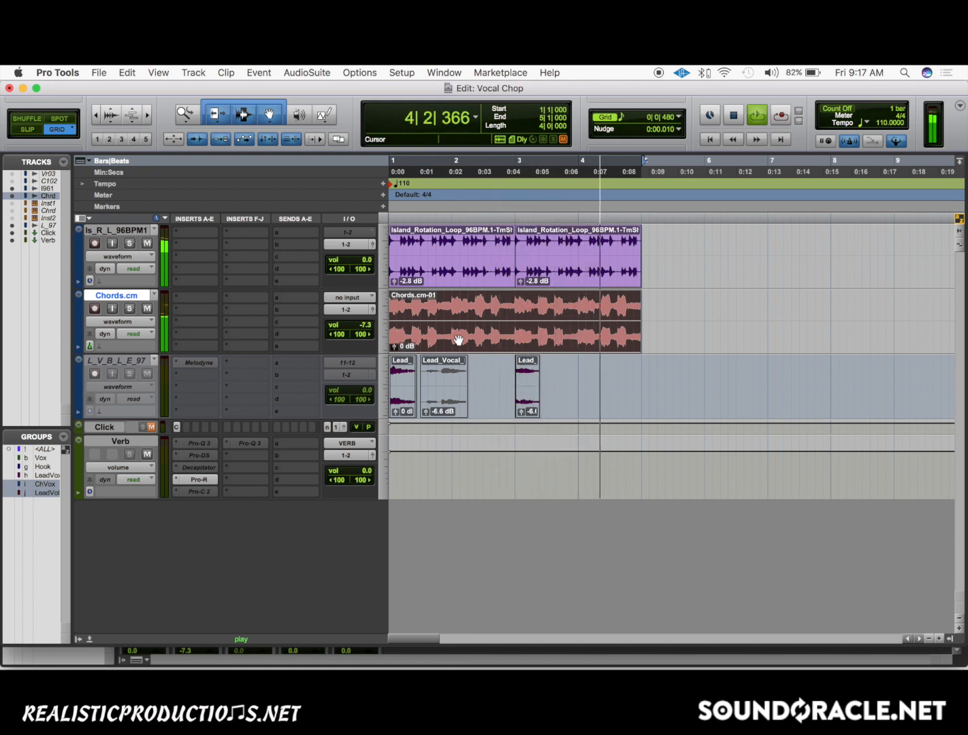
pyautogui.press('space')
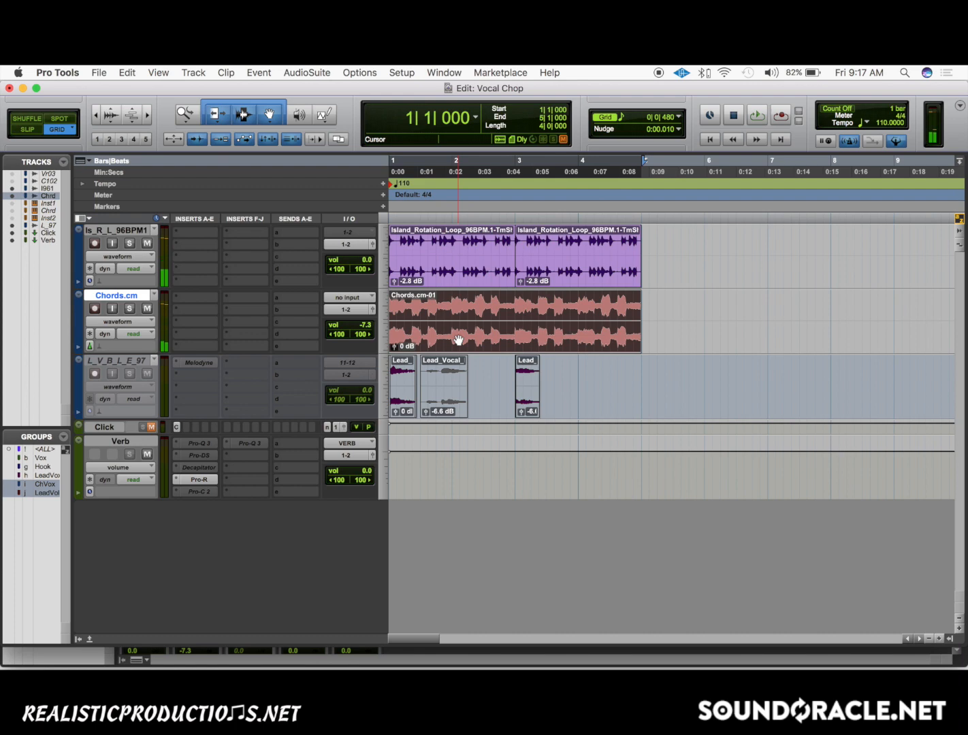
# - Create one new stereo instrument track below the Chords.cm track
pyautogui.press('super+shift+n')
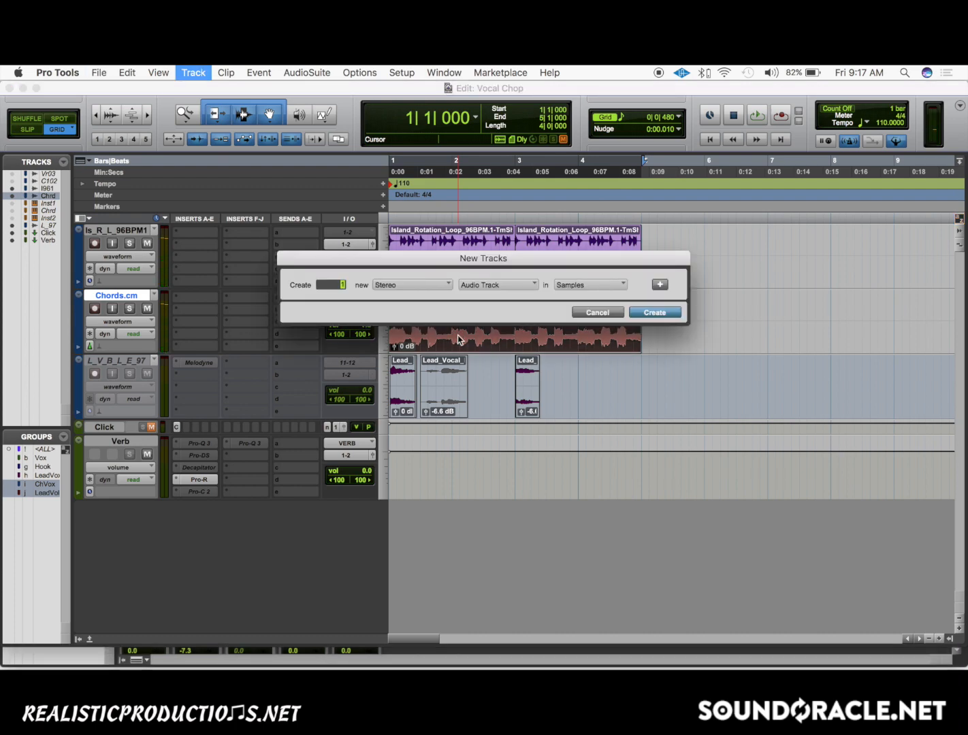
pyautogui.press('super+Down')
pyautogui.press('super+Down')
pyautogui.press('super+Down')
pyautogui.press('super+Down')
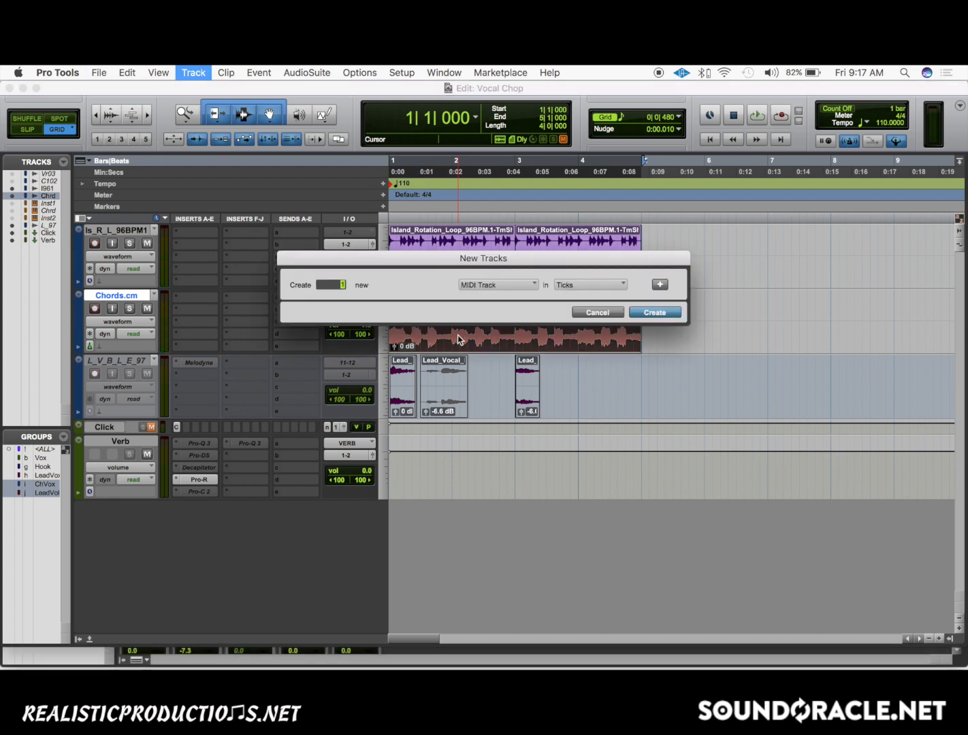
pyautogui.press('super+Down')
pyautogui.press('Return')
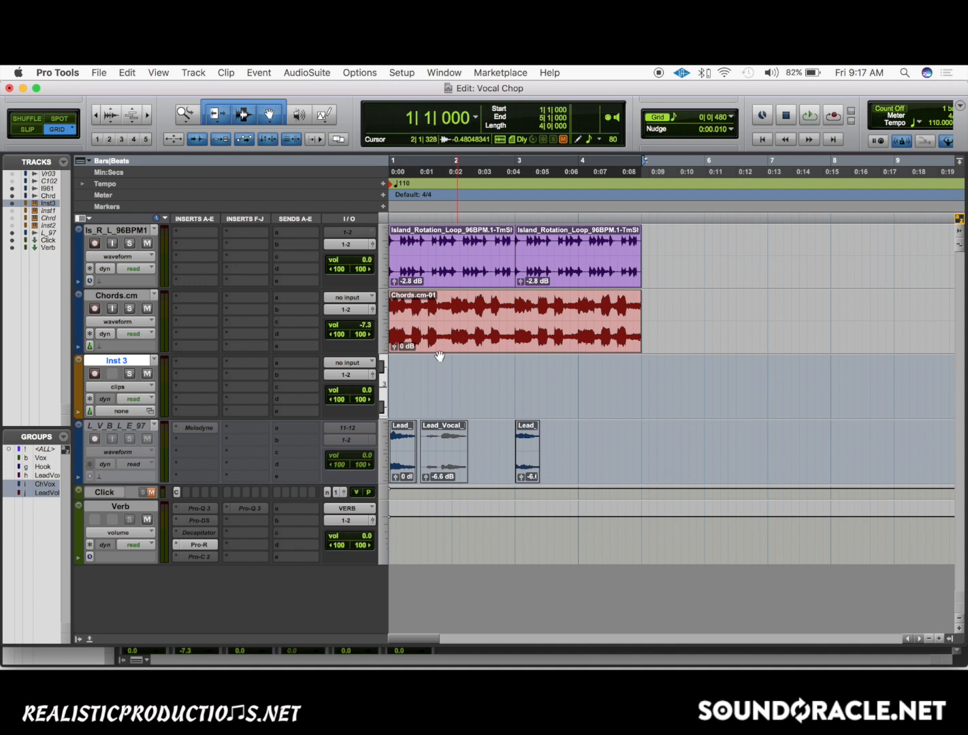
# - Record-enable the new instrument track, insert Kontakt 5-AAX (stereo) on it, and reposition the plug-in window
pyautogui.click(95, 374)
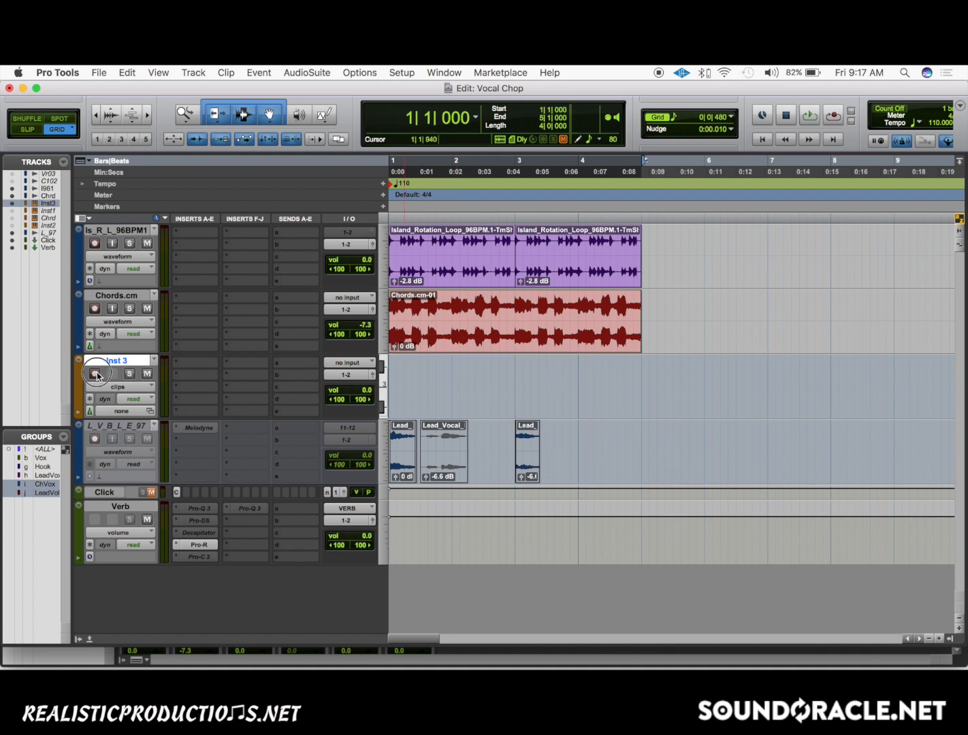
pyautogui.click(201, 365)
pyautogui.moveTo(242, 424)
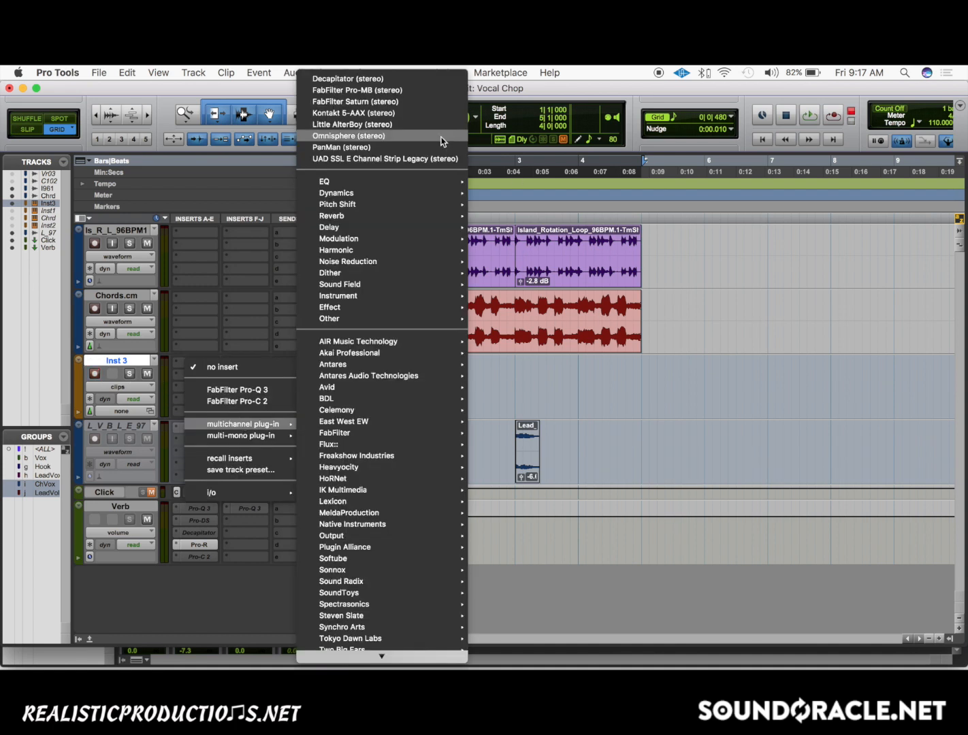
pyautogui.click(424, 112)
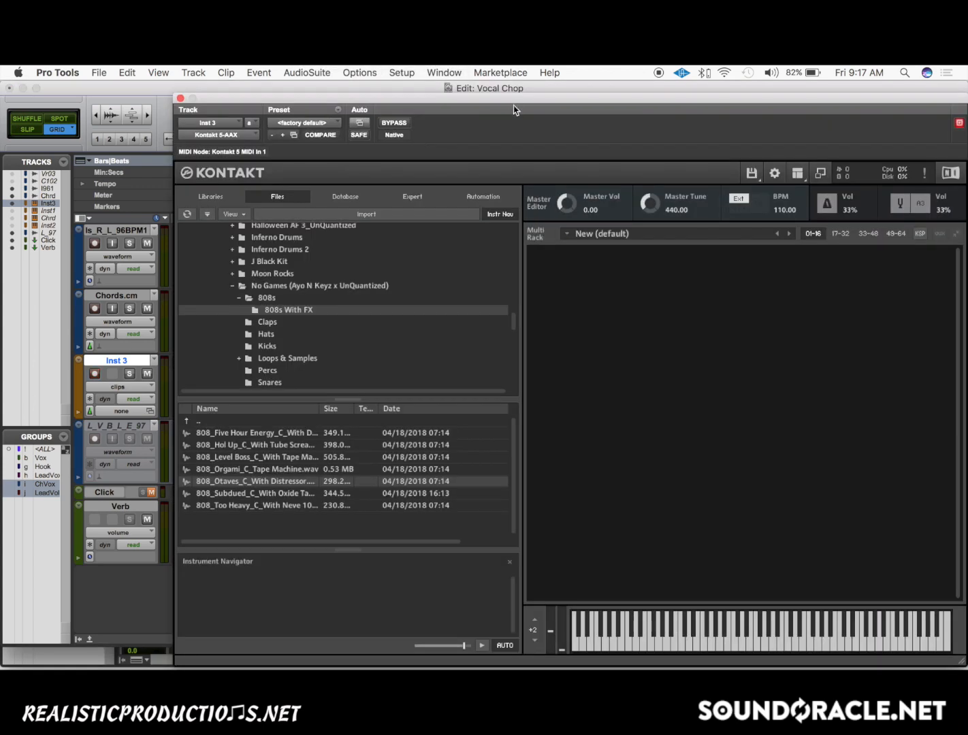
pyautogui.moveTo(514, 105); pyautogui.dragTo(434, 105)
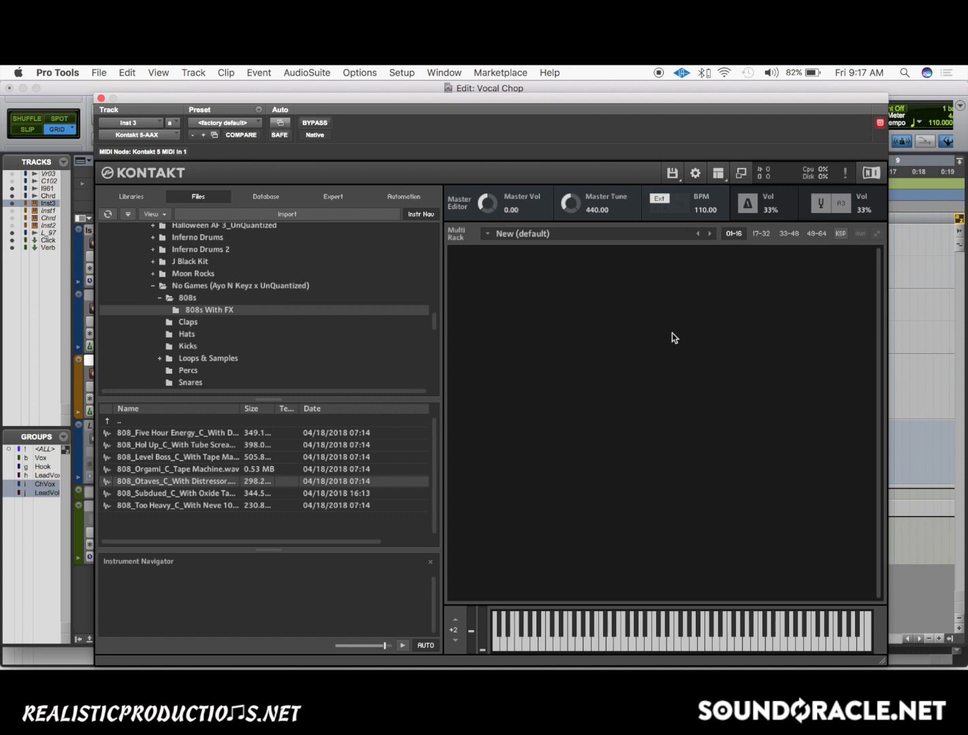
# - Switch to Finder and load I_B Natural.wav from the Vox folder into Kontakt's empty rack as a new instrument
pyautogui.press('super+Tab')
pyautogui.press('super+Tab')
pyautogui.moveTo(306, 309); pyautogui.dragTo(706, 359)
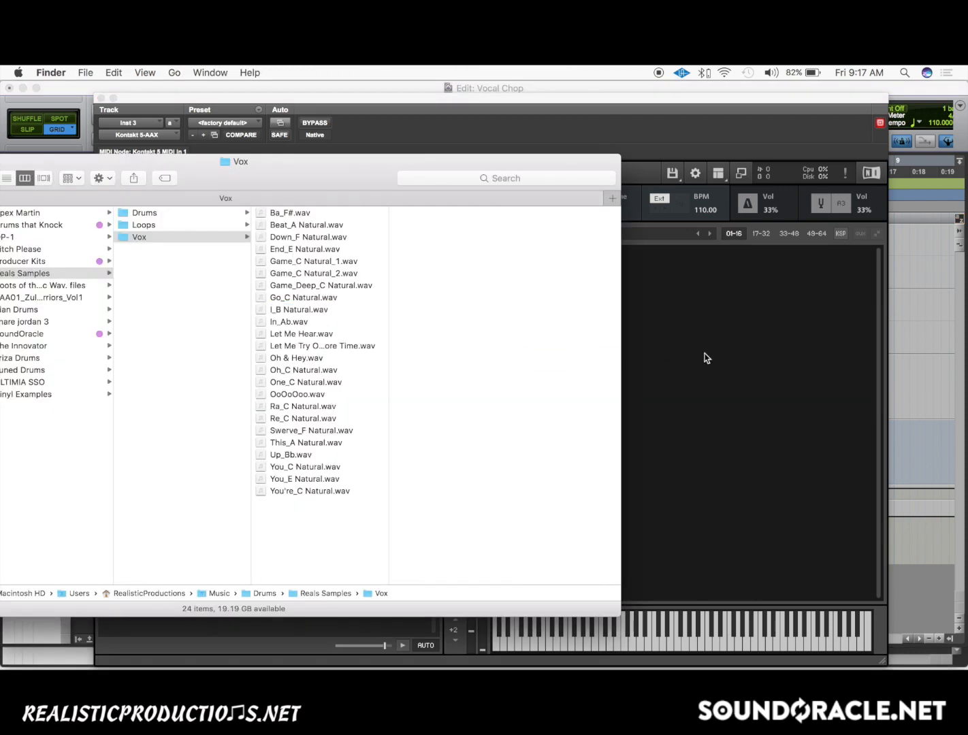
pyautogui.click(705, 358)
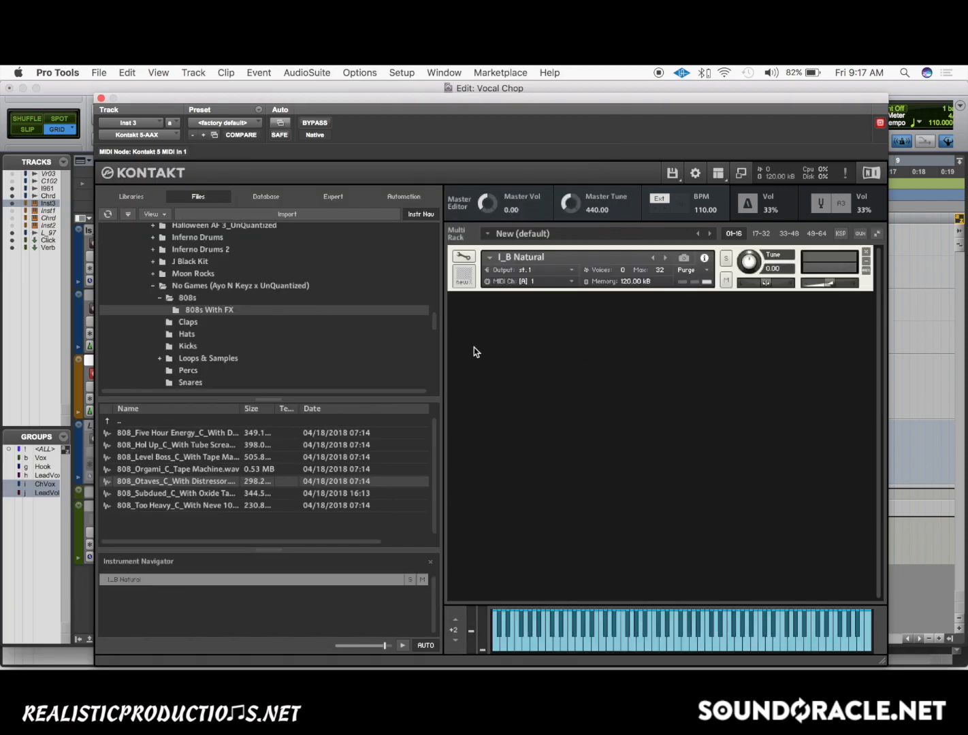
# - Reposition the Kontakt window, audition the I_B Natural sample on the virtual keyboard, and open the instrument for editing
pyautogui.moveTo(453, 104); pyautogui.dragTo(554, 103)
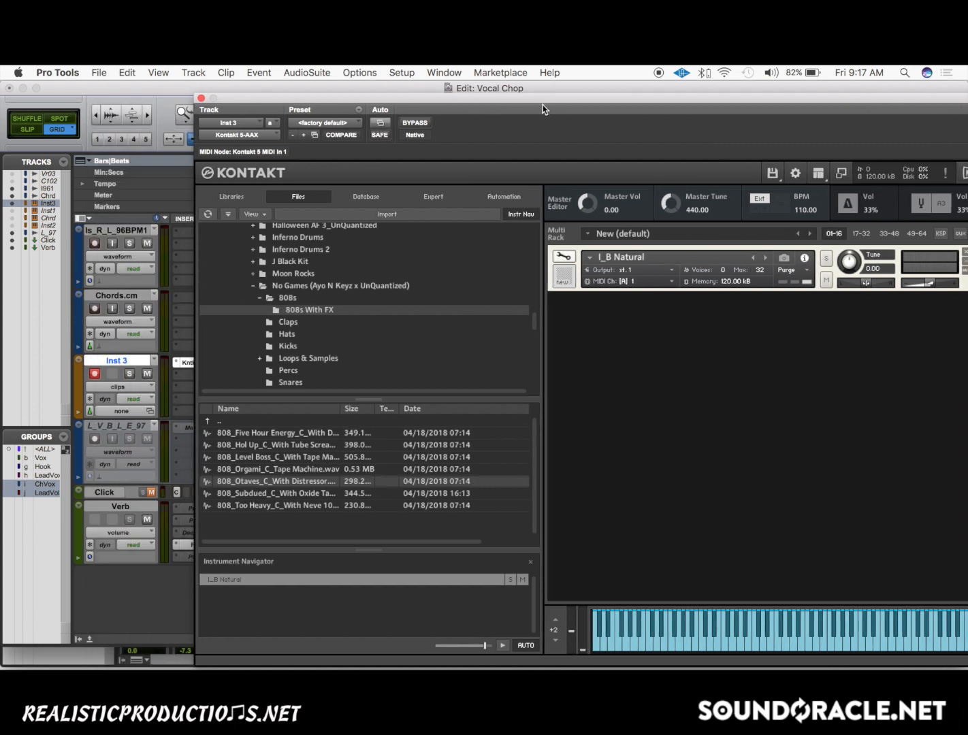
pyautogui.moveTo(627, 97); pyautogui.dragTo(514, 91)
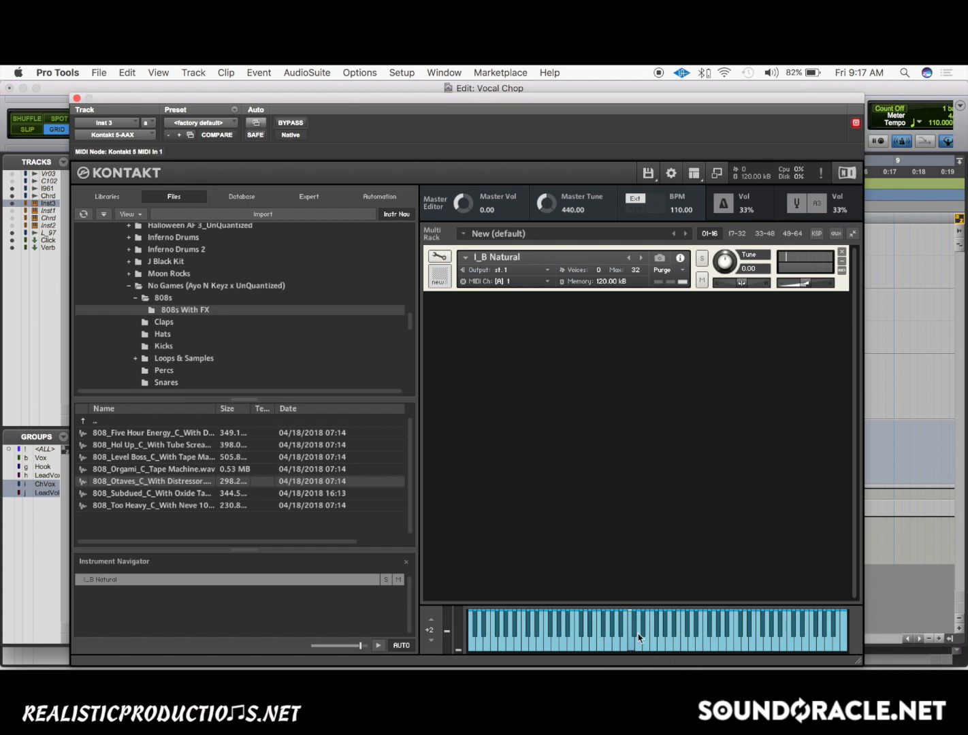
pyautogui.click(630, 652)
pyautogui.click(439, 258)
pyautogui.click(439, 259)
pyautogui.click(440, 259)
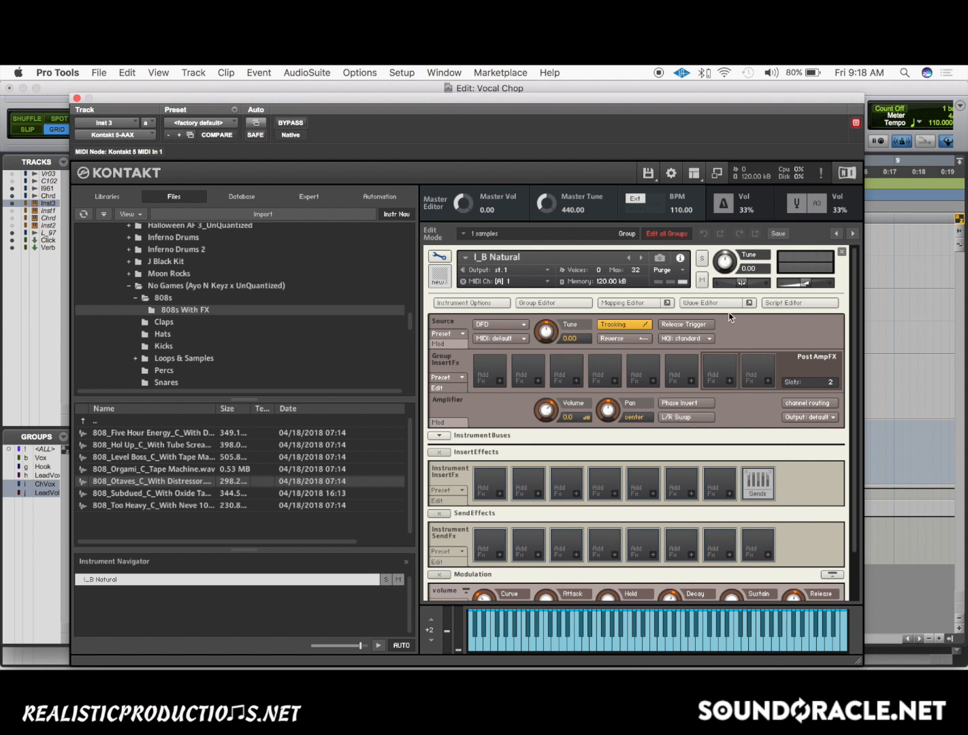
# - Shift the I_B Natural zone down one semitone in the Mapping Editor to set its root to B2, and audition it
pyautogui.click(640, 303)
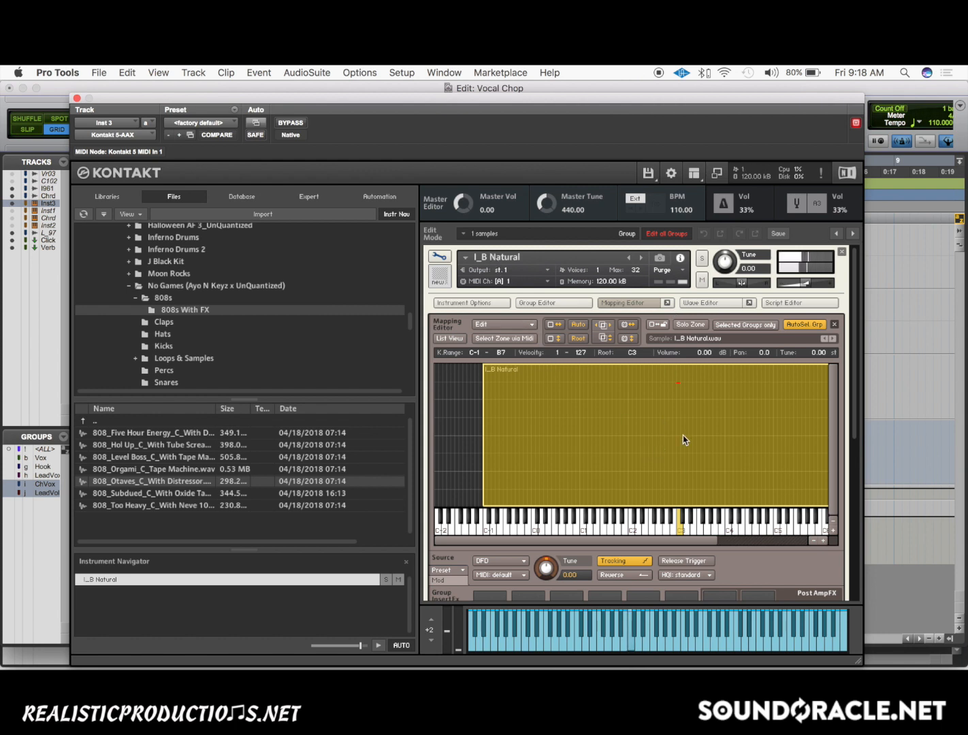
pyautogui.moveTo(683, 434); pyautogui.dragTo(679, 437)
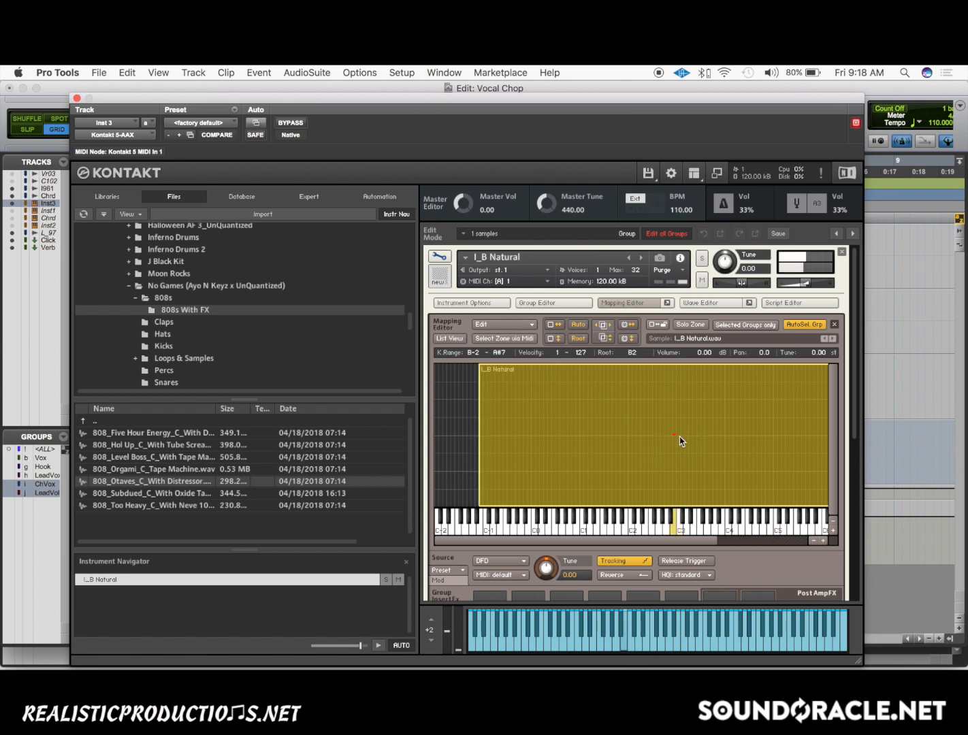
pyautogui.click(624, 651)
pyautogui.click(623, 651)
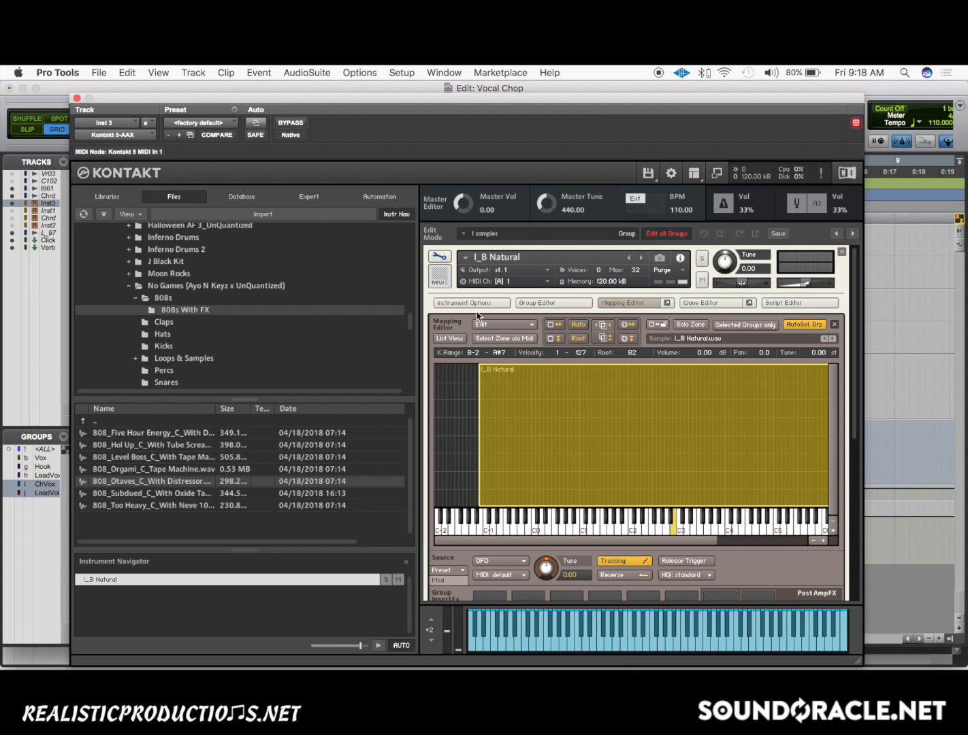
pyautogui.click(620, 306)
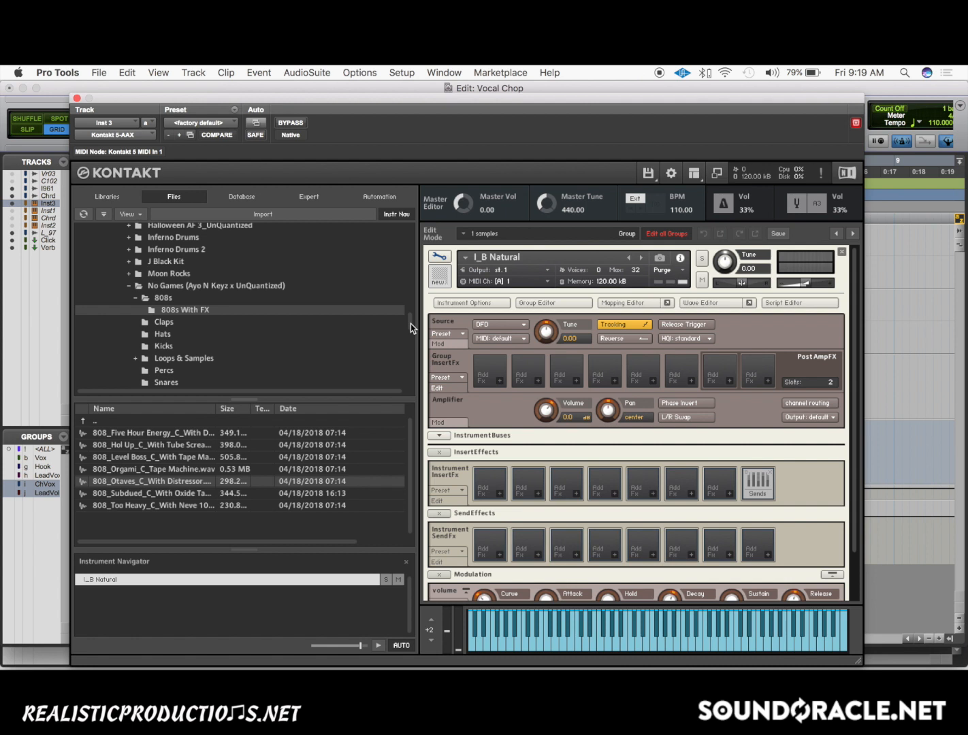
# - Set the I_B Natural source playback mode to time machine pro
pyautogui.click(501, 325)
pyautogui.click(522, 404)
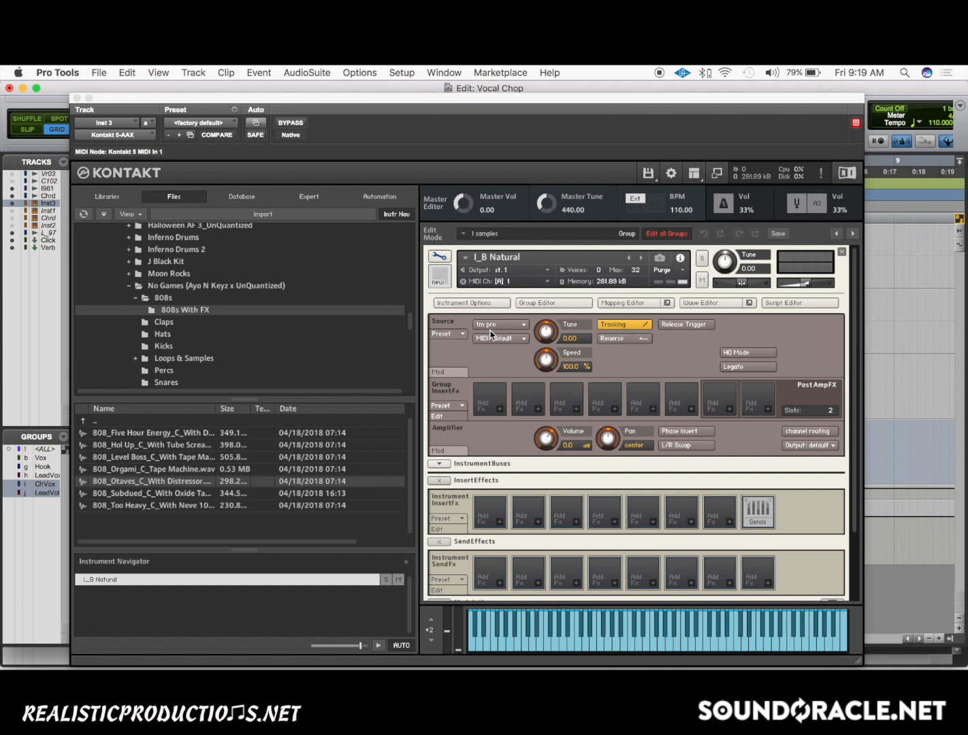
pyautogui.click(493, 326)
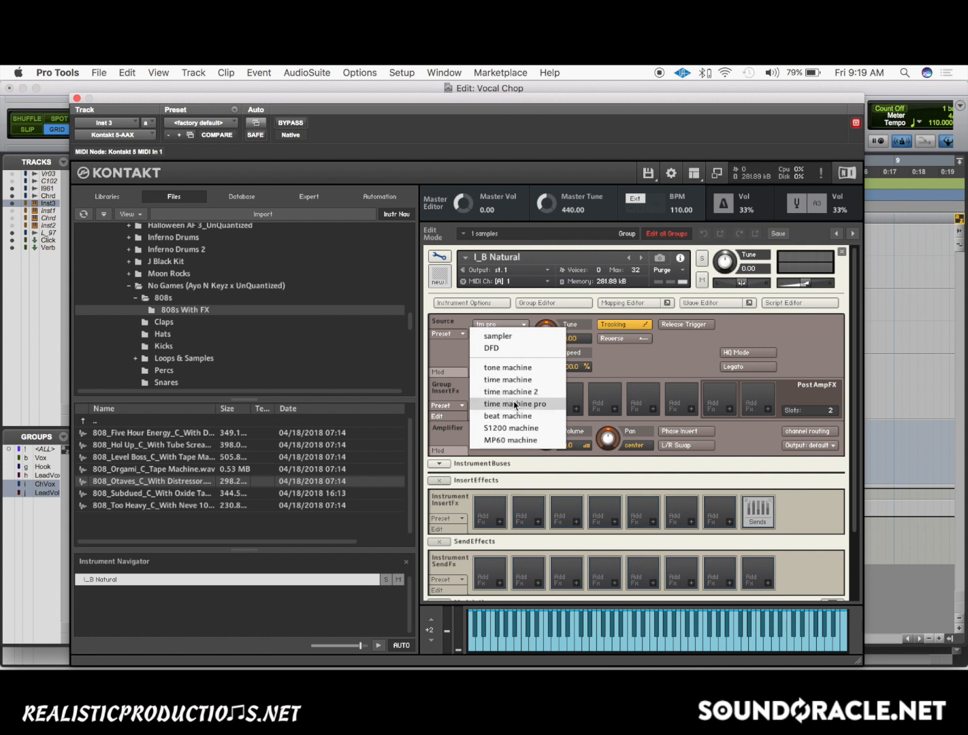
pyautogui.click(460, 355)
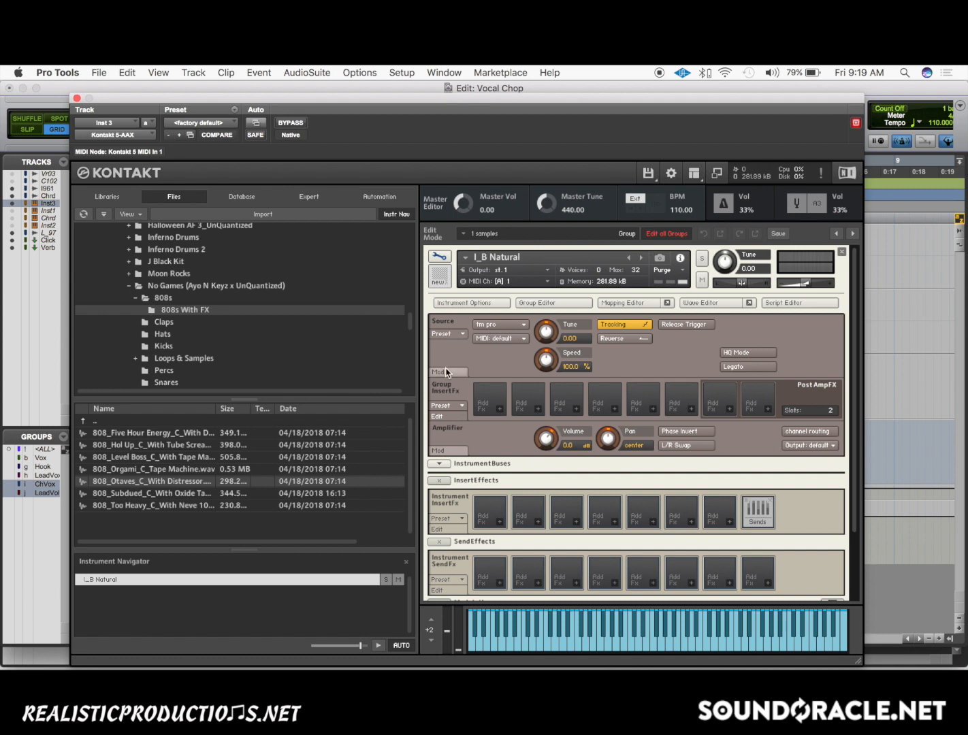
# - Show the source modulation settings and raise the pitch bend amount for pitch to its maximum
pyautogui.click(447, 372)
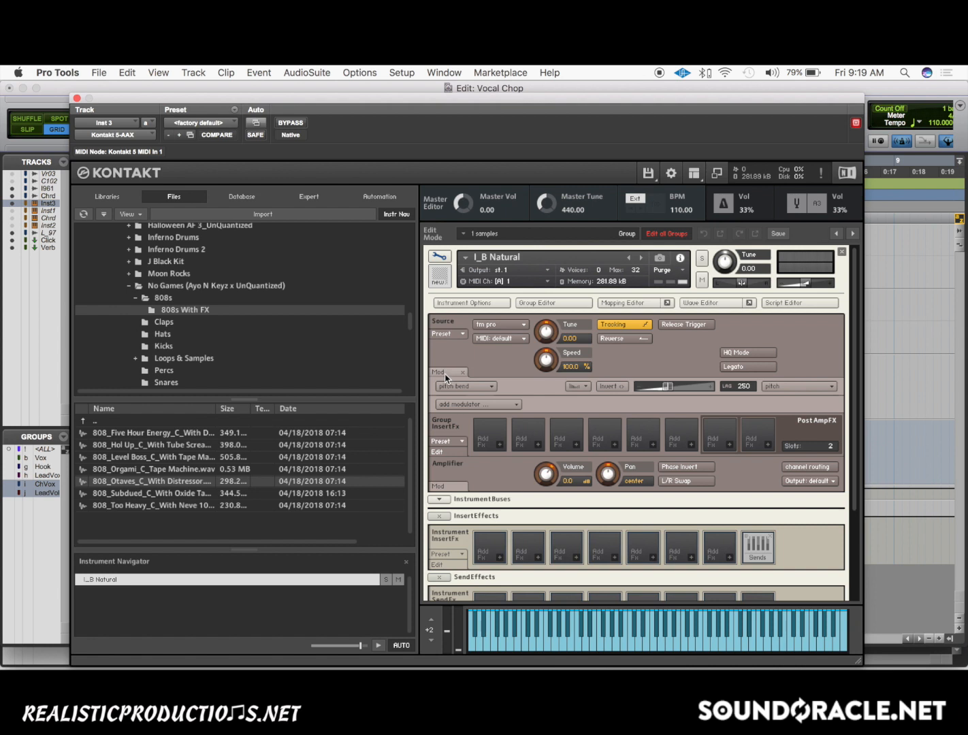
pyautogui.click(668, 387)
pyautogui.moveTo(667, 388); pyautogui.dragTo(752, 390)
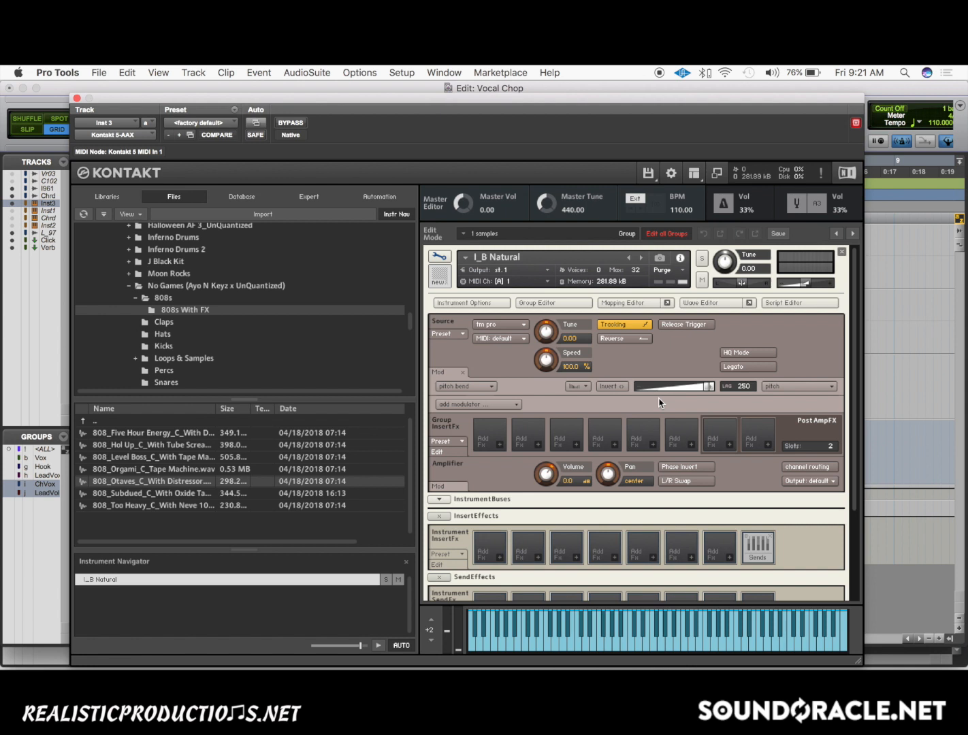
# - Enable sample loop 1 across the whole I_B Natural sample in the Wave Editor and turn on the grid
pyautogui.click(715, 304)
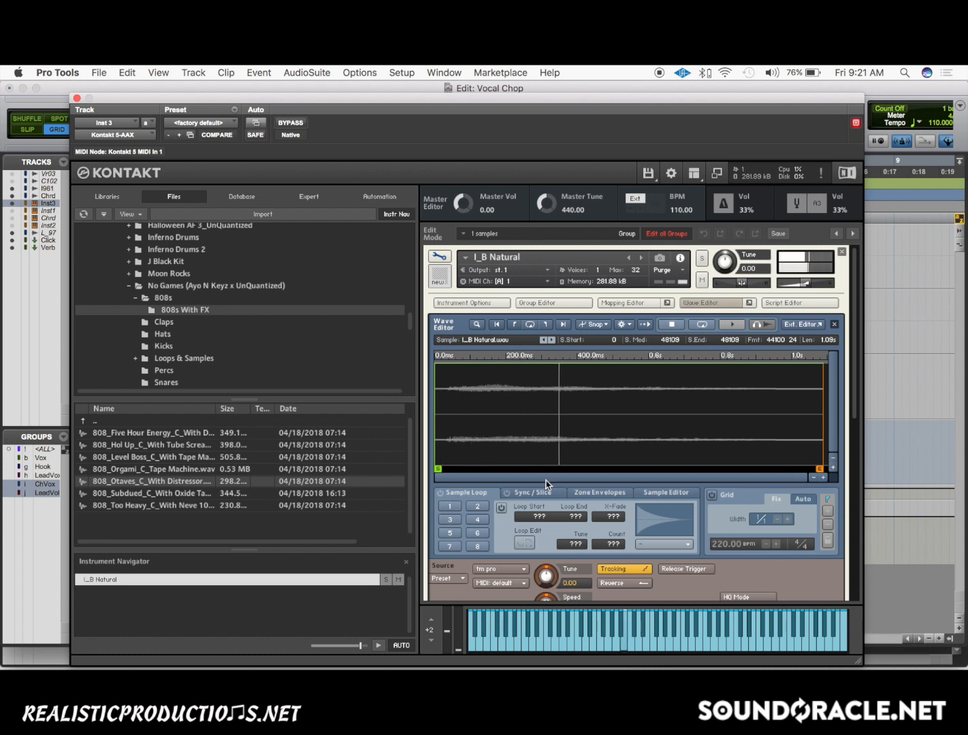
pyautogui.click(441, 502)
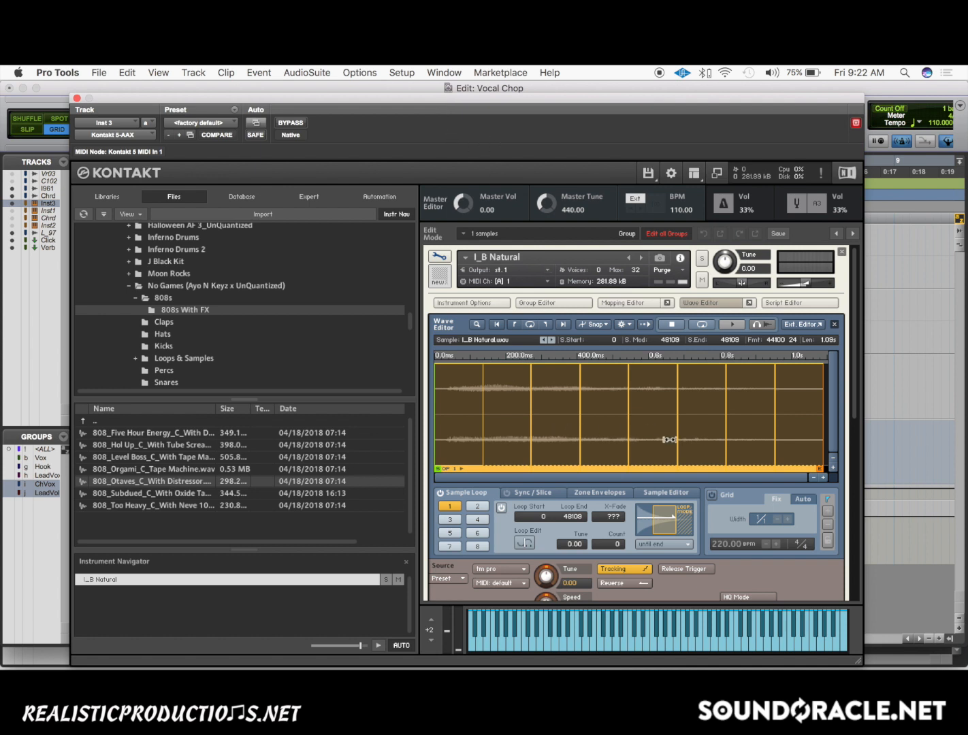
pyautogui.click(713, 495)
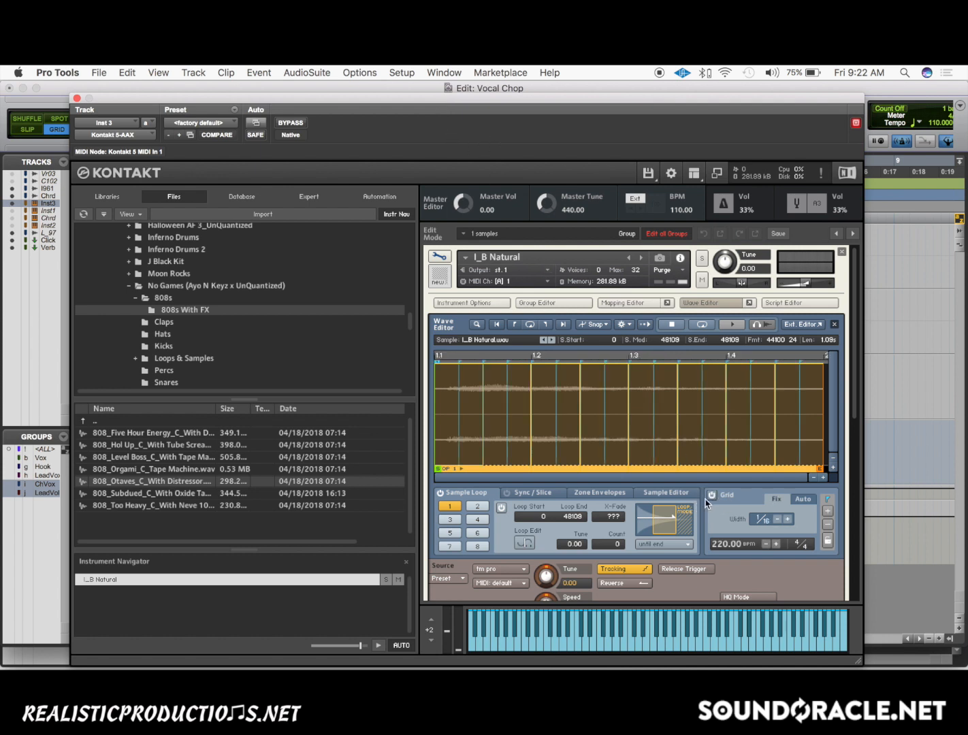
# - Enable Use Beatmachine for the sample's sync and slicing, and set the fixed grid width to 1/8
pyautogui.click(549, 496)
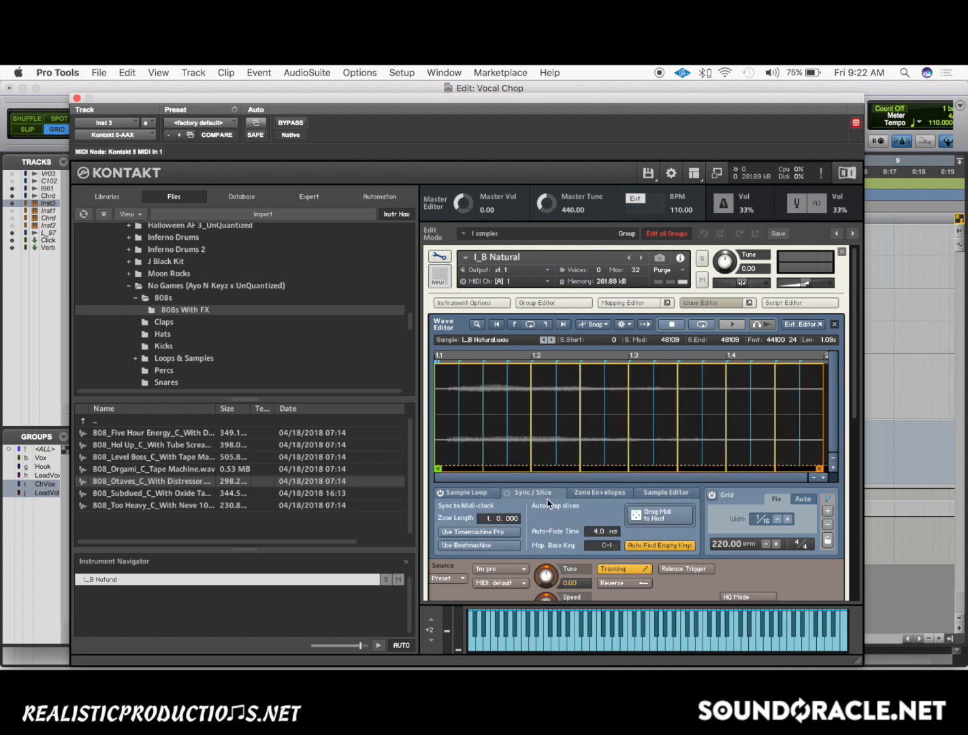
pyautogui.click(477, 548)
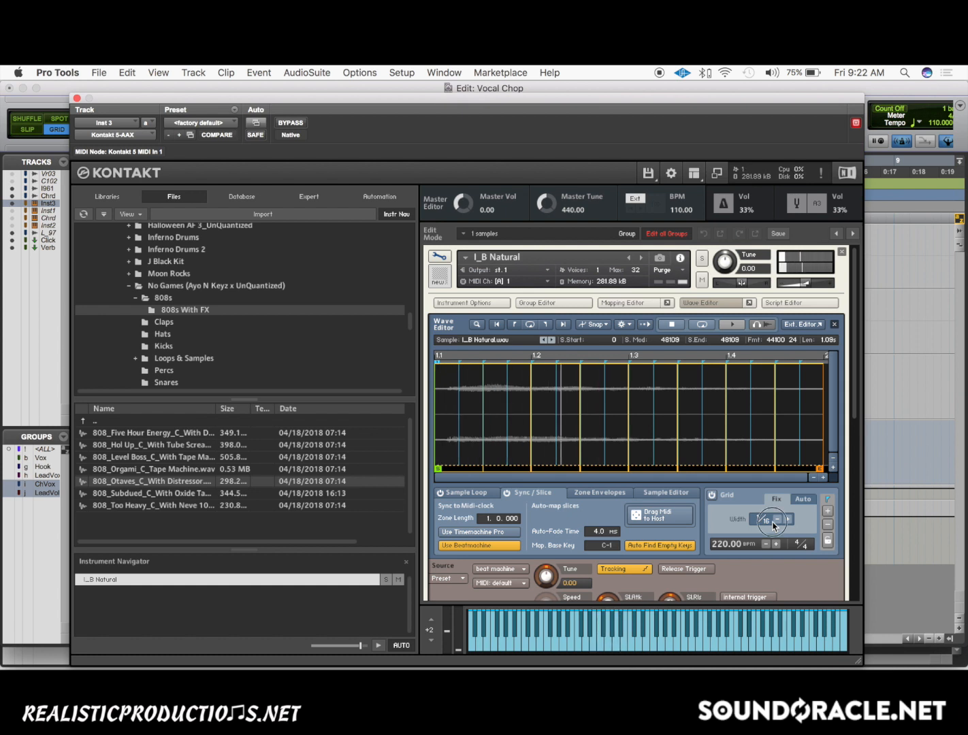
pyautogui.click(775, 522)
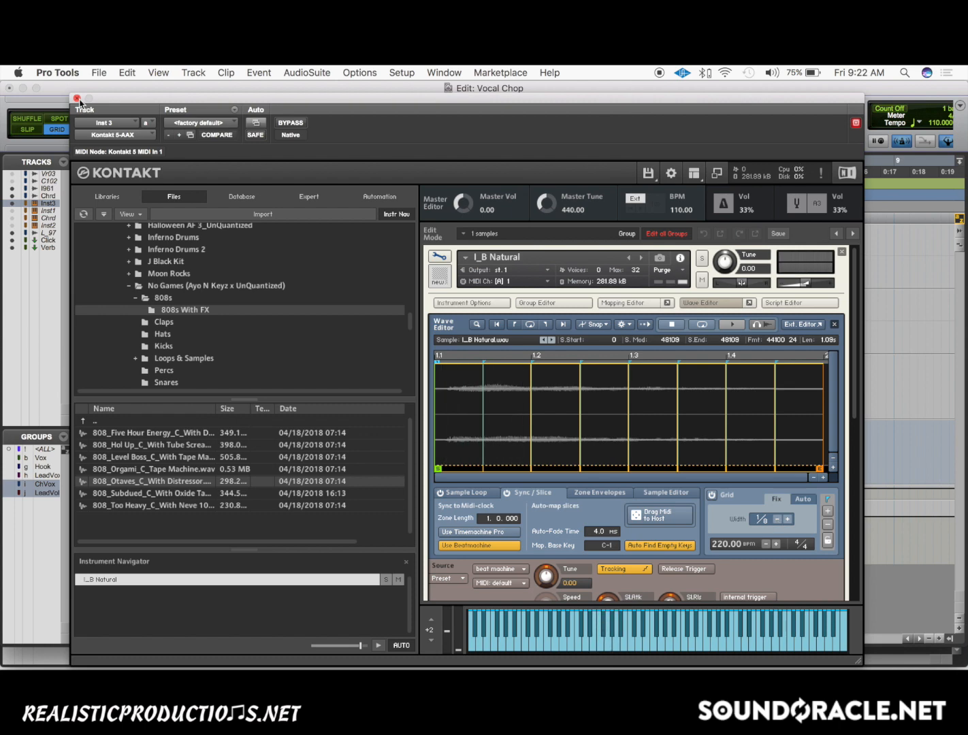
# - Close the Kontakt window and record a MIDI part on the VoxSample track, starting the transport from 4|1|000
pyautogui.click(77, 98)
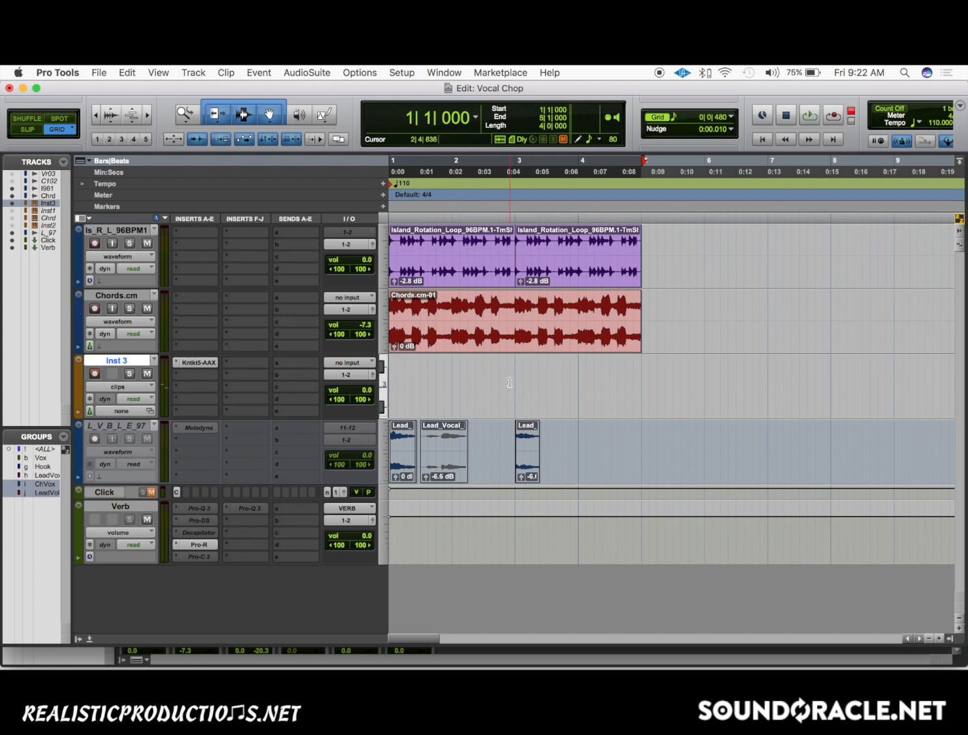
pyautogui.click(517, 350)
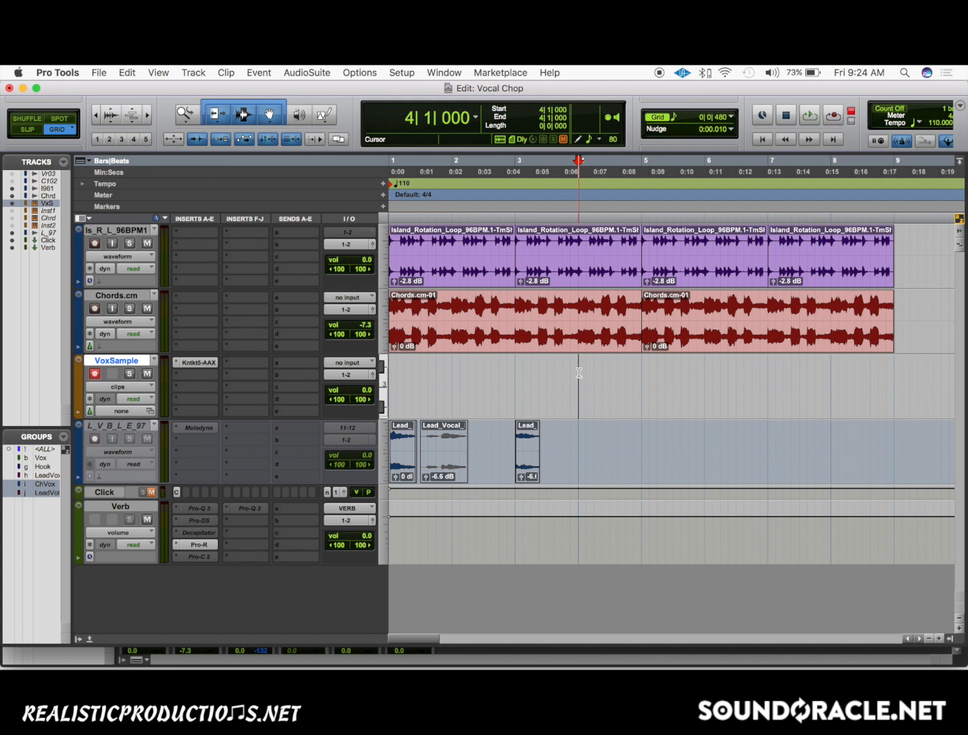
pyautogui.press('super+space')
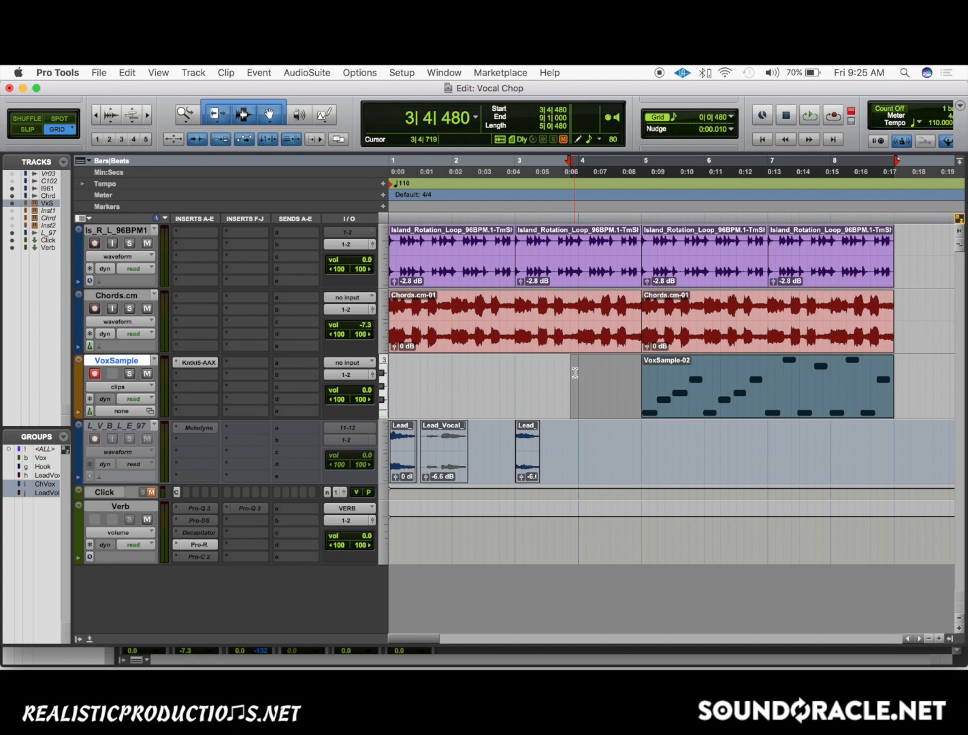
# - Quantize the recorded VoxSample notes to a 1/4 note grid
pyautogui.hotkey('alt', '0')
pyautogui.click(455, 363)
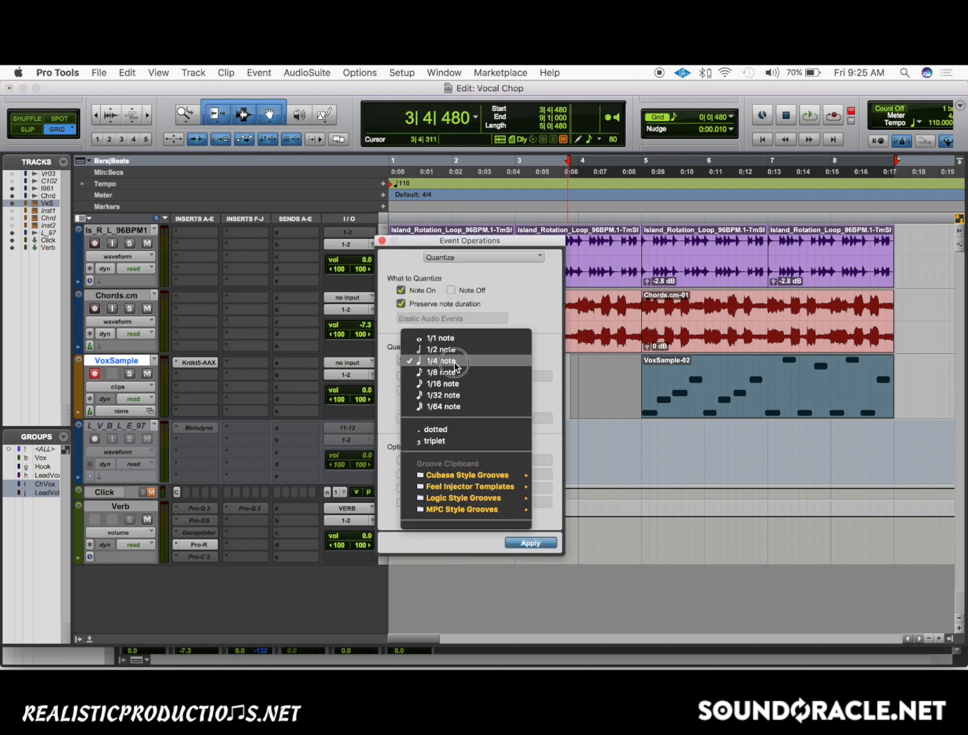
pyautogui.click(455, 363)
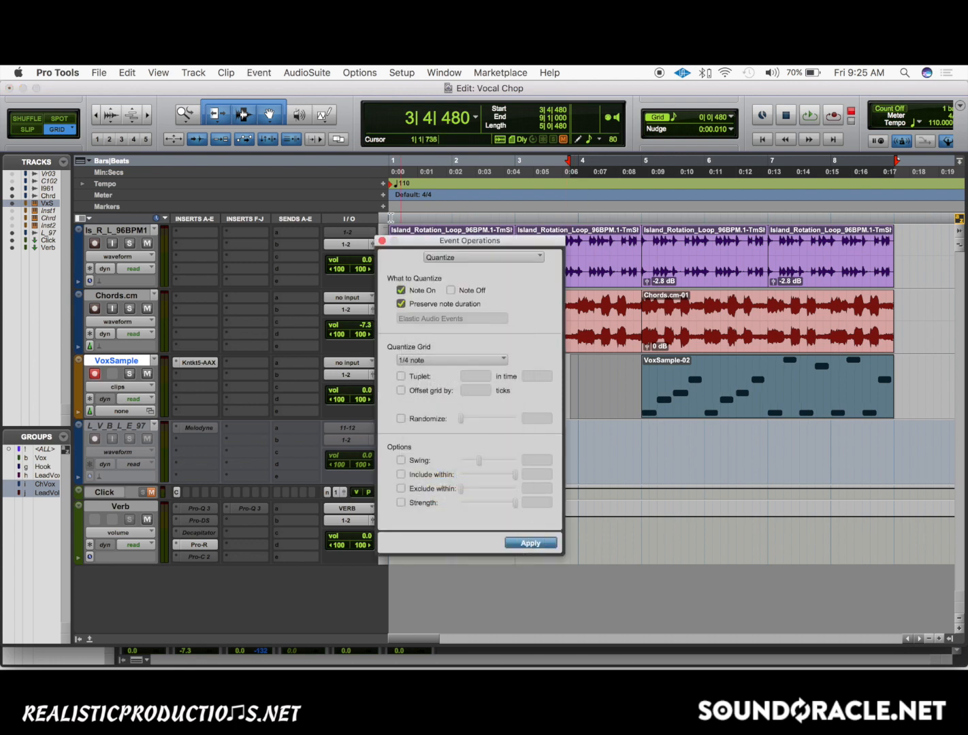
pyautogui.click(381, 241)
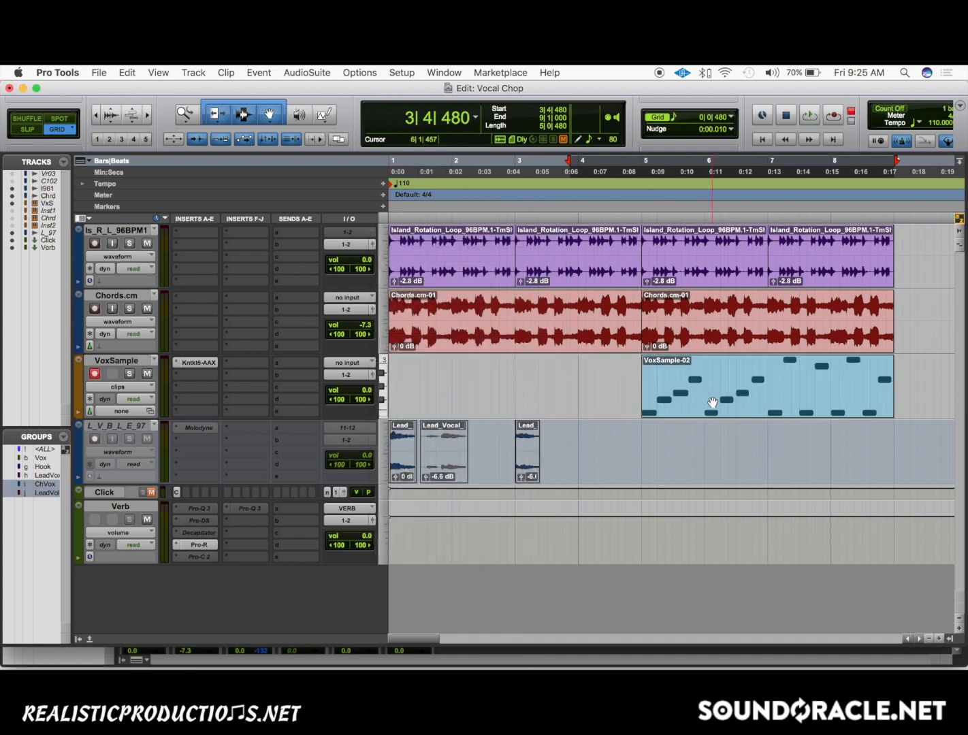
# - Move the VoxSample-02 clip to the session start at 1|1|000
pyautogui.moveTo(713, 403); pyautogui.dragTo(229, 375)
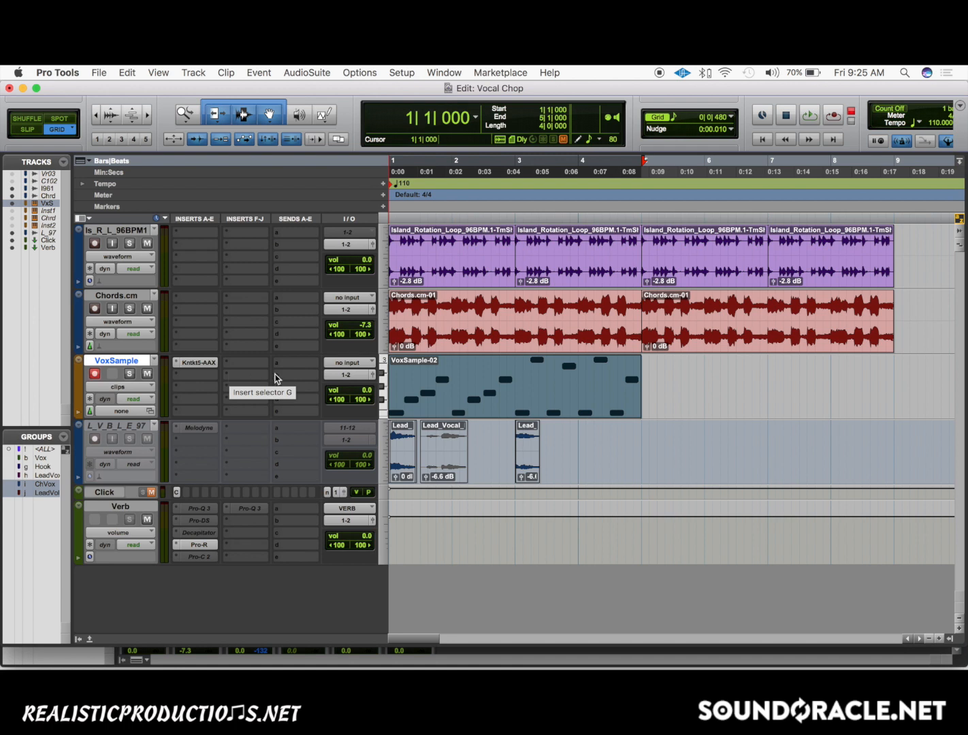
pyautogui.click(419, 376)
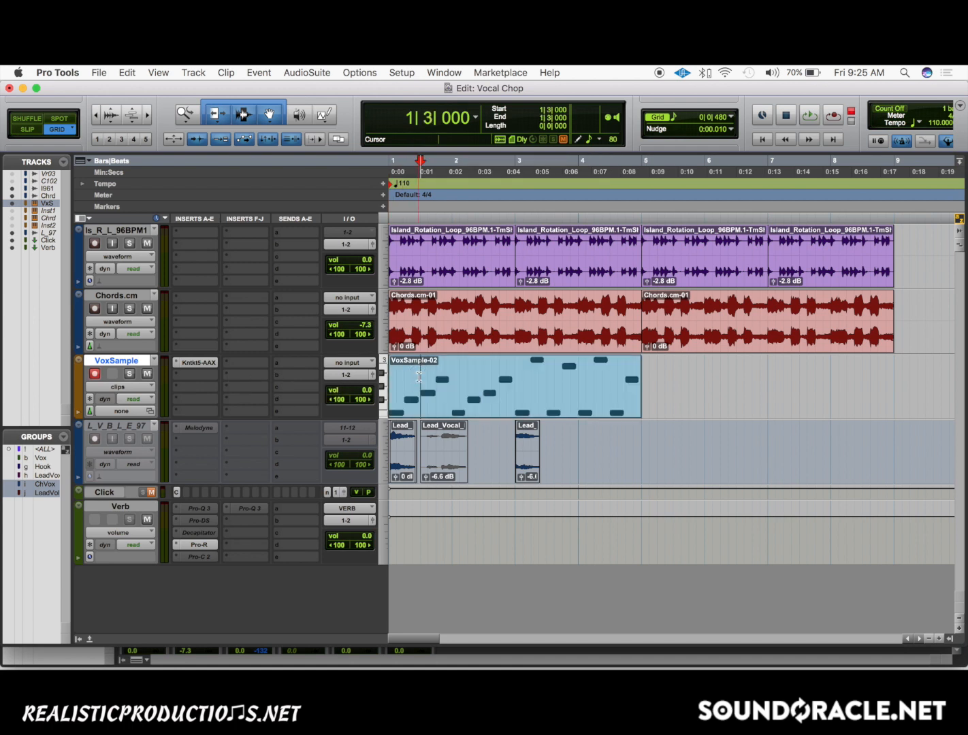
pyautogui.press('t')
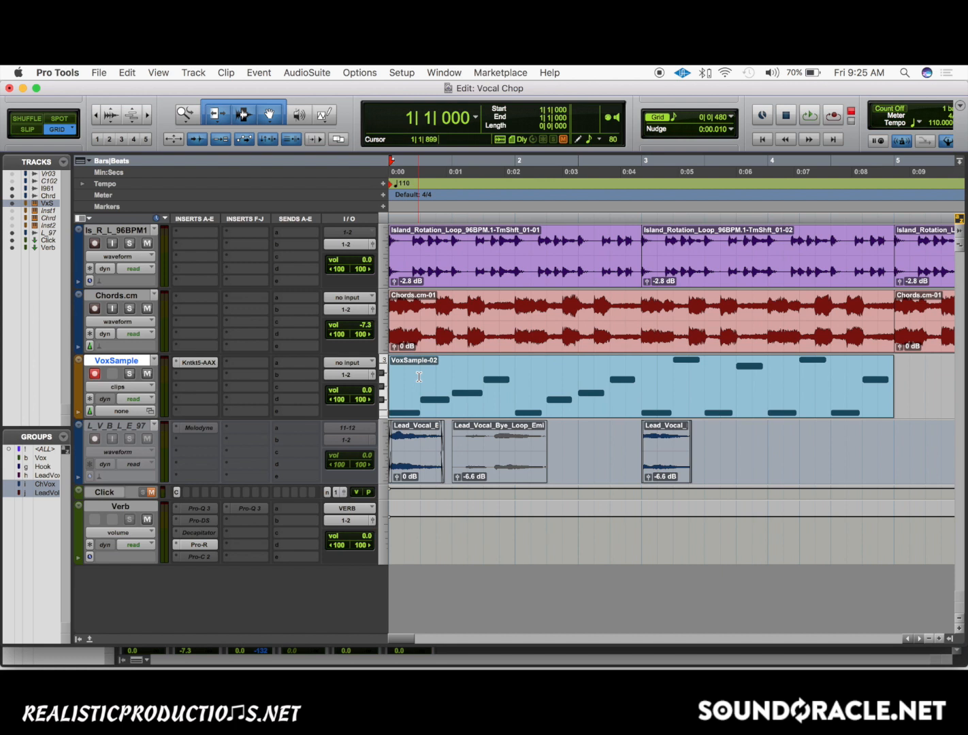
# - Show a controller lane beneath the VoxSample track and set it to display pitch bend
pyautogui.click(79, 413)
pyautogui.click(119, 431)
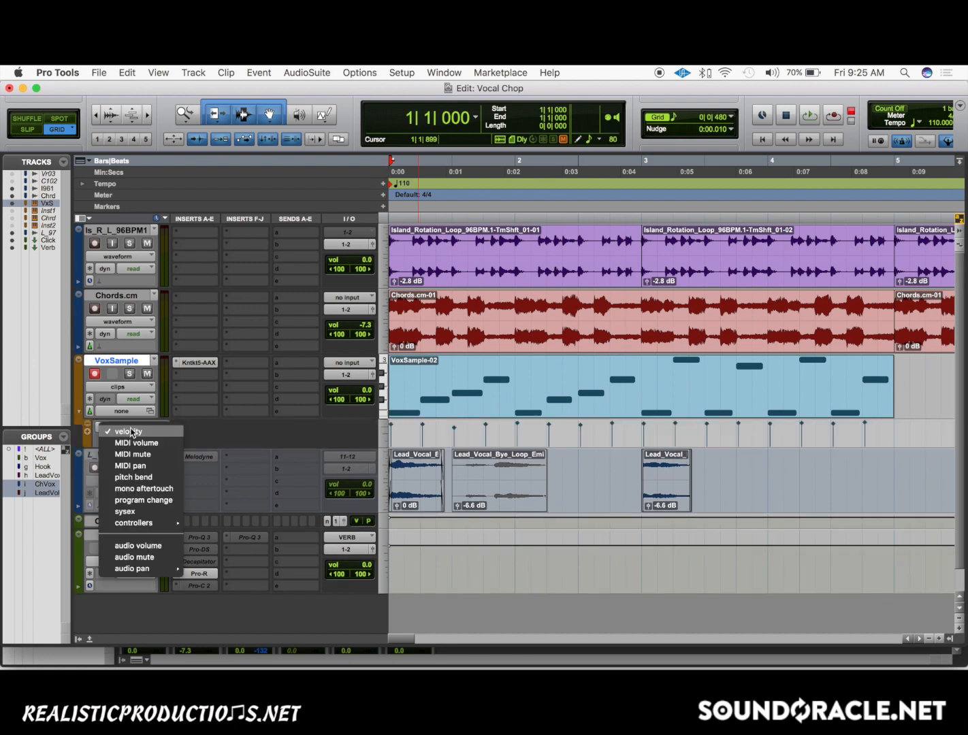
pyautogui.click(145, 477)
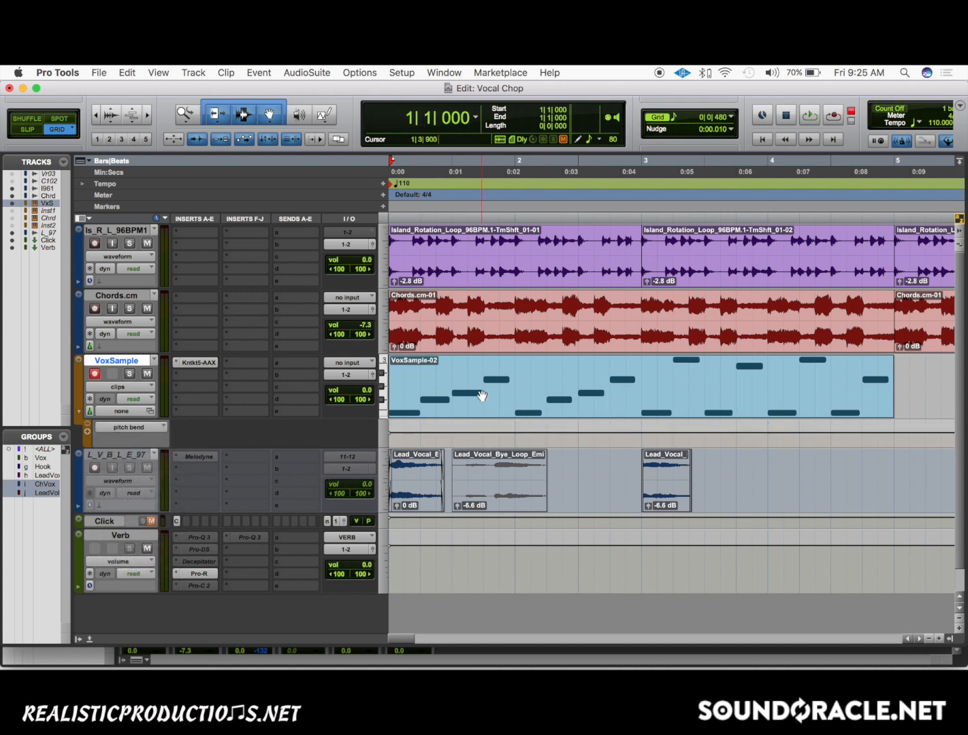
# - Record pitch bend moves over the VoxSample-02 clip in passes from 1|1|000 and 3|1|000
pyautogui.press('super+space')
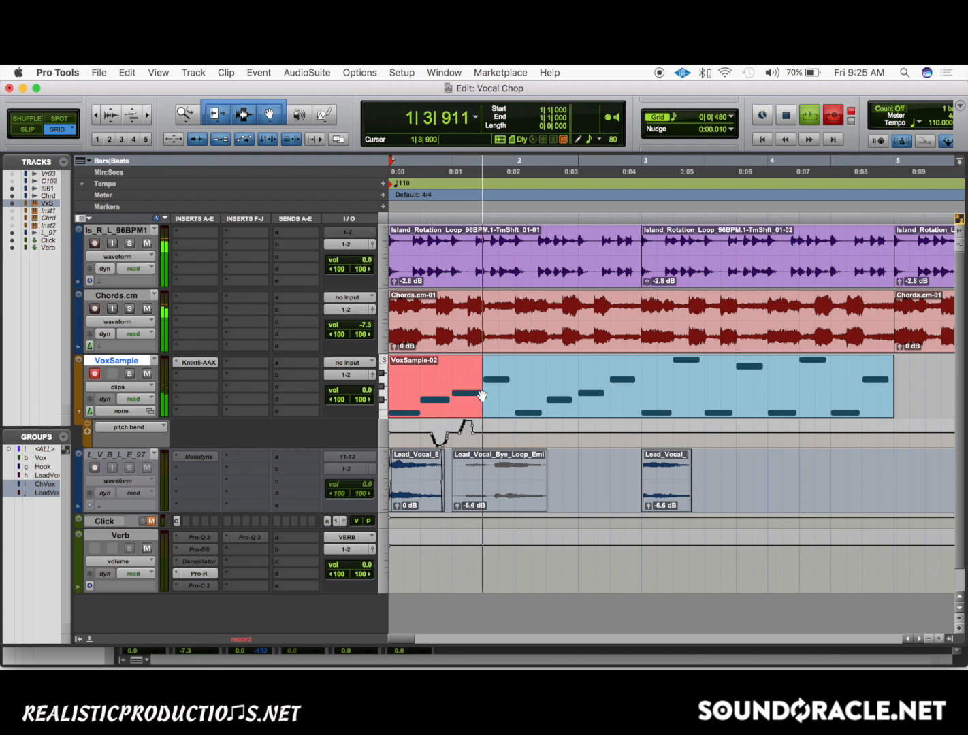
pyautogui.click(478, 377)
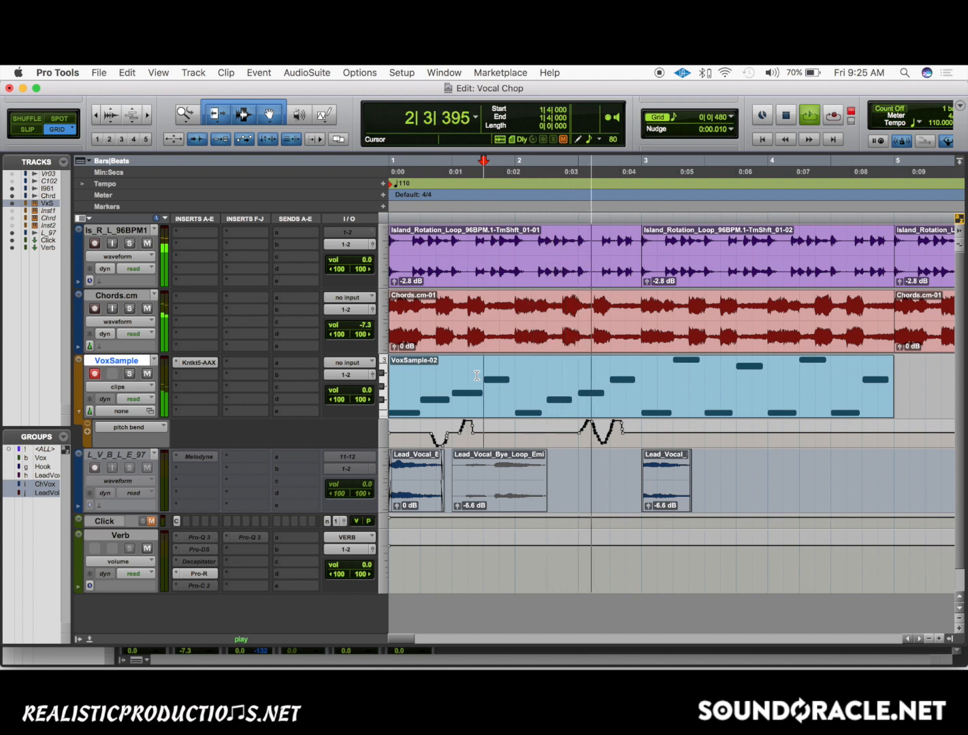
pyautogui.click(641, 373)
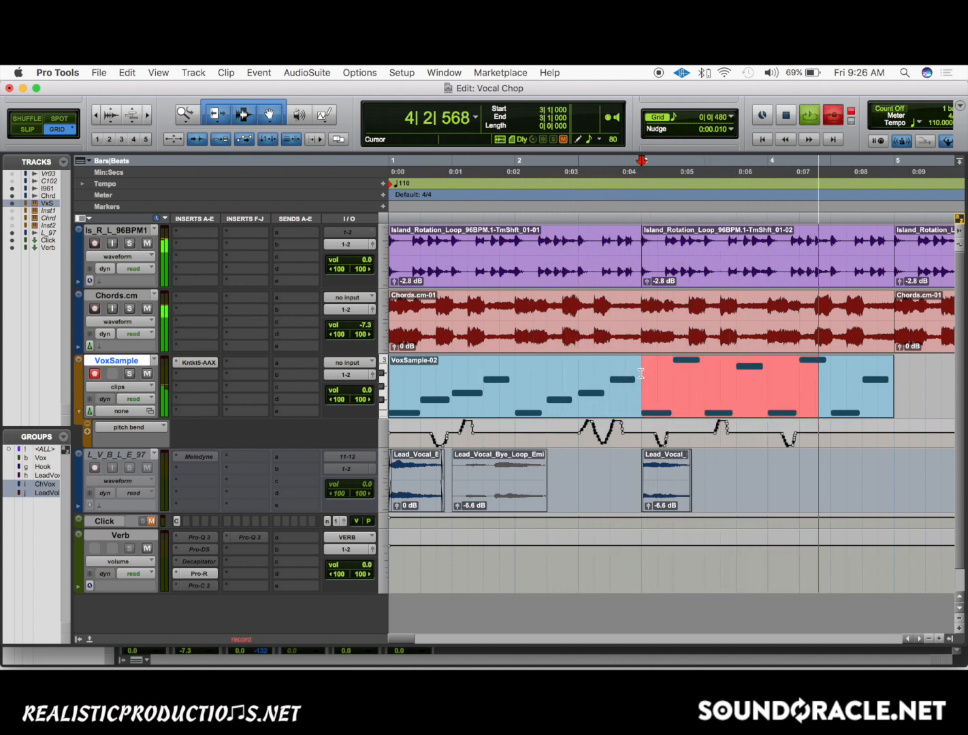
pyautogui.press('space')
# - Play the VoxSample part with the beat from 1|1|000, stop playback, and solo the VoxSample track
pyautogui.press('Return')
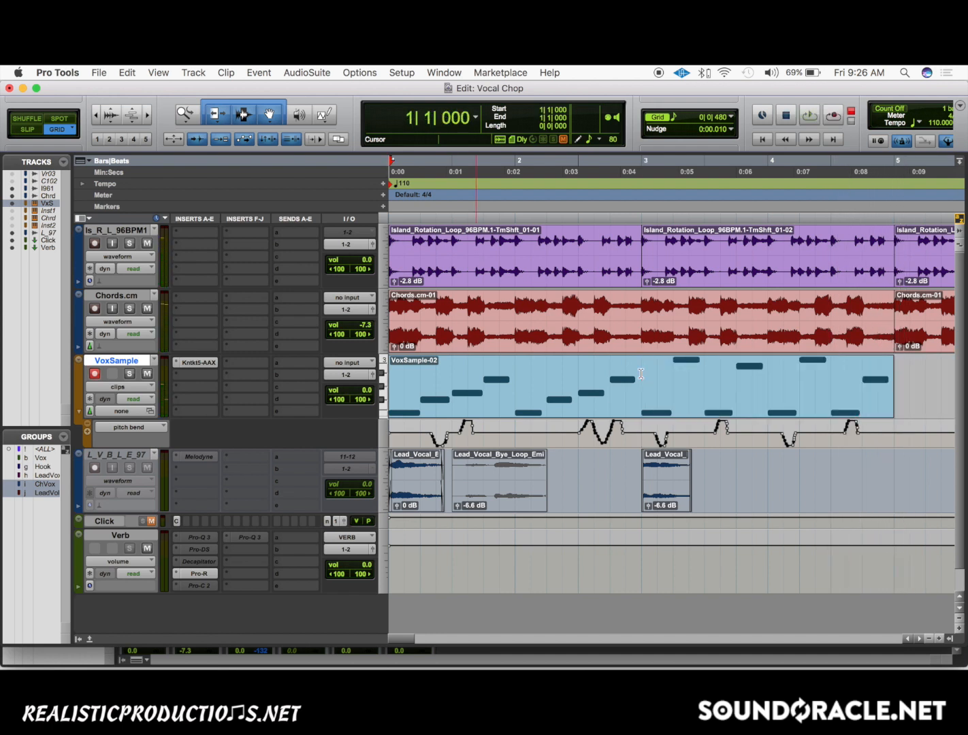
pyautogui.press('space')
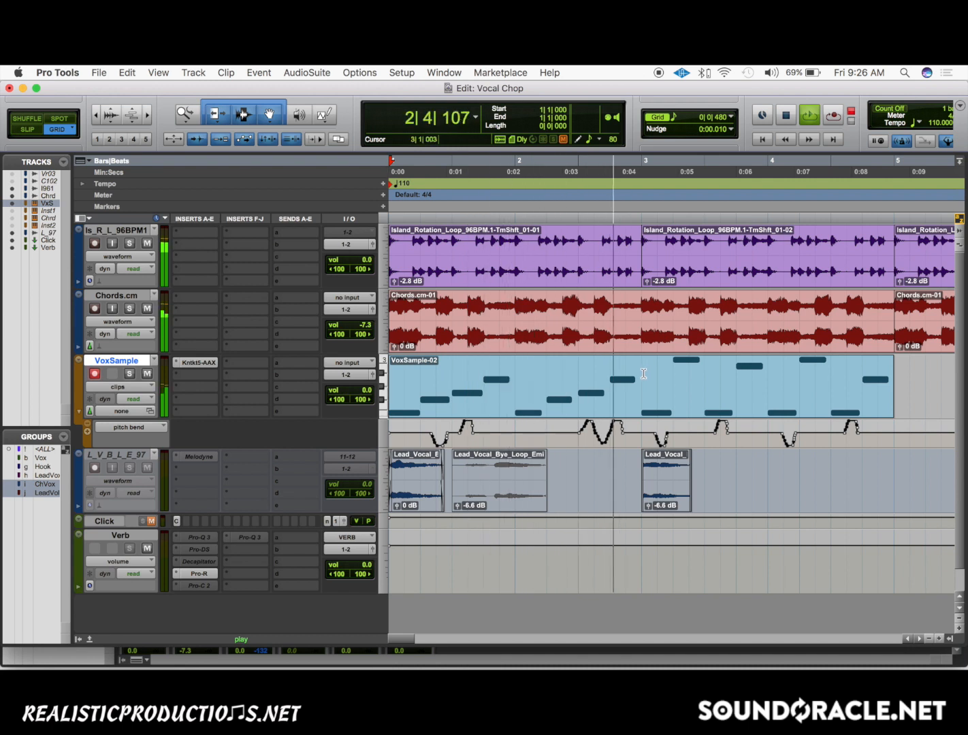
pyautogui.press('space')
pyautogui.click(129, 373)
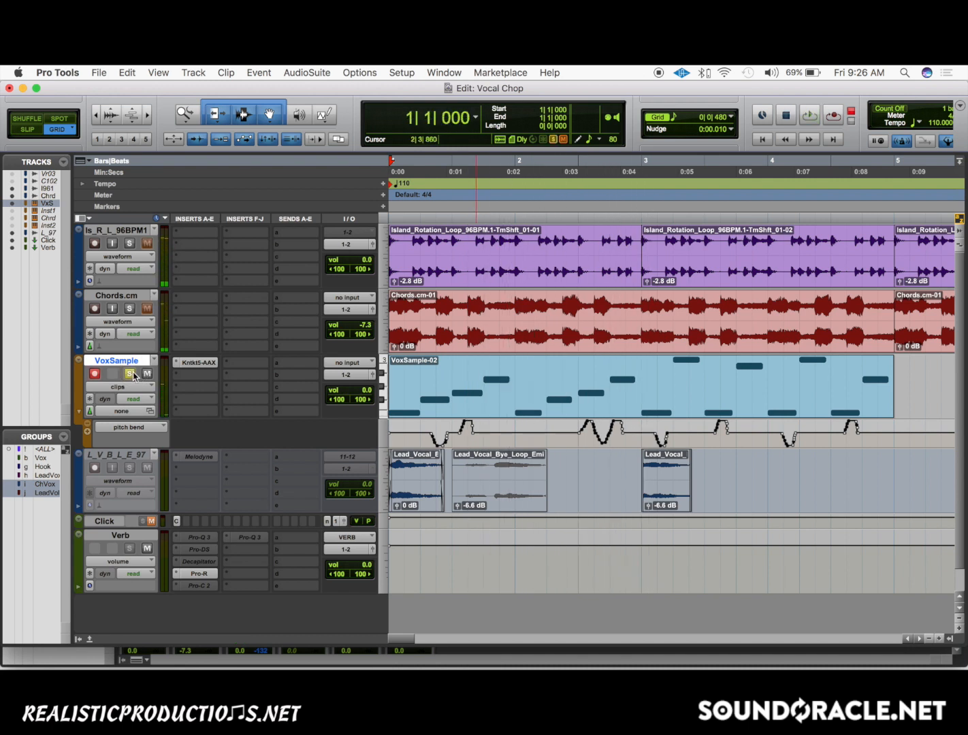
# - Set the grid to 1/16 note and, in the pitch bend lane, raise 1|4|480 to 1|4|720 and lower the sixteenth before it
pyautogui.press('t')
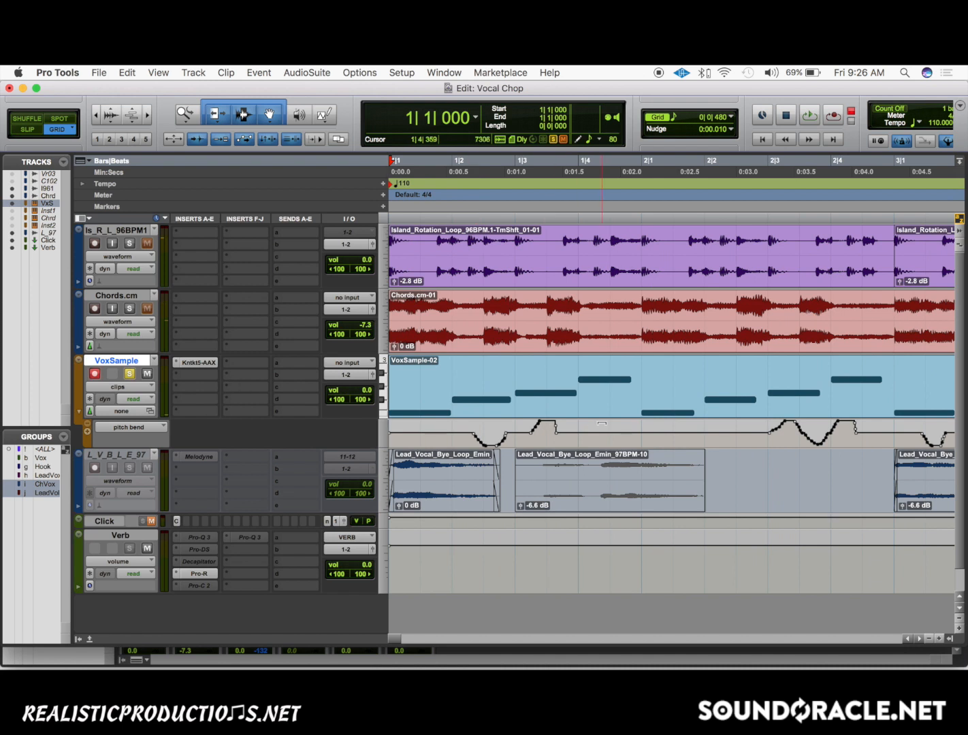
pyautogui.click(673, 123)
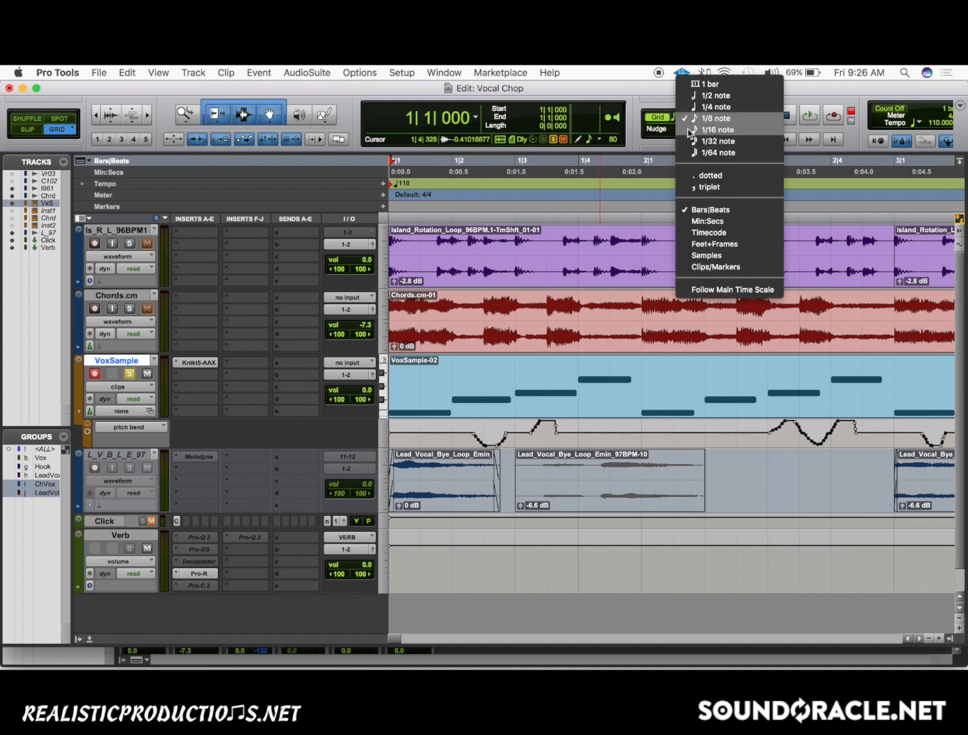
pyautogui.click(713, 130)
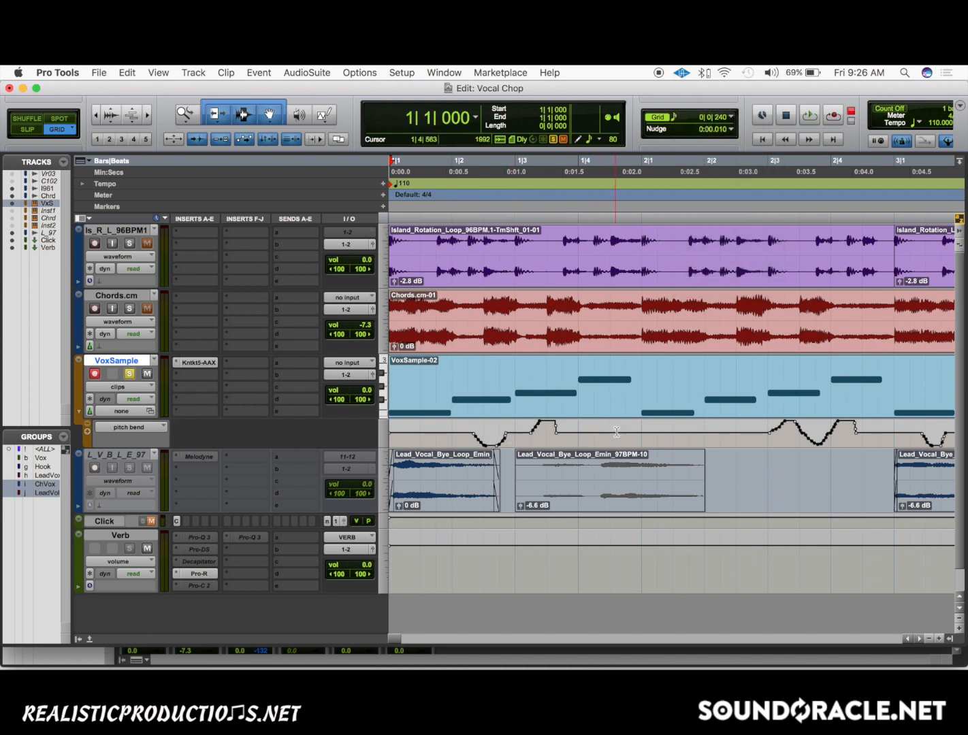
pyautogui.moveTo(616, 431); pyautogui.dragTo(625, 426)
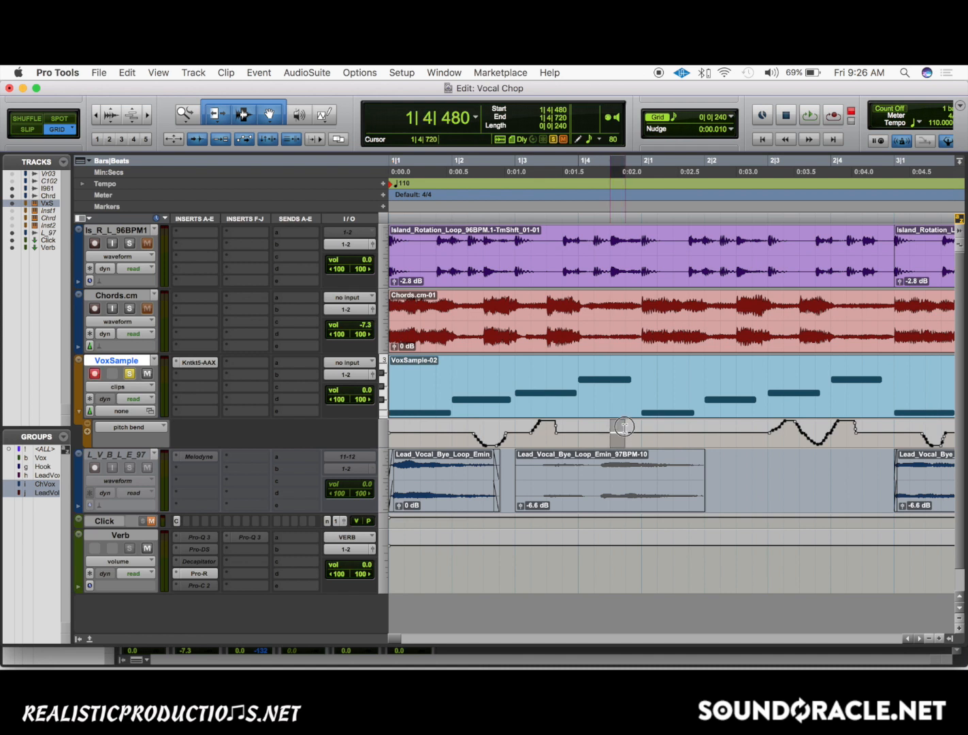
# - Play the soloed VoxSample part from 1|4|000 and again from 1|1|000 to check the new pitch bend steps
pyautogui.click(578, 377)
pyautogui.press('space')
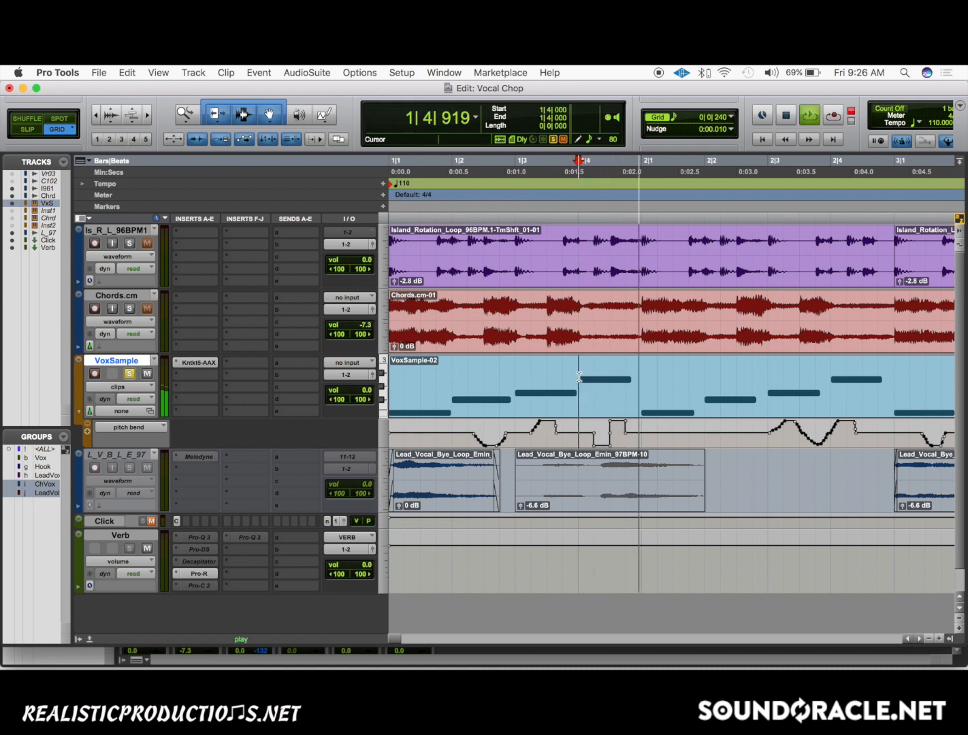
pyautogui.press('space')
pyautogui.press('Return')
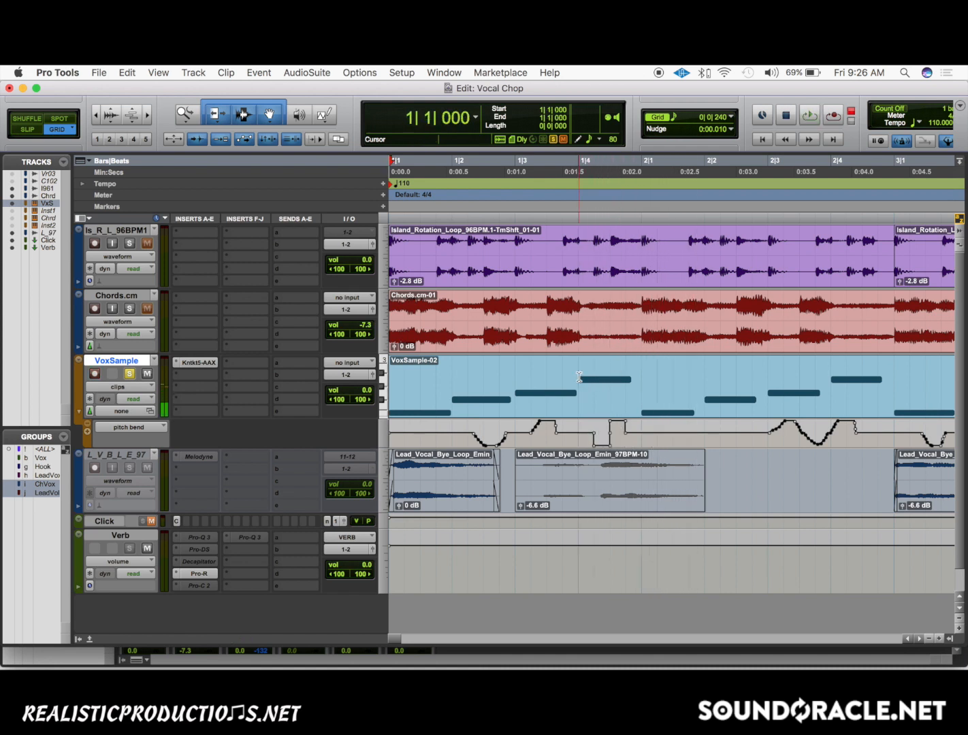
pyautogui.press('space')
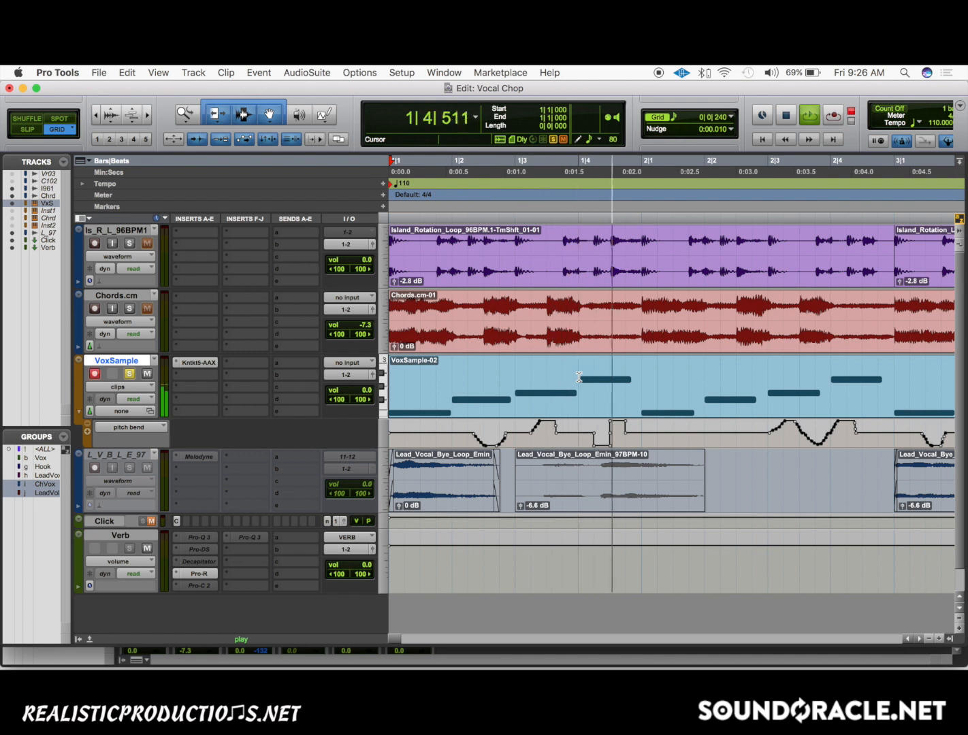
pyautogui.press('space')
# - Lower the pitch bend from 2|2|240 to 2|2|480, play the part from 1|1|000, and unsolo the VoxSample track
pyautogui.moveTo(722, 431); pyautogui.dragTo(734, 431)
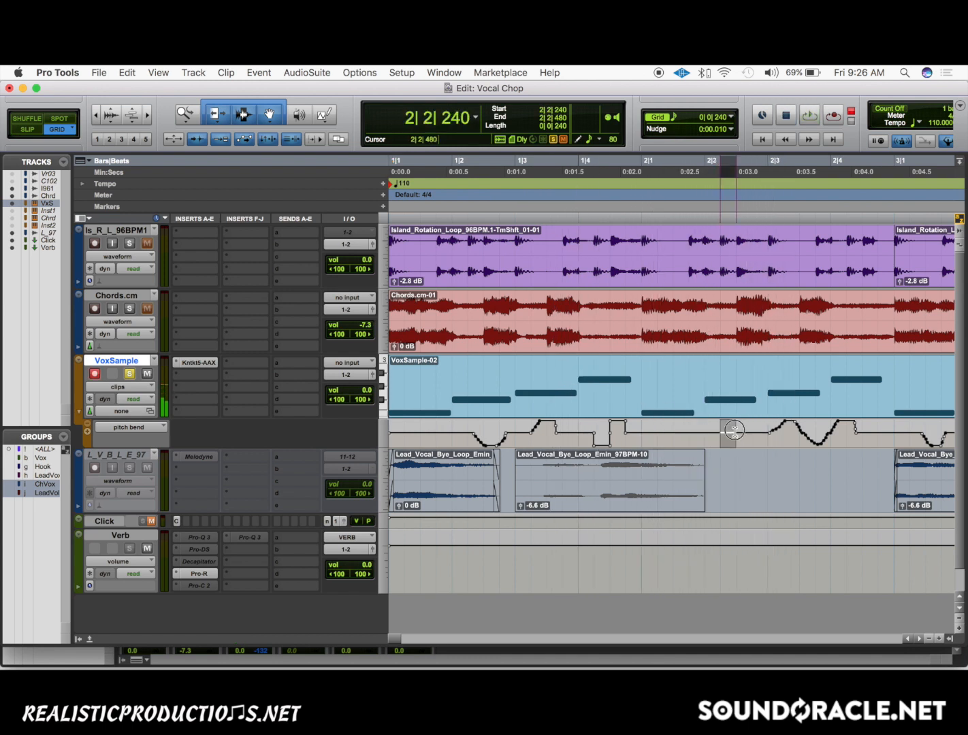
pyautogui.press('Return')
pyautogui.press('space')
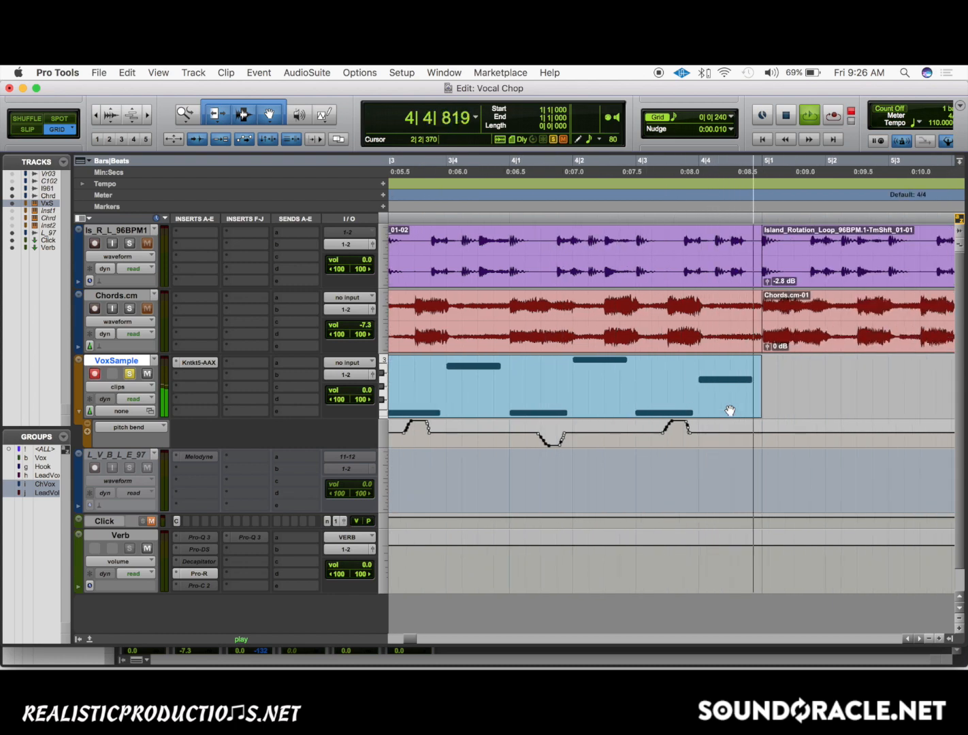
pyautogui.press('space')
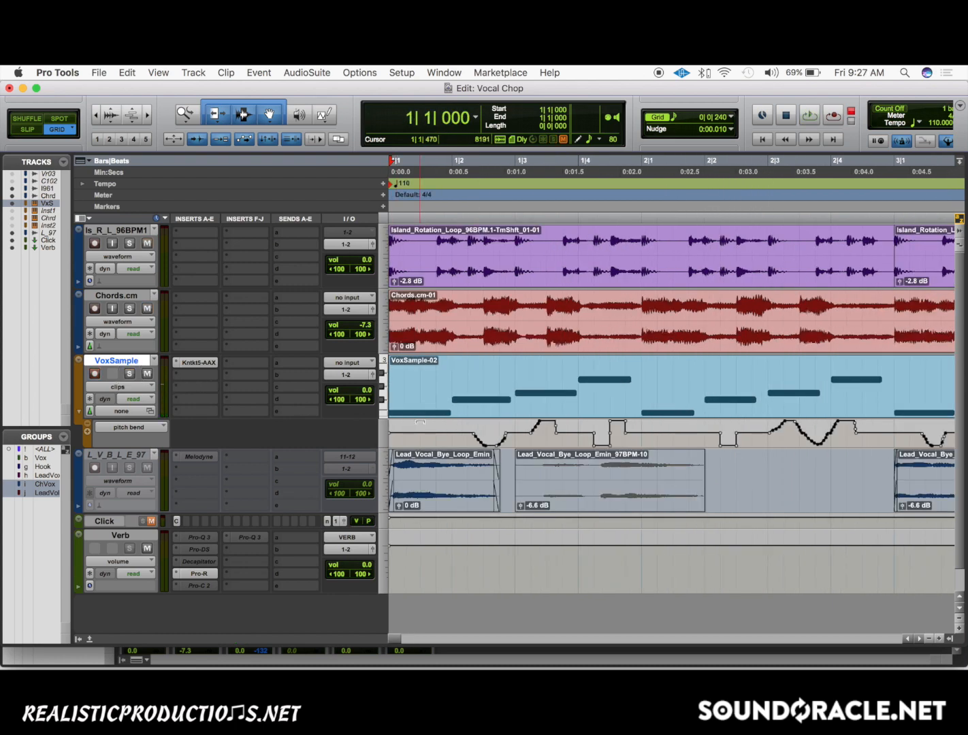
# - Record two extra short notes into VoxSample-02 from 1|1|000 and align them to 1|4|240 and 2|4|240 in the MIDI editor
pyautogui.press('r')
pyautogui.press('r')
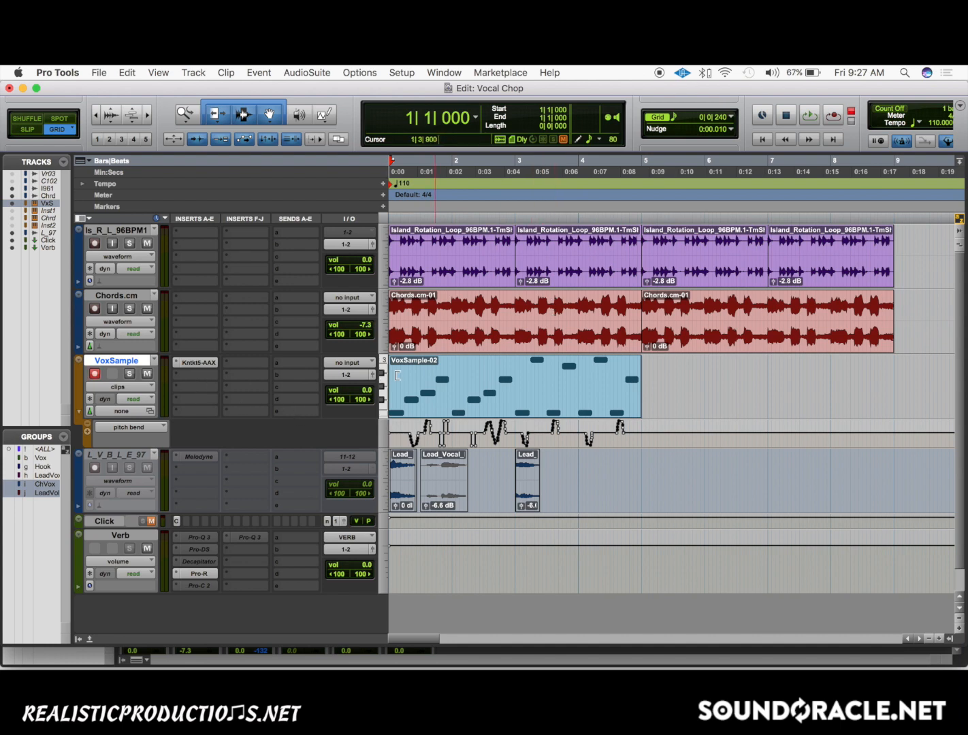
pyautogui.press('t')
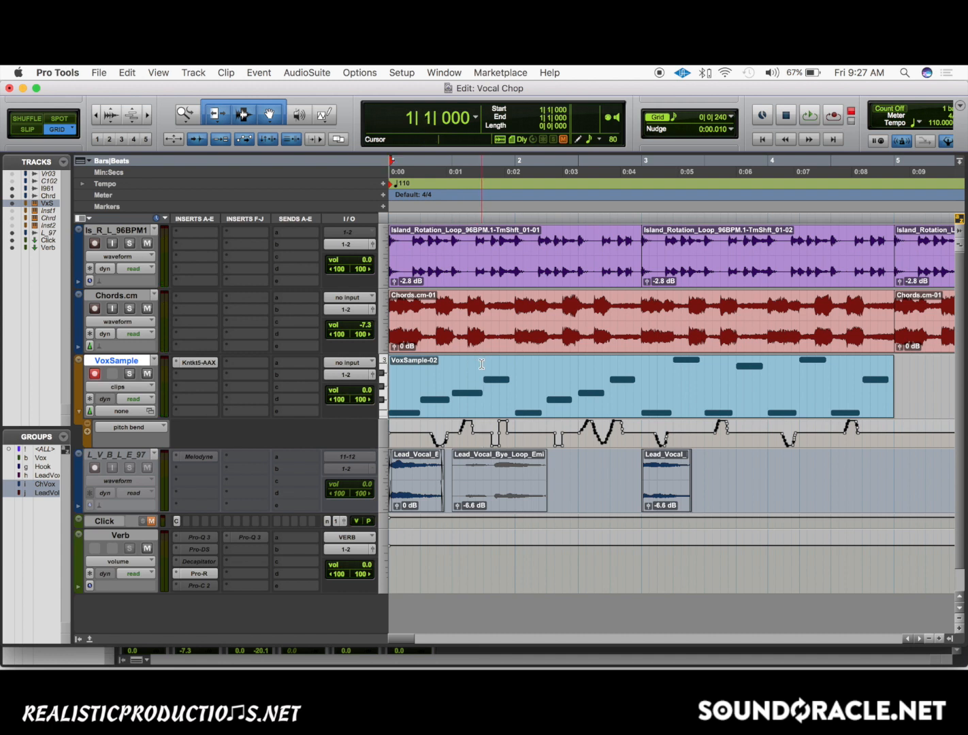
pyautogui.press('super+space')
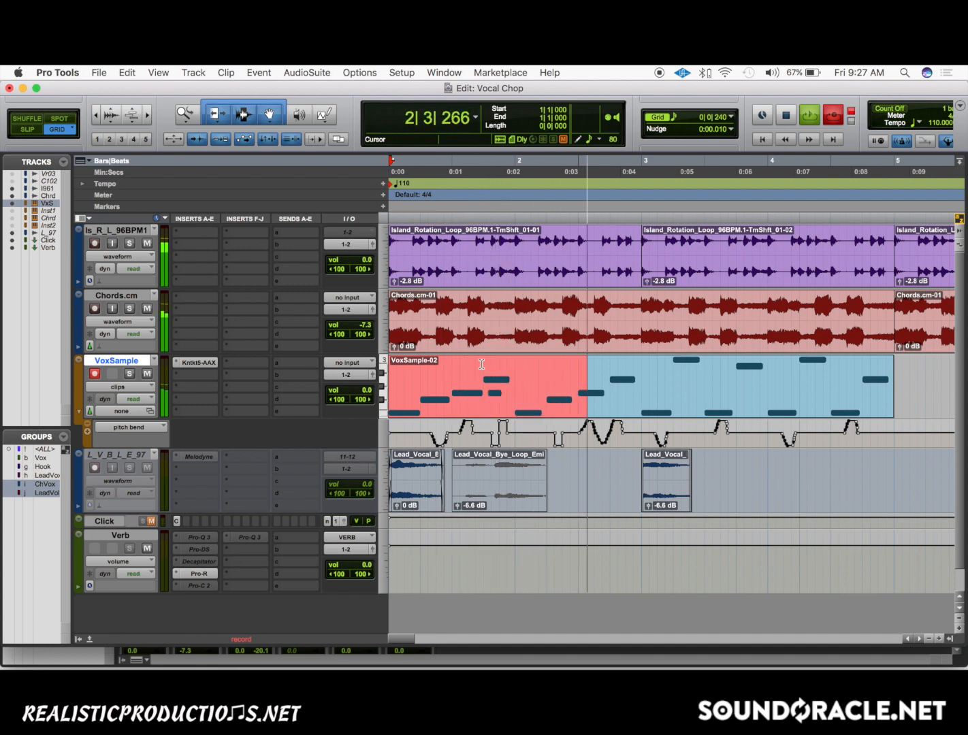
pyautogui.press('space')
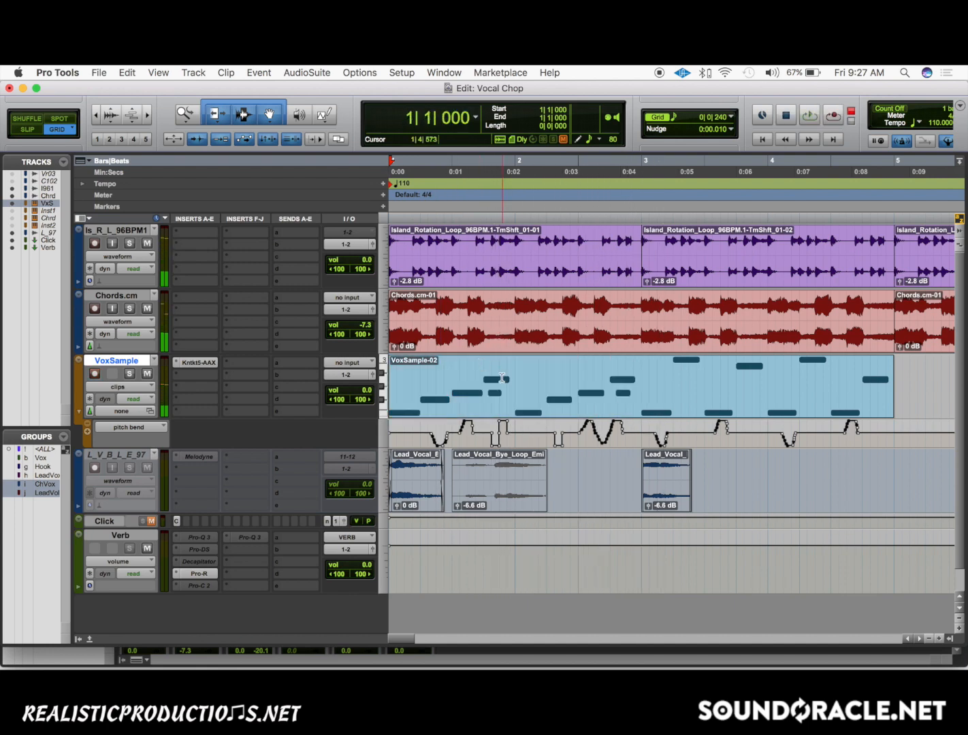
pyautogui.doubleClick(502, 378)
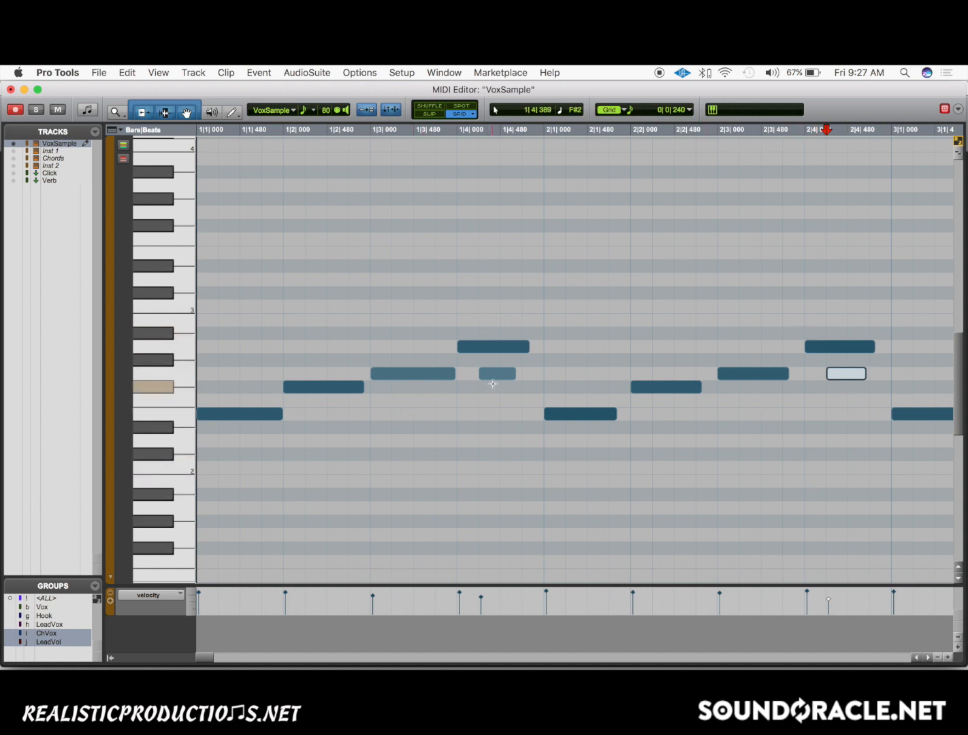
pyautogui.press('space')
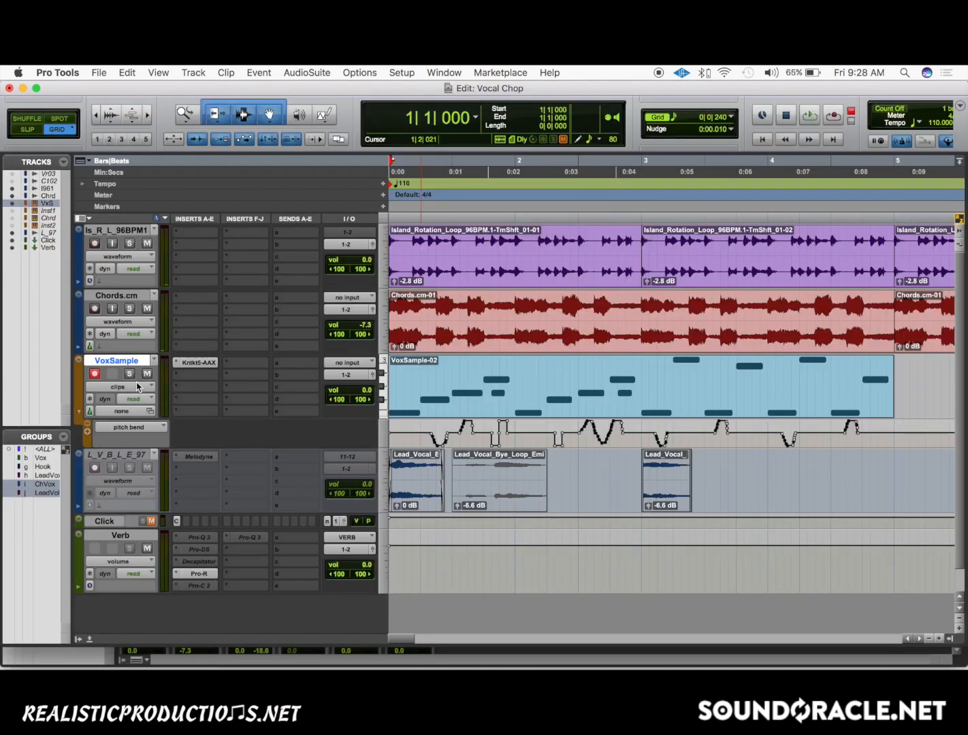
# - Insert FabFilter Pro-Q 3 after Kontakt on VoxSample, with a low cut at about 223 Hz and a high cut at about 11 kHz
pyautogui.click(198, 376)
pyautogui.click(197, 396)
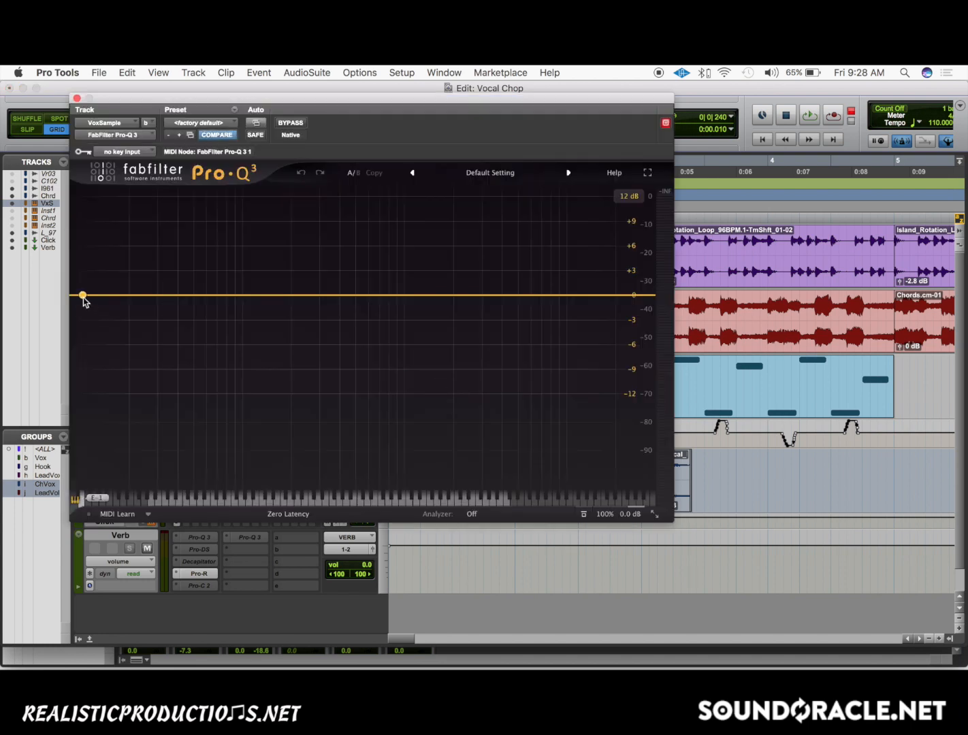
pyautogui.moveTo(83, 300); pyautogui.dragTo(298, 300)
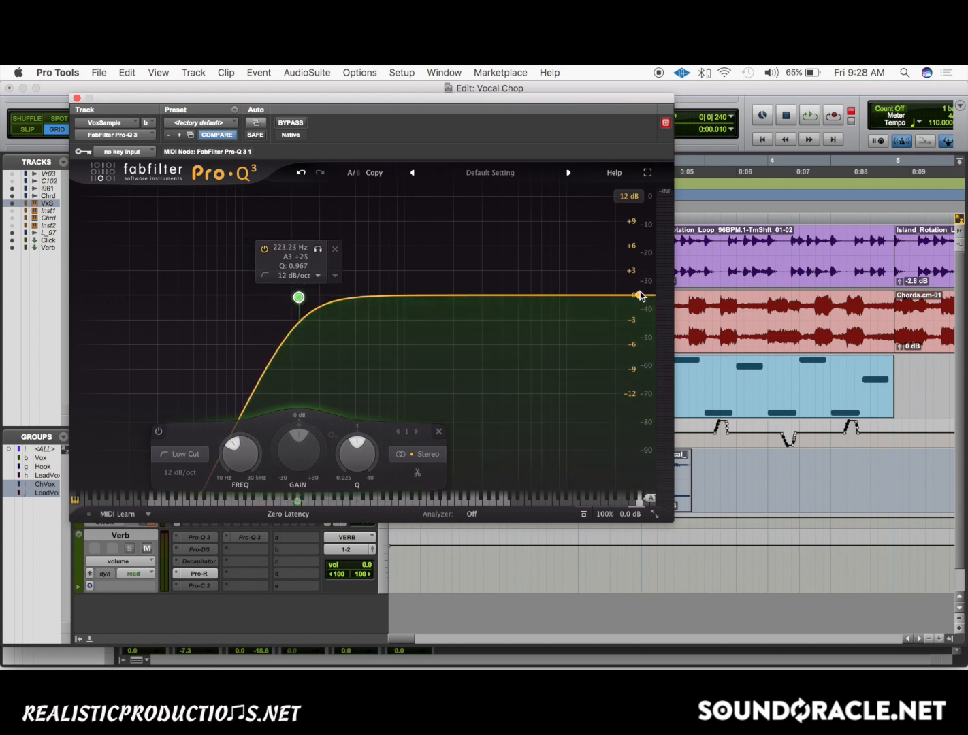
pyautogui.moveTo(641, 297); pyautogui.dragTo(580, 300)
pyautogui.press('space')
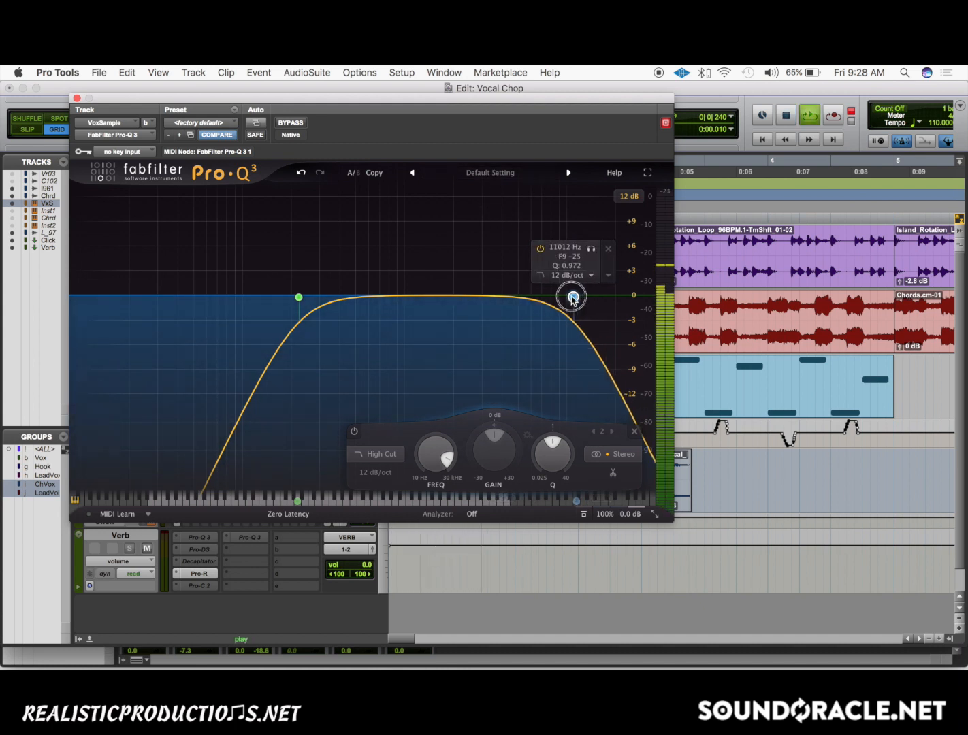
pyautogui.click(290, 124)
pyautogui.moveTo(211, 103); pyautogui.dragTo(461, 125)
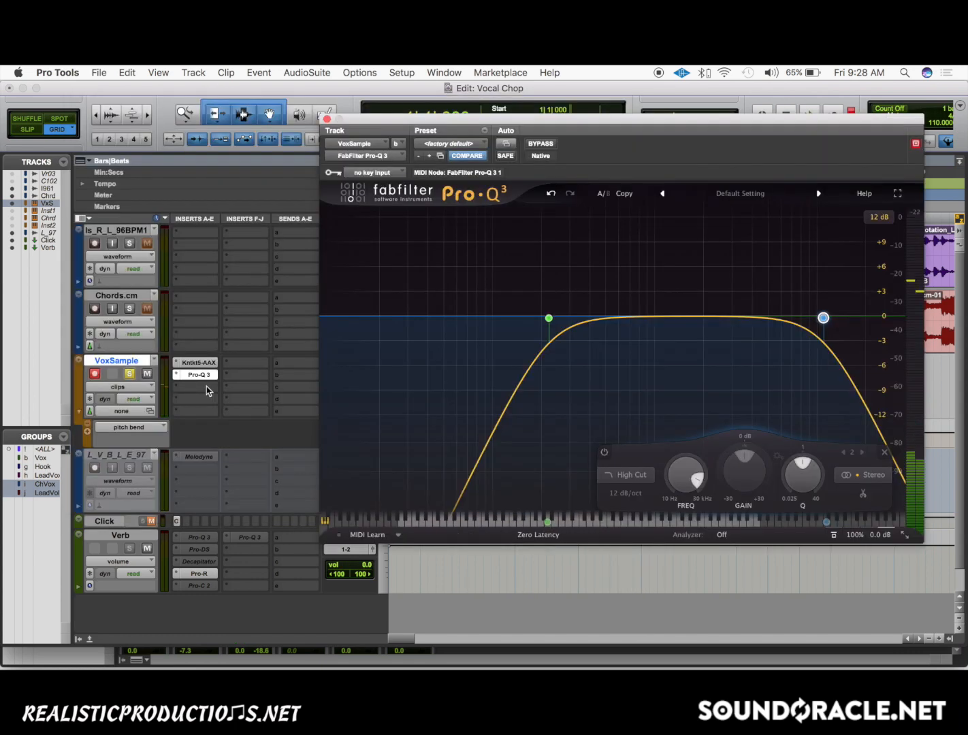
# - Insert FabFilter Pro-C 2 after the EQ, slow the attack and shorten the release slightly, and lower the threshold during playback
pyautogui.click(198, 387)
pyautogui.click(242, 426)
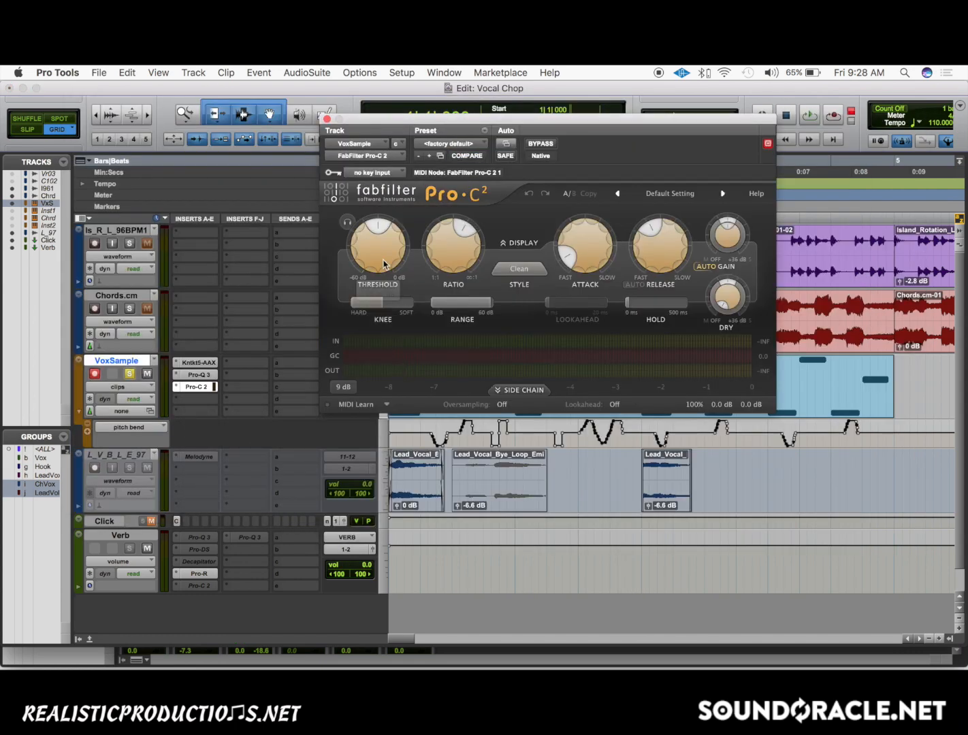
pyautogui.moveTo(382, 263); pyautogui.dragTo(382, 285)
pyautogui.moveTo(581, 271); pyautogui.dragTo(580, 262)
pyautogui.moveTo(666, 251); pyautogui.dragTo(665, 255)
pyautogui.press('space')
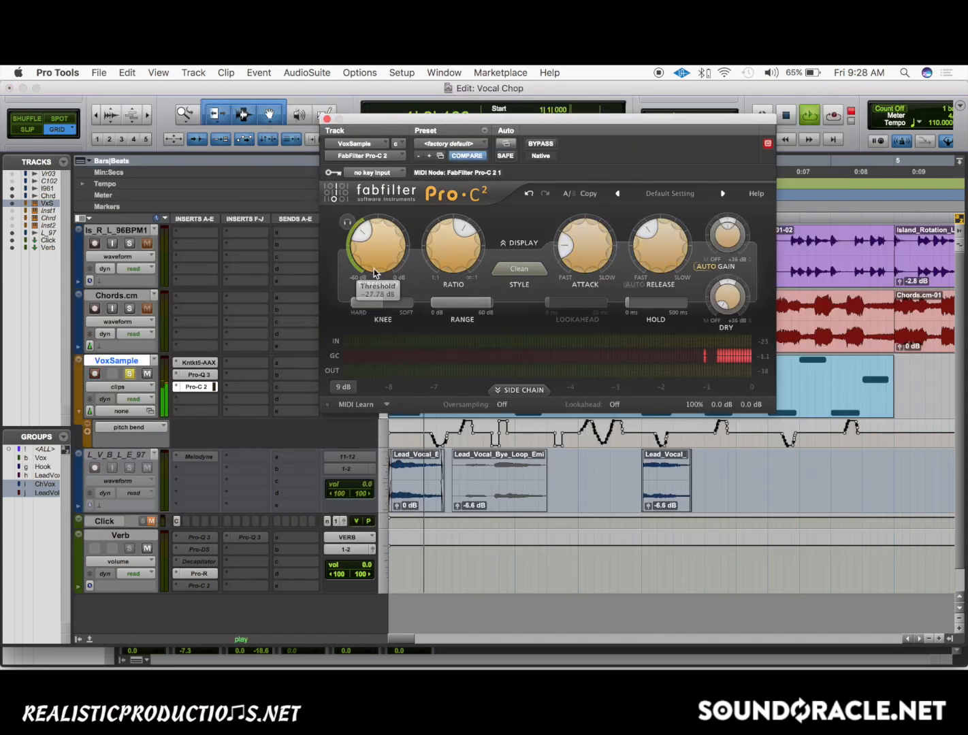
pyautogui.scroll(-5, 374, 273)
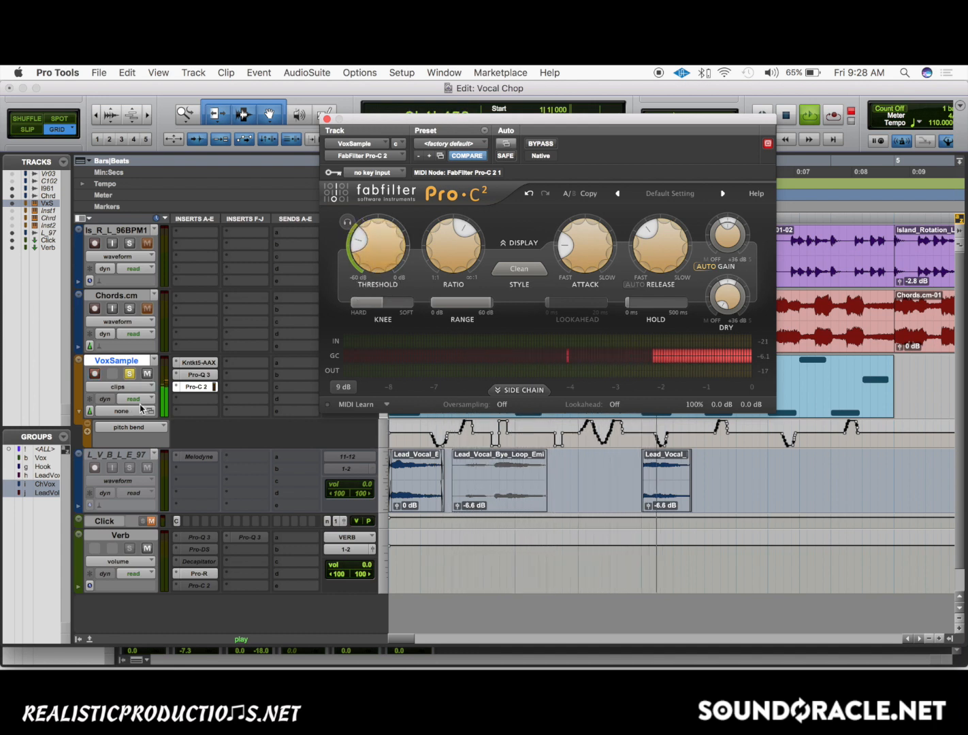
# - Insert FabFilter Saturn after the compressor on VoxSample and set its distortion style to Power Amp
pyautogui.click(197, 402)
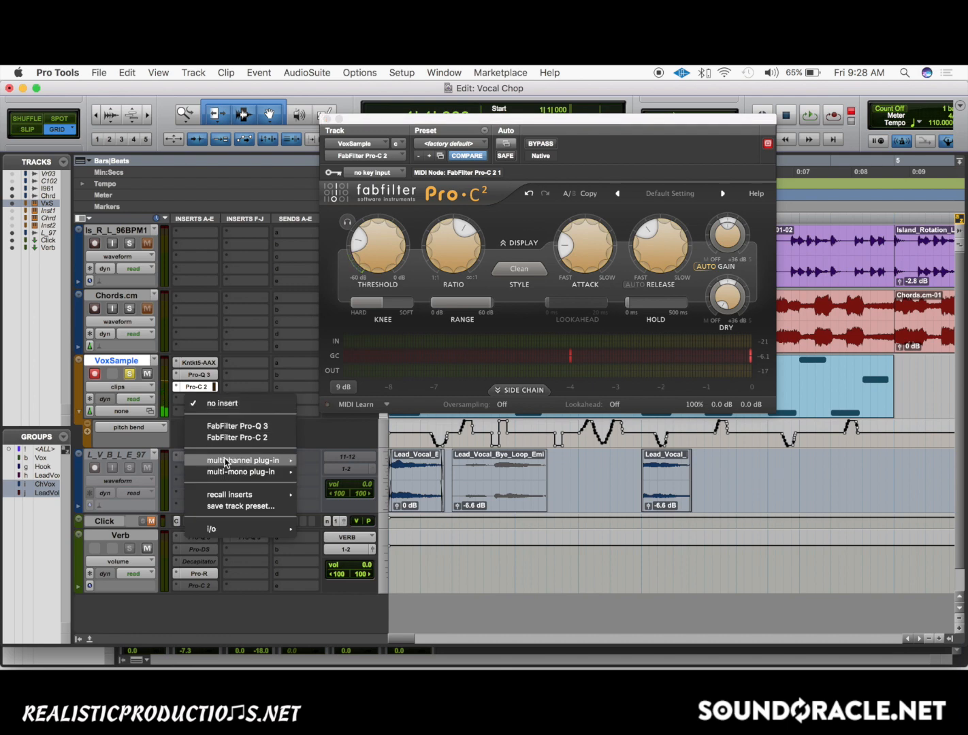
pyautogui.moveTo(228, 461)
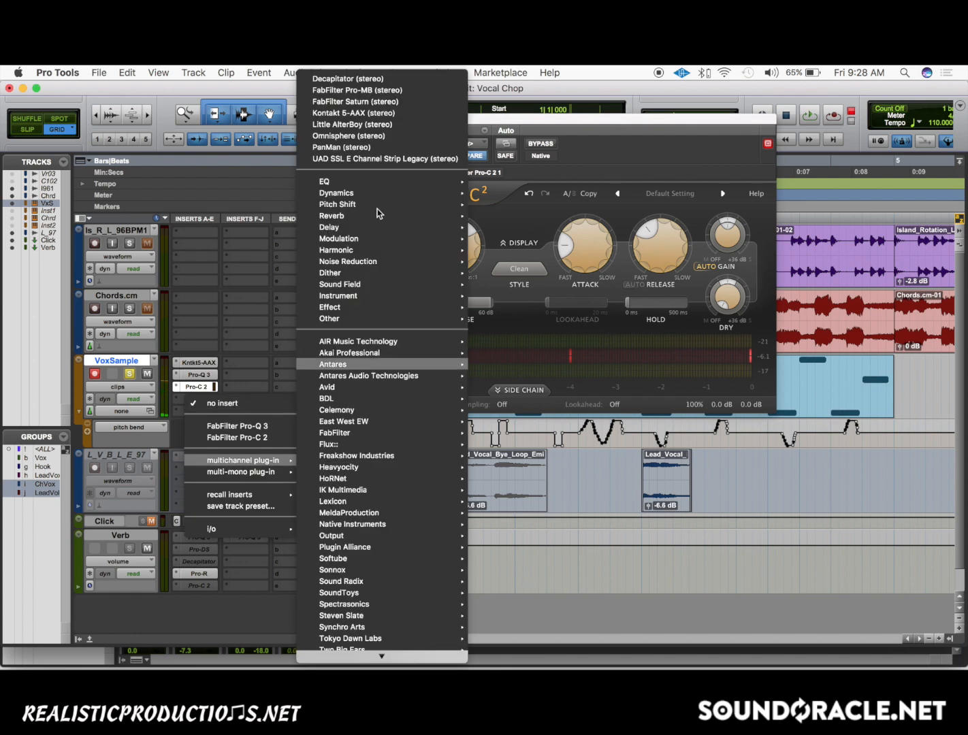
pyautogui.click(353, 102)
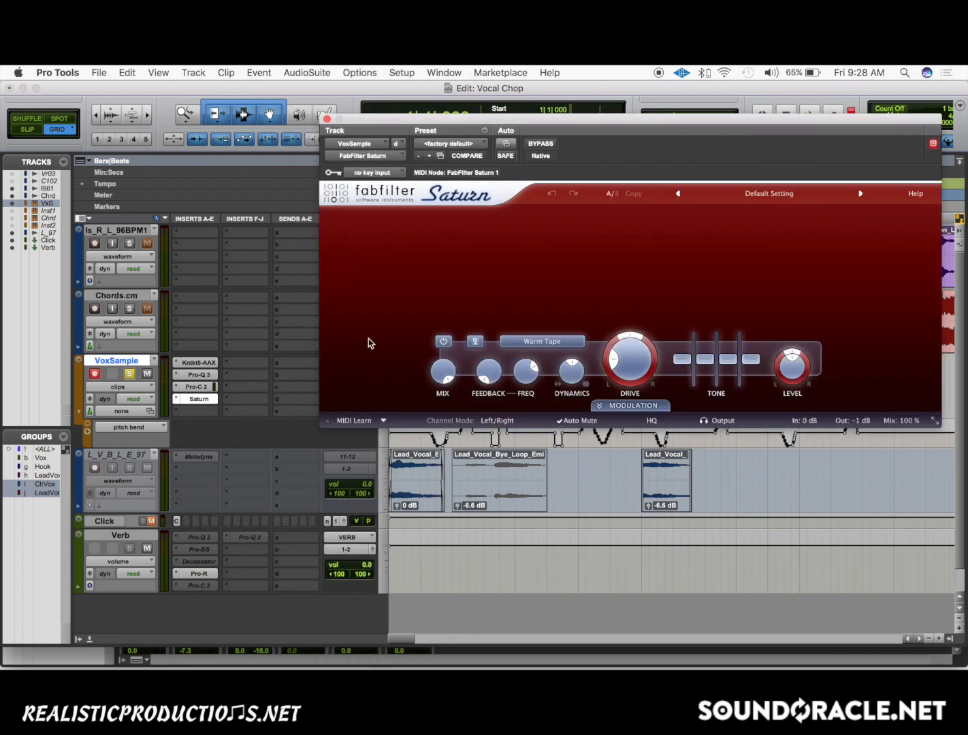
pyautogui.moveTo(671, 127); pyautogui.dragTo(604, 123)
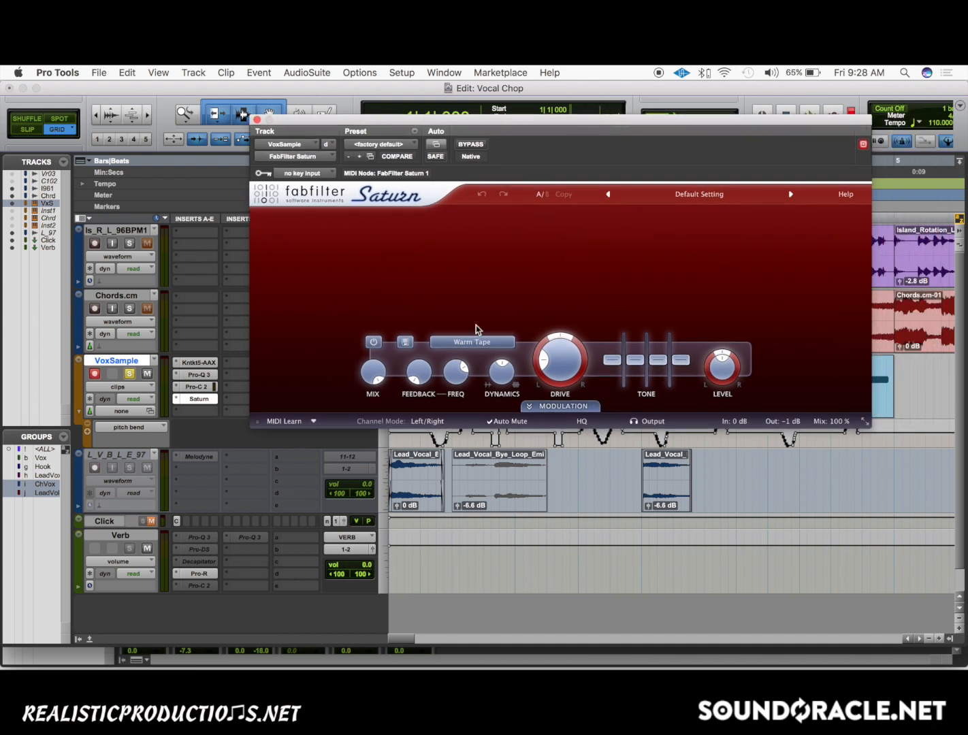
pyautogui.click(473, 342)
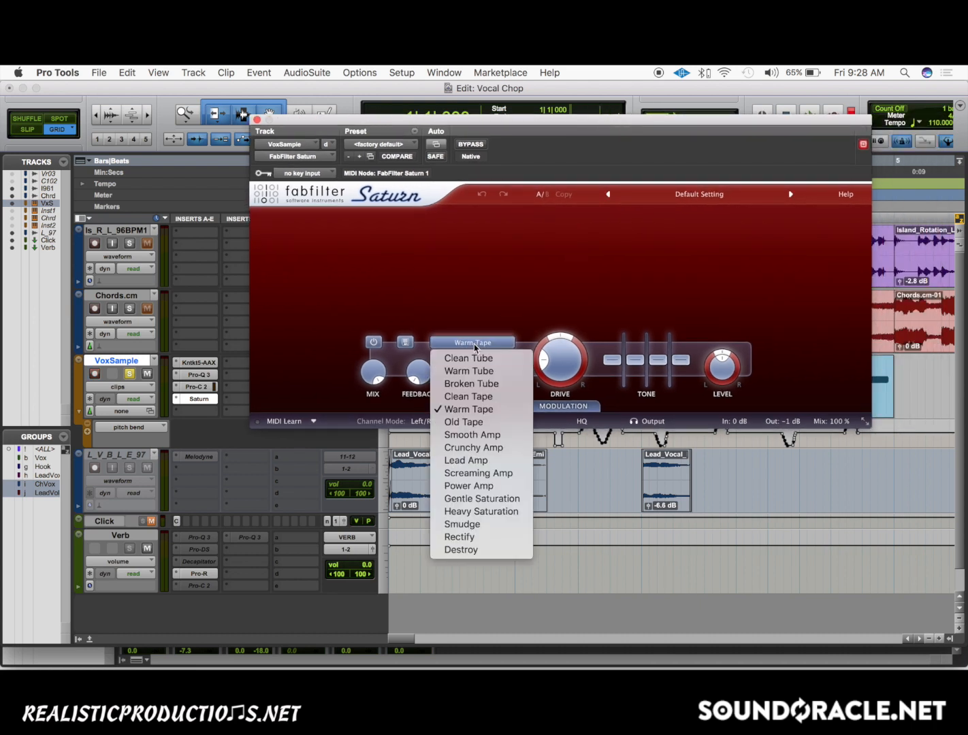
pyautogui.click(492, 485)
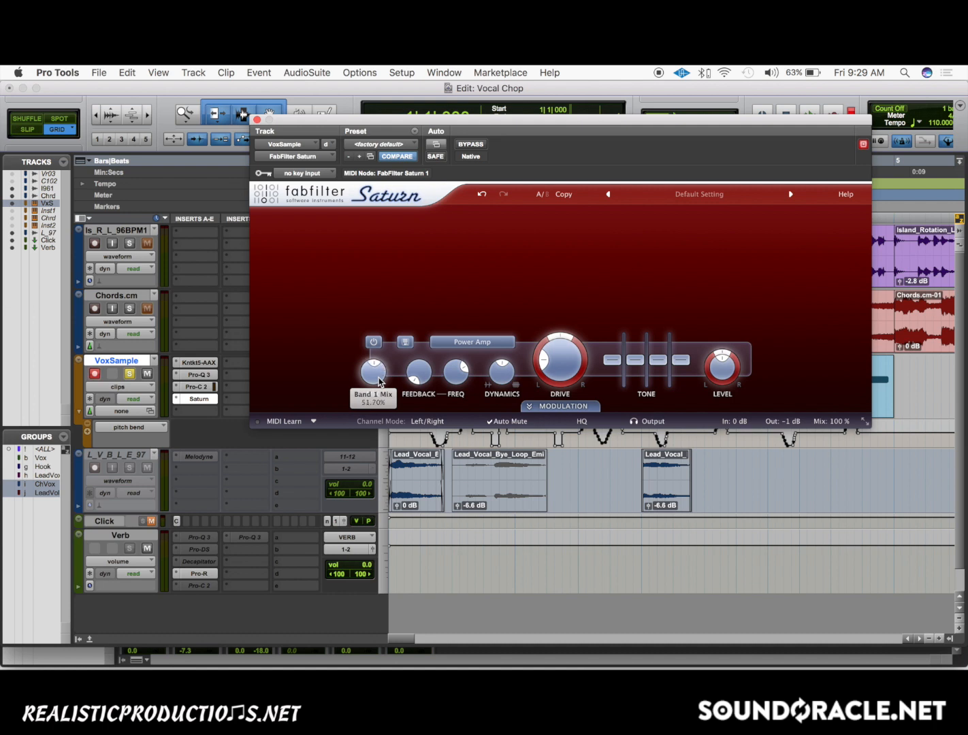
# - Set Saturn's band mix to about 18% and its drive to about 56% during playback, then close the plug-in and stop
pyautogui.press('space')
pyautogui.scroll(-5, 371, 381)
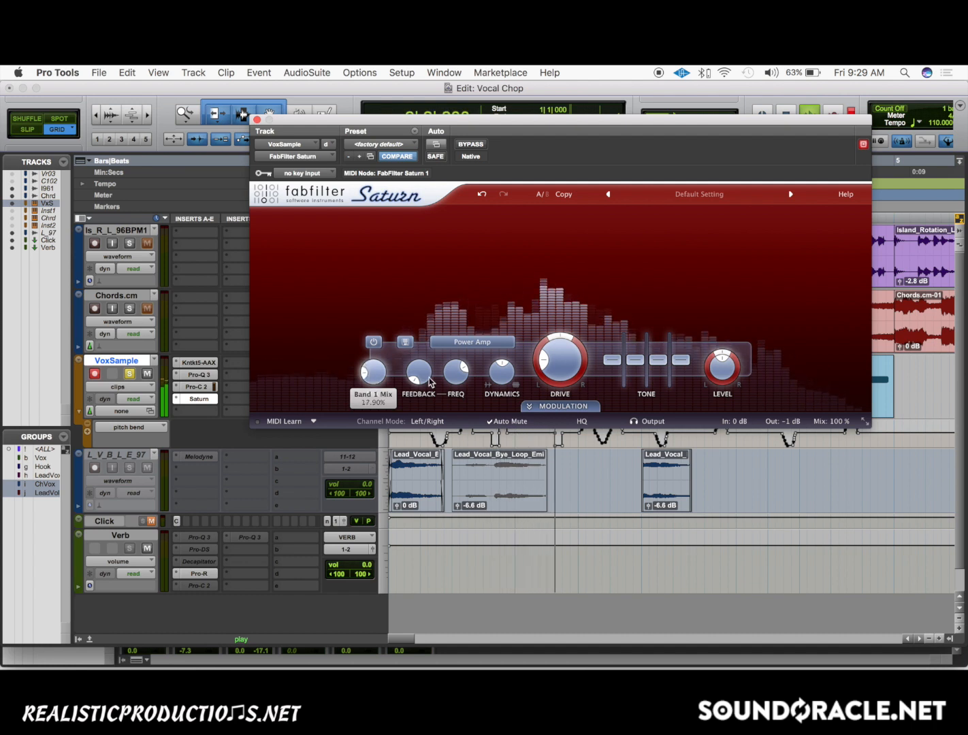
pyautogui.scroll(1, 553, 363)
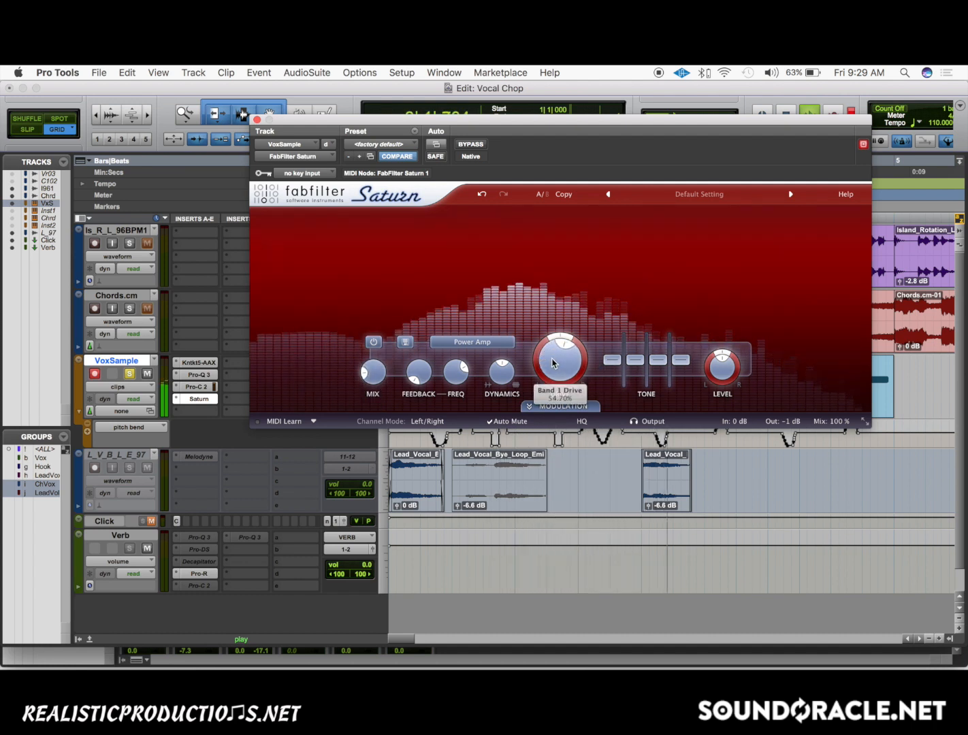
pyautogui.scroll(3, 553, 363)
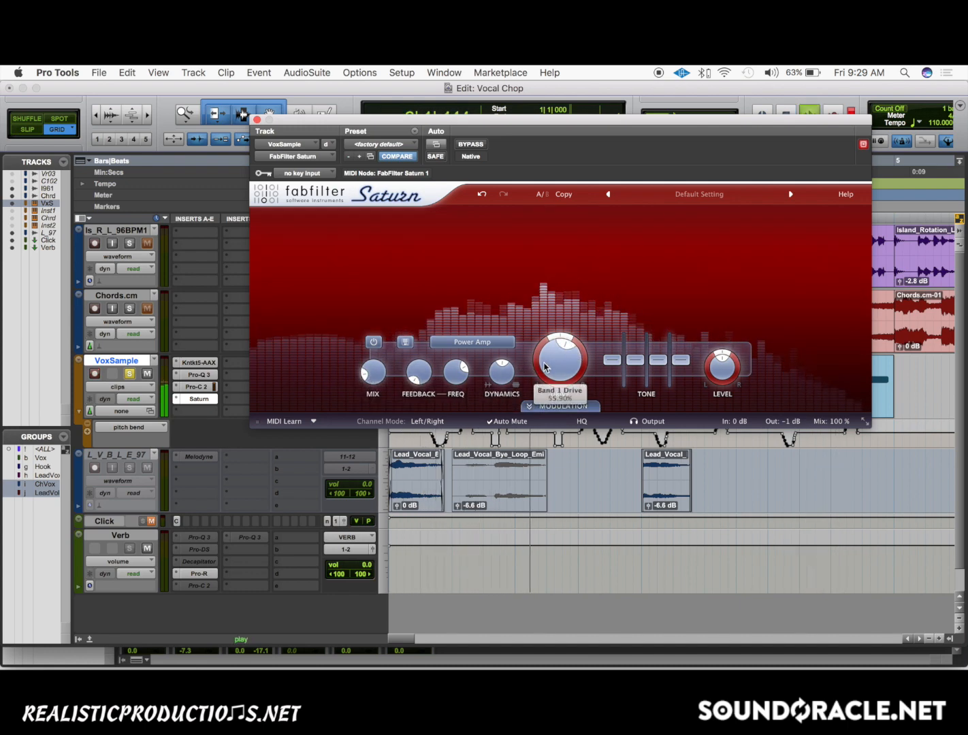
pyautogui.click(257, 120)
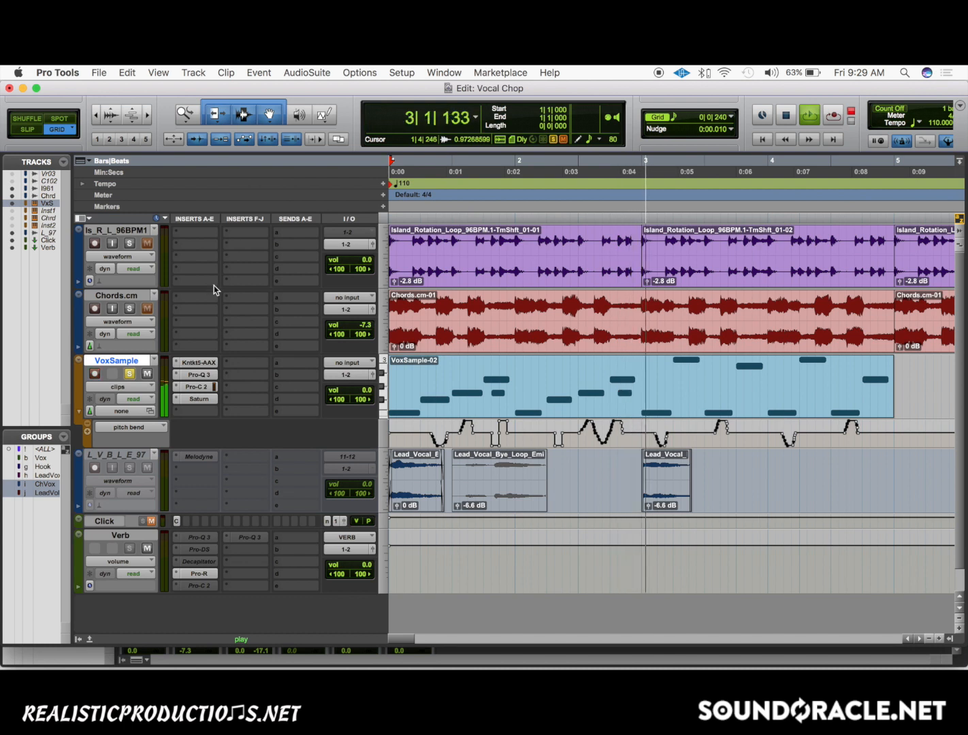
pyautogui.press('space')
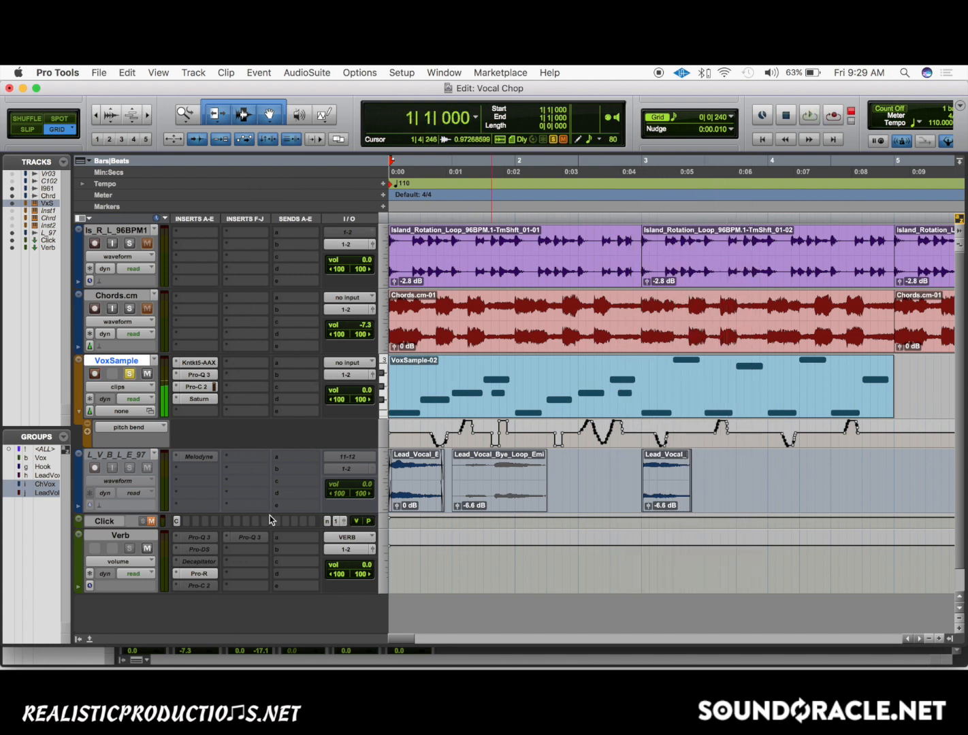
# - Add a send from VoxSample to the VERB bus and set its level to about -14.7 dB during playback
pyautogui.click(297, 371)
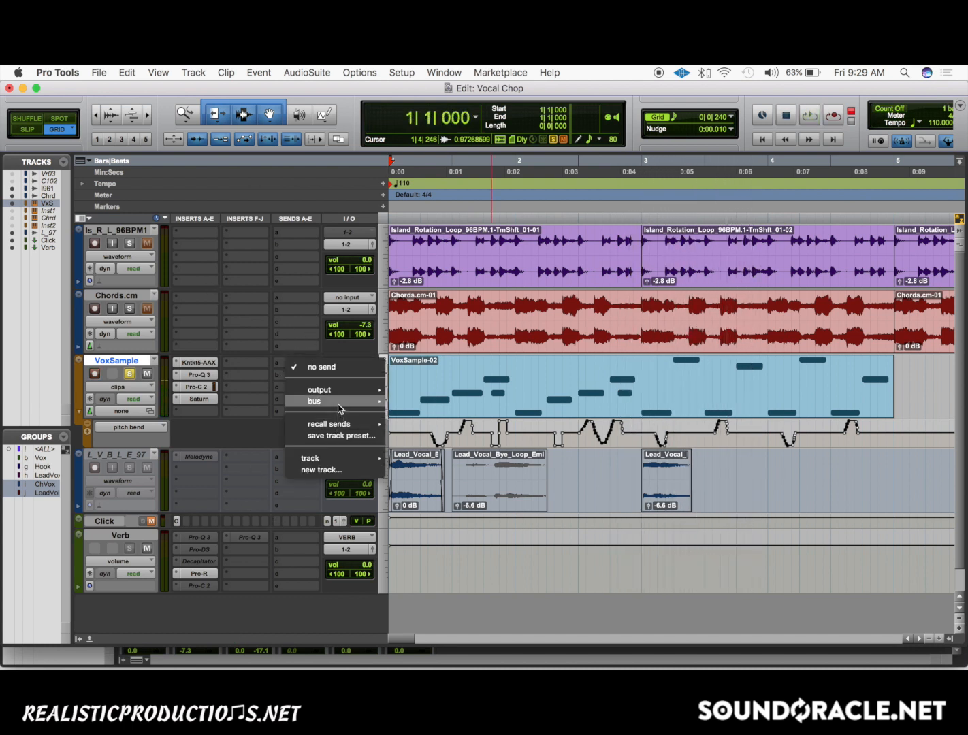
pyautogui.moveTo(489, 417)
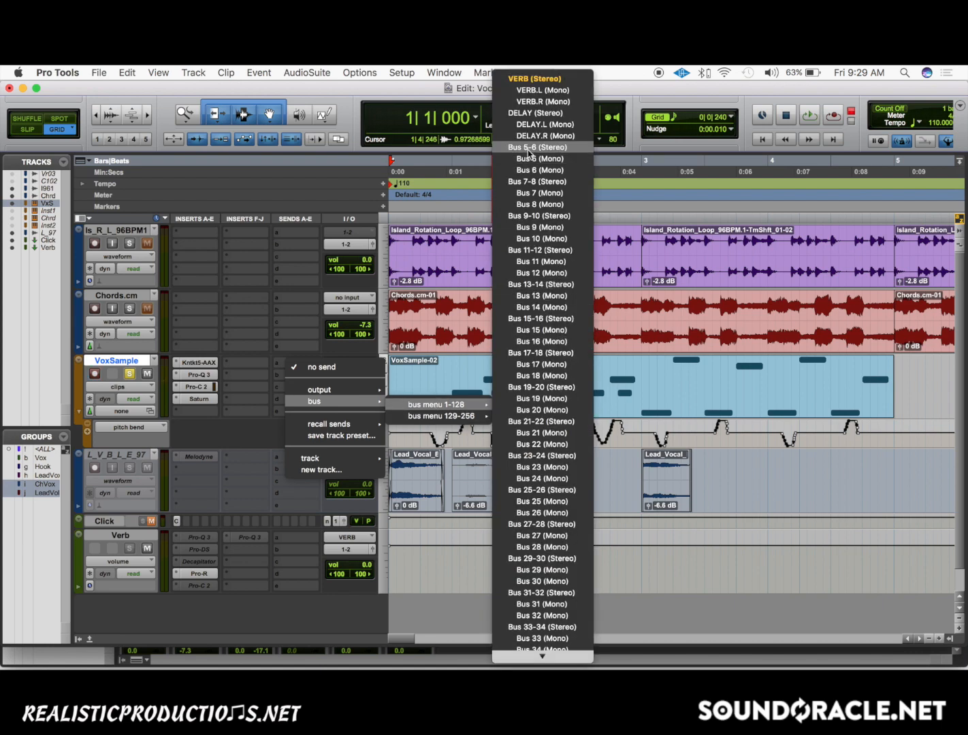
pyautogui.click(542, 81)
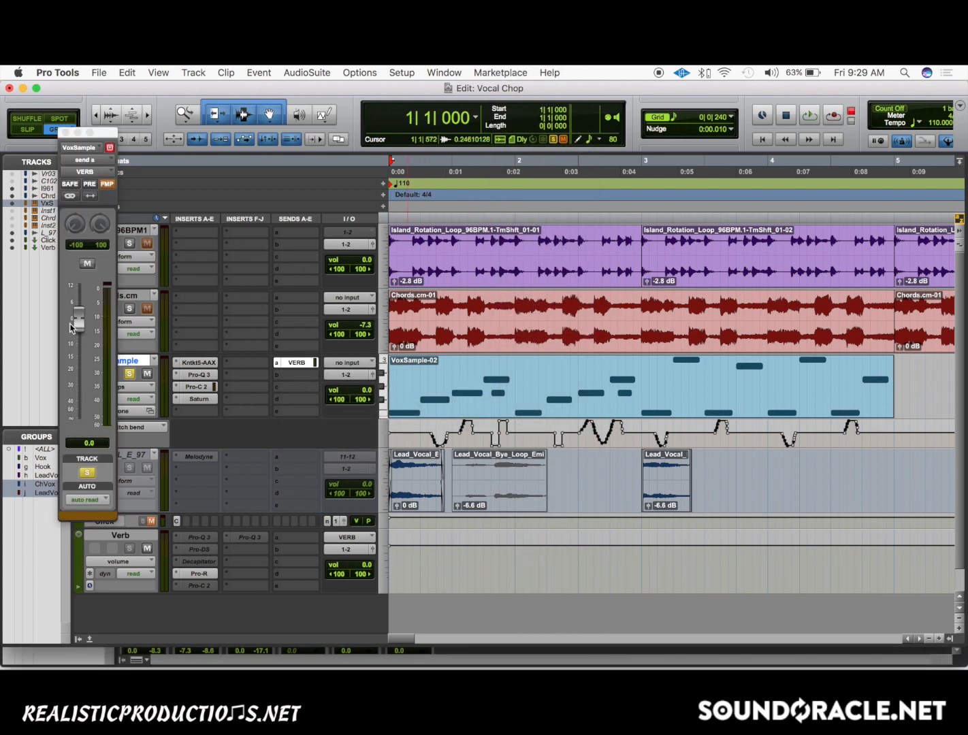
pyautogui.moveTo(79, 320); pyautogui.dragTo(78, 329)
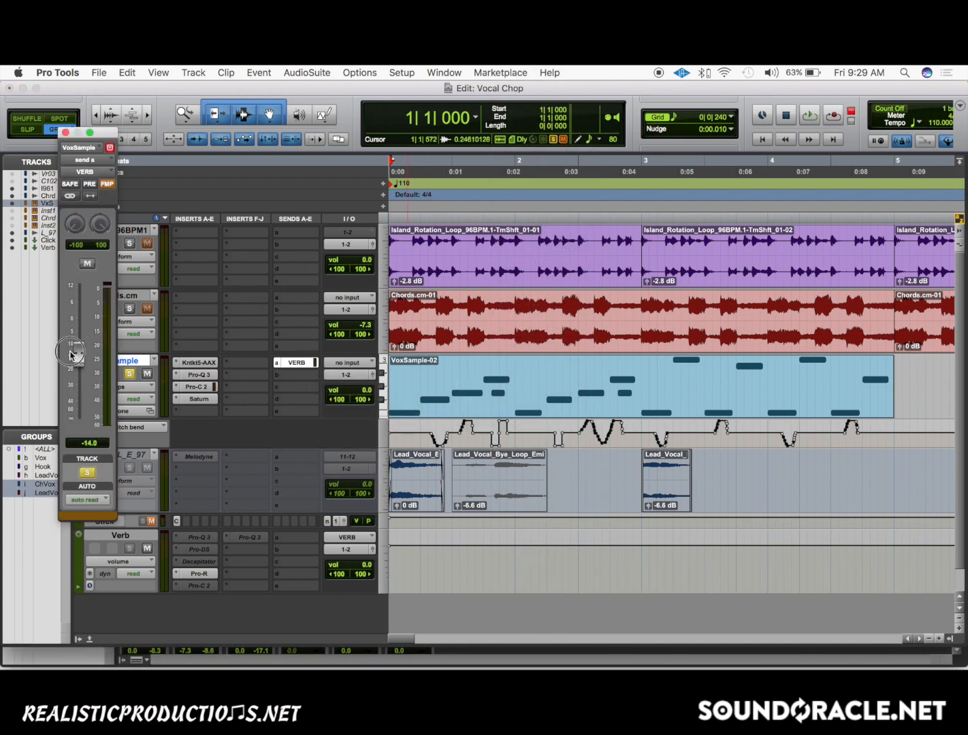
pyautogui.press('space')
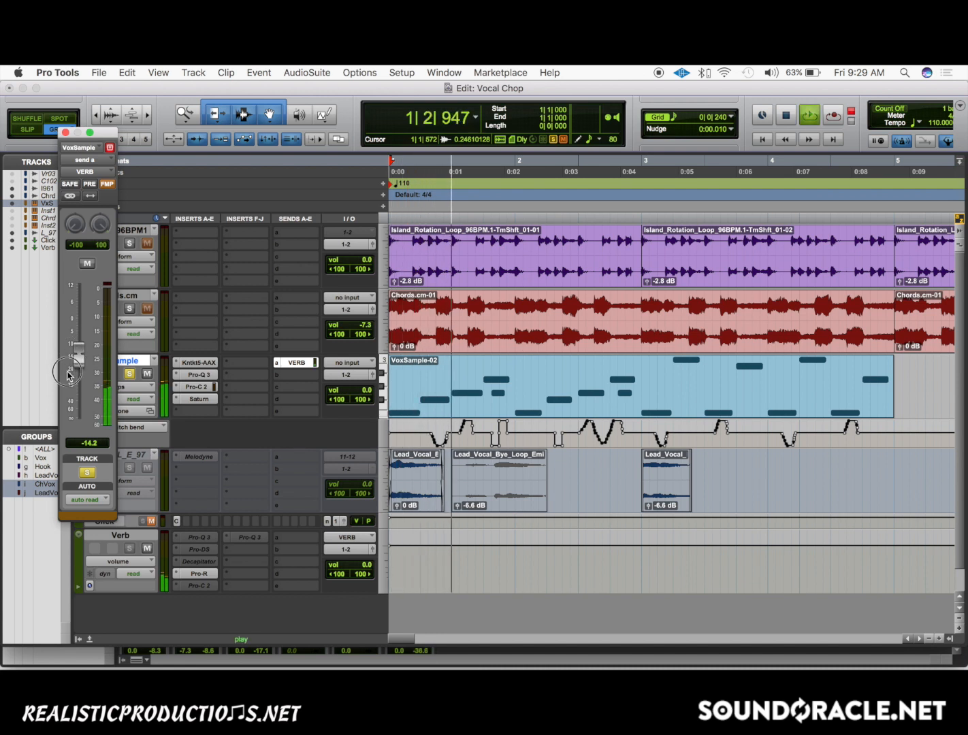
pyautogui.moveTo(85, 364); pyautogui.dragTo(75, 359)
pyautogui.press('space')
pyautogui.click(65, 133)
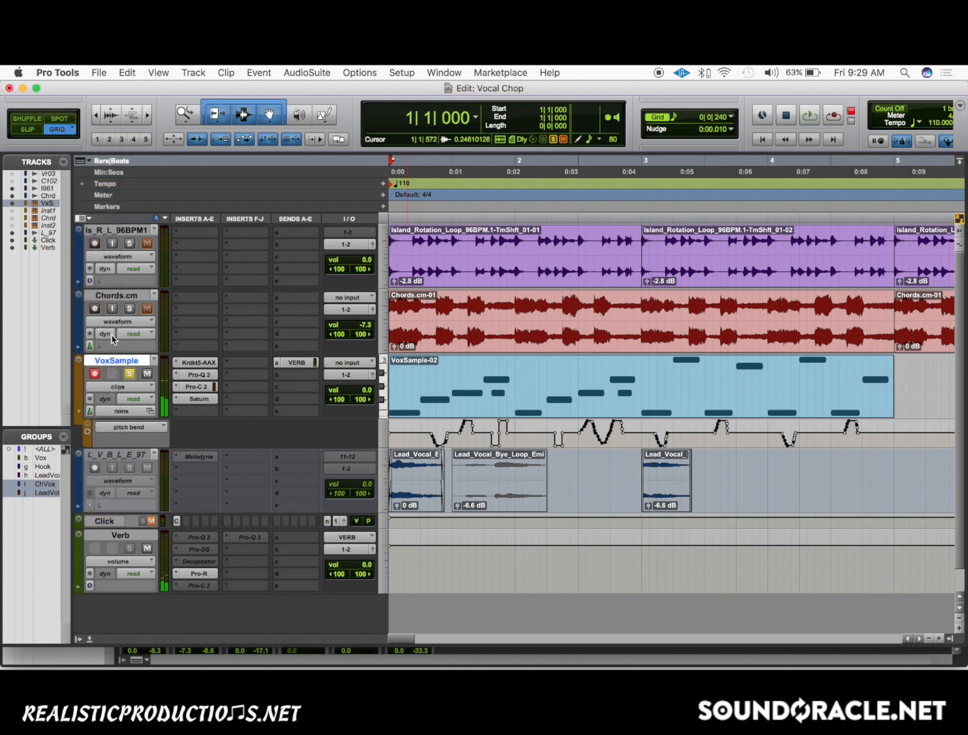
pyautogui.press('space')
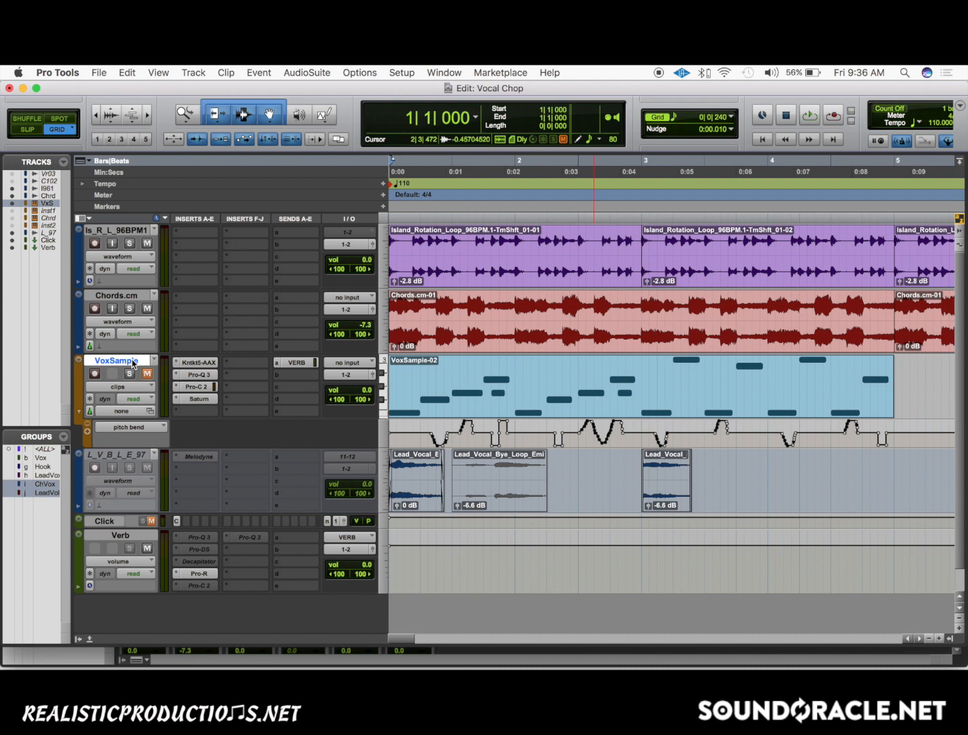
pyautogui.press('super+shift+n')
pyautogui.press('super+Down')
pyautogui.press('super+Down')
pyautogui.press('super+Down')
pyautogui.press('super+Down')
pyautogui.press('super+Down')
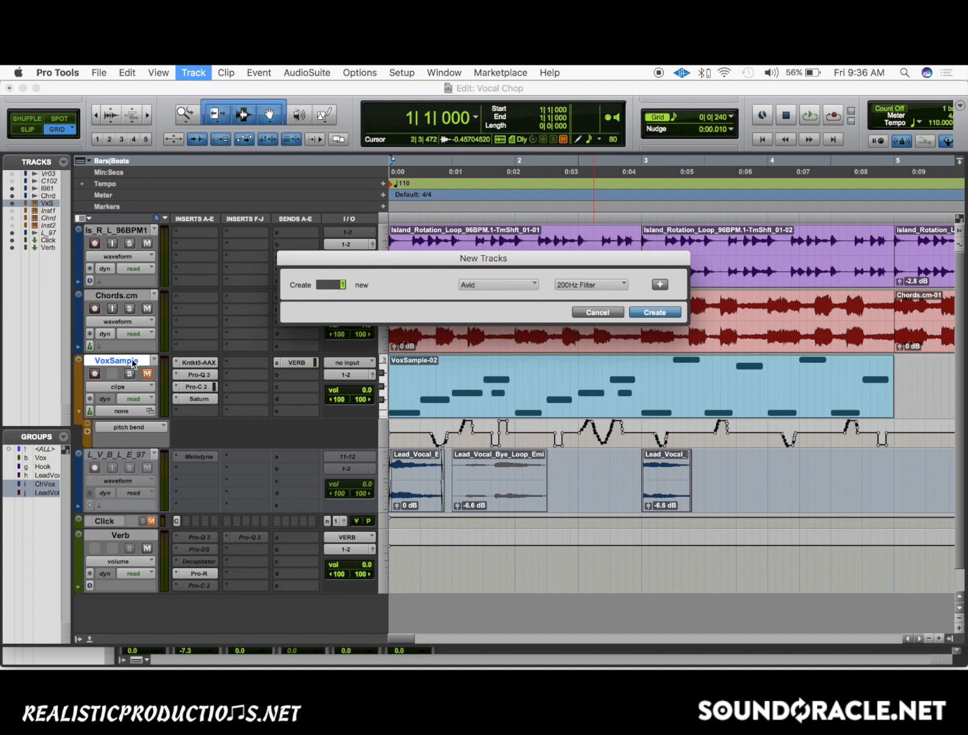
pyautogui.press('super+Up')
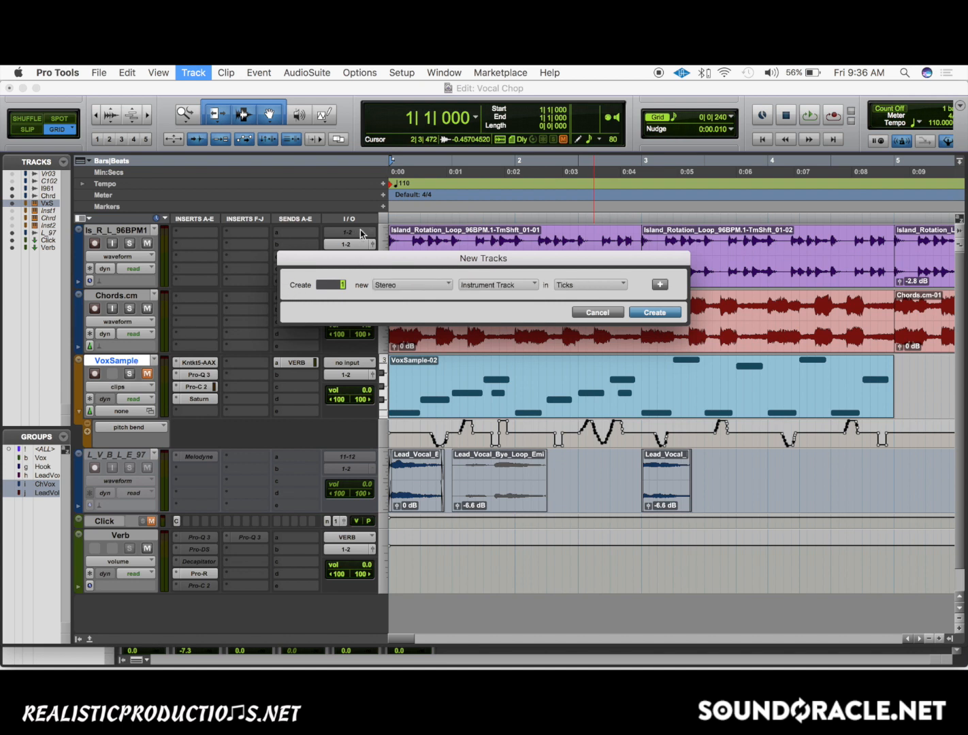
pyautogui.click(655, 311)
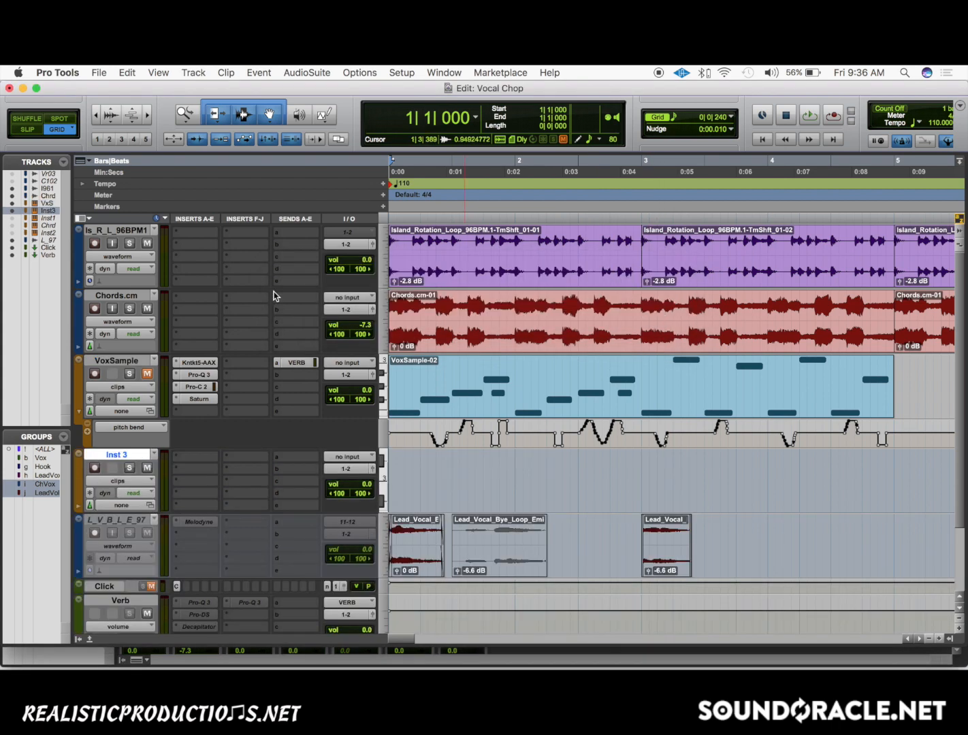
pyautogui.press('super+z')
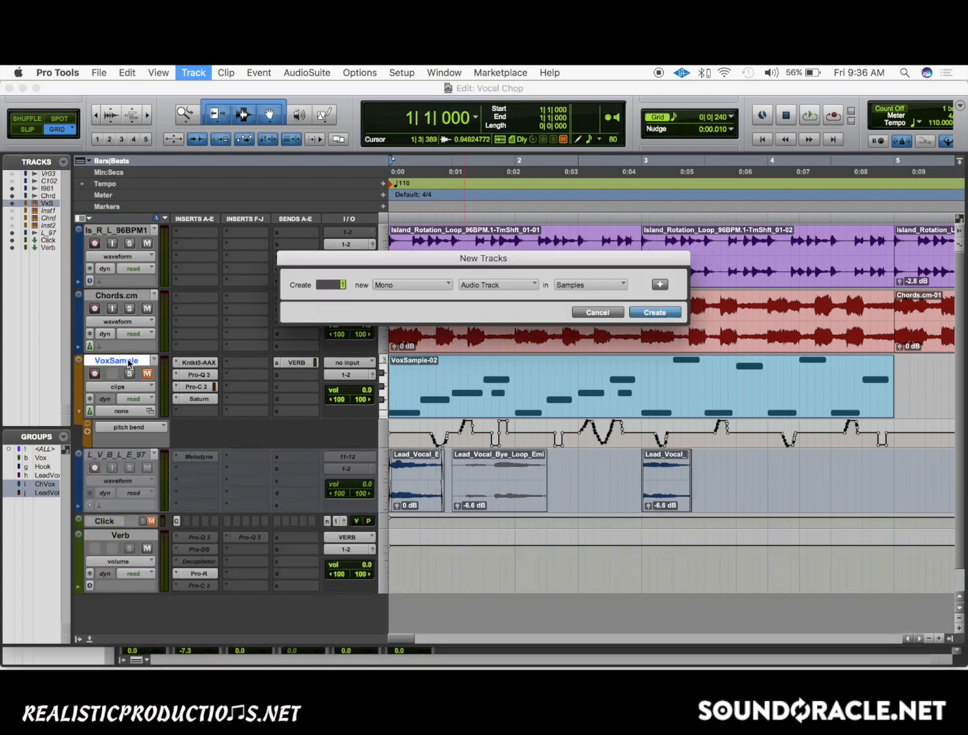
# - Create one new stereo instrument track directly below VoxSample
pyautogui.press('super+Down')
pyautogui.press('super+Down')
pyautogui.press('super+Down')
pyautogui.press('super+Down')
pyautogui.press('super+Down')
pyautogui.press('Return')
# - Insert Kontakt 5 on Inst 3 and load Ba_F#.wav into it from the Vox folder in Finder
pyautogui.click(197, 459)
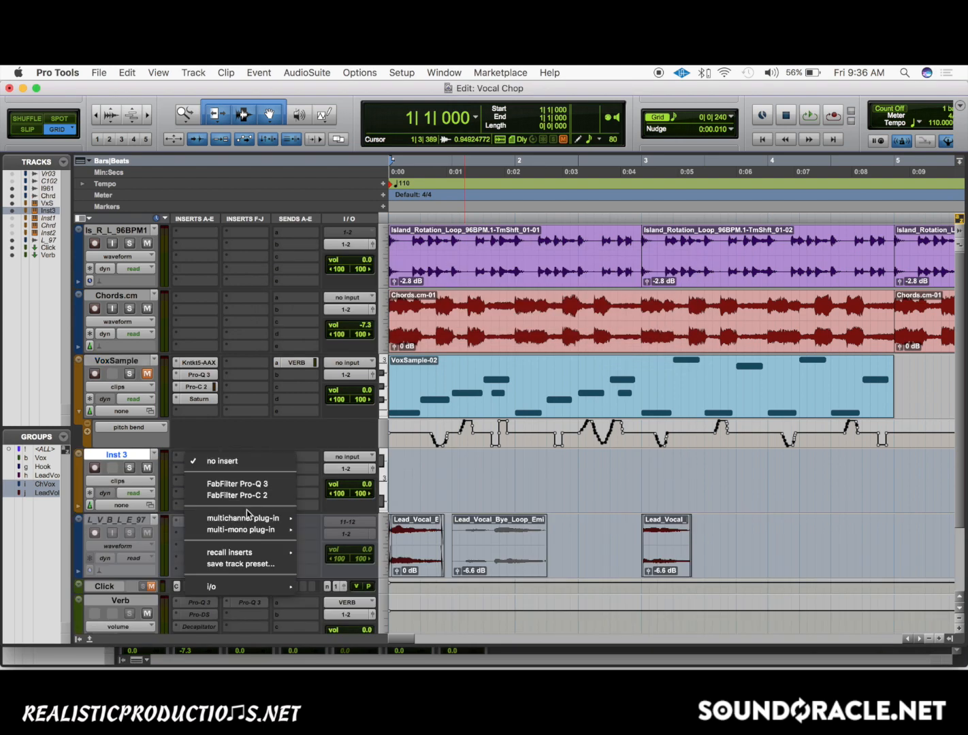
pyautogui.moveTo(245, 519)
pyautogui.click(307, 113)
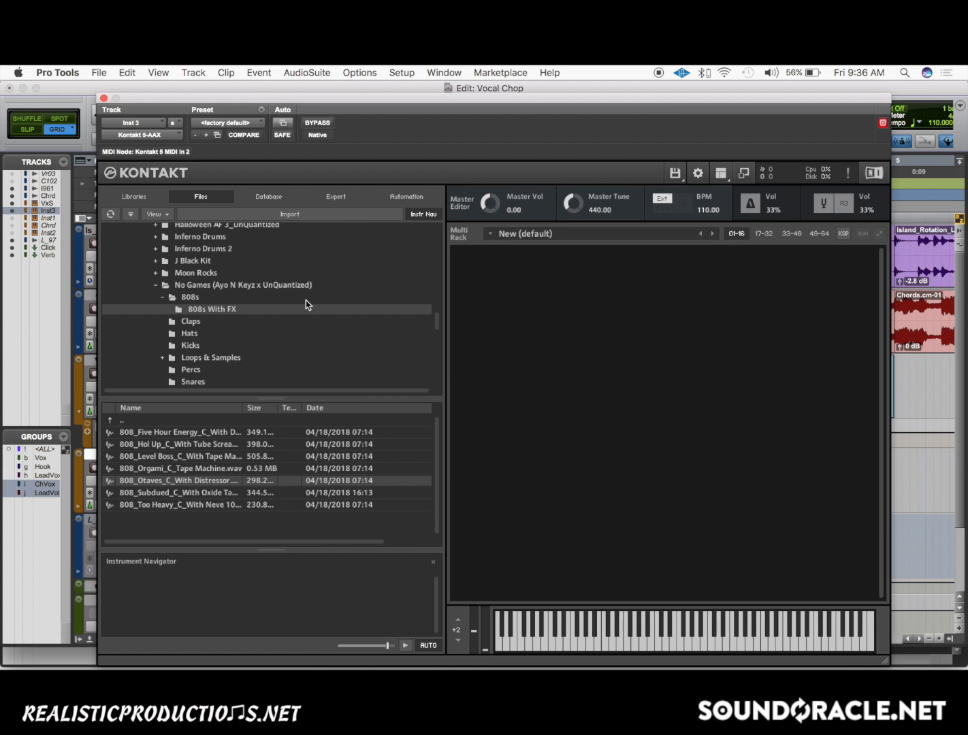
pyautogui.press('super+Tab')
pyautogui.press('super+Tab')
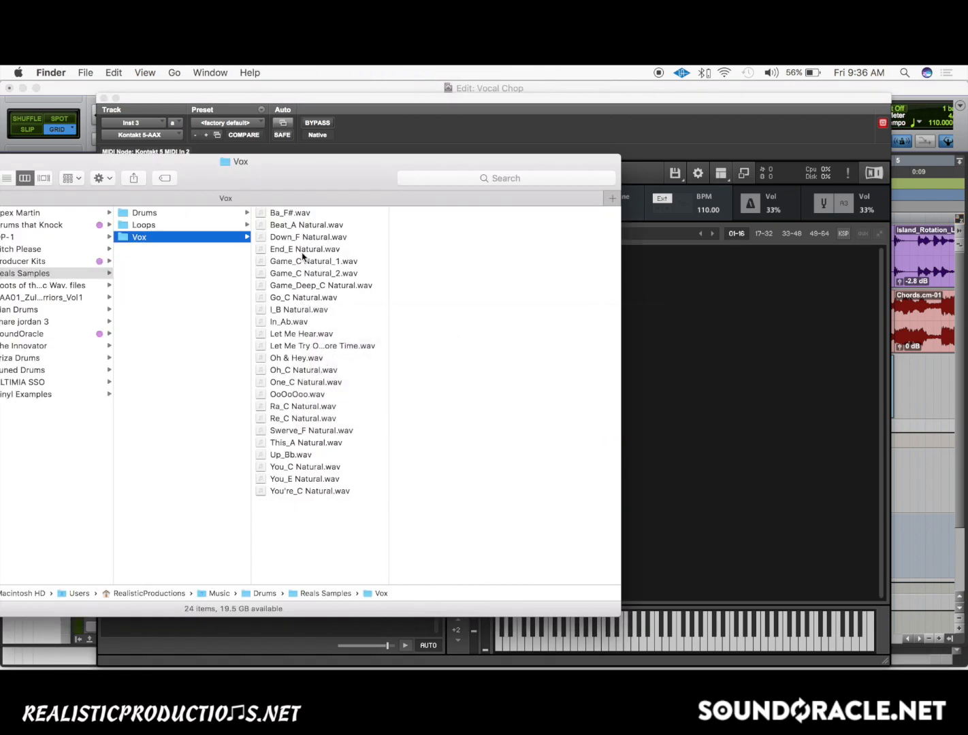
pyautogui.moveTo(289, 214); pyautogui.dragTo(719, 345)
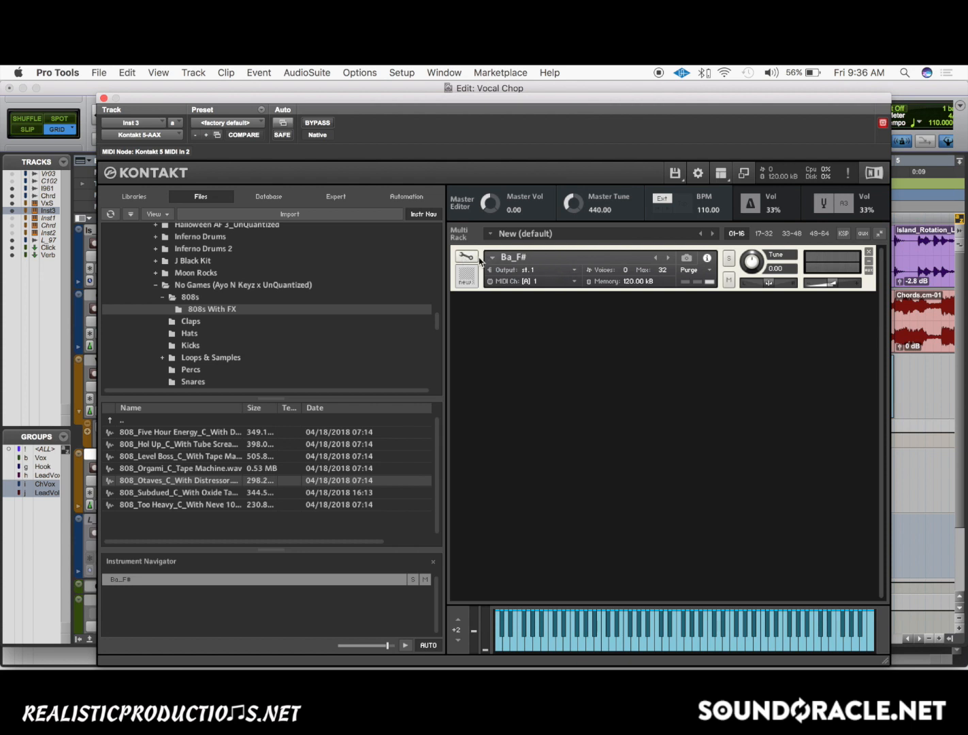
# - Shift the Ba_F# zone in the Mapping Editor so its root key is F#2, auditioning the sample before and after
pyautogui.click(468, 256)
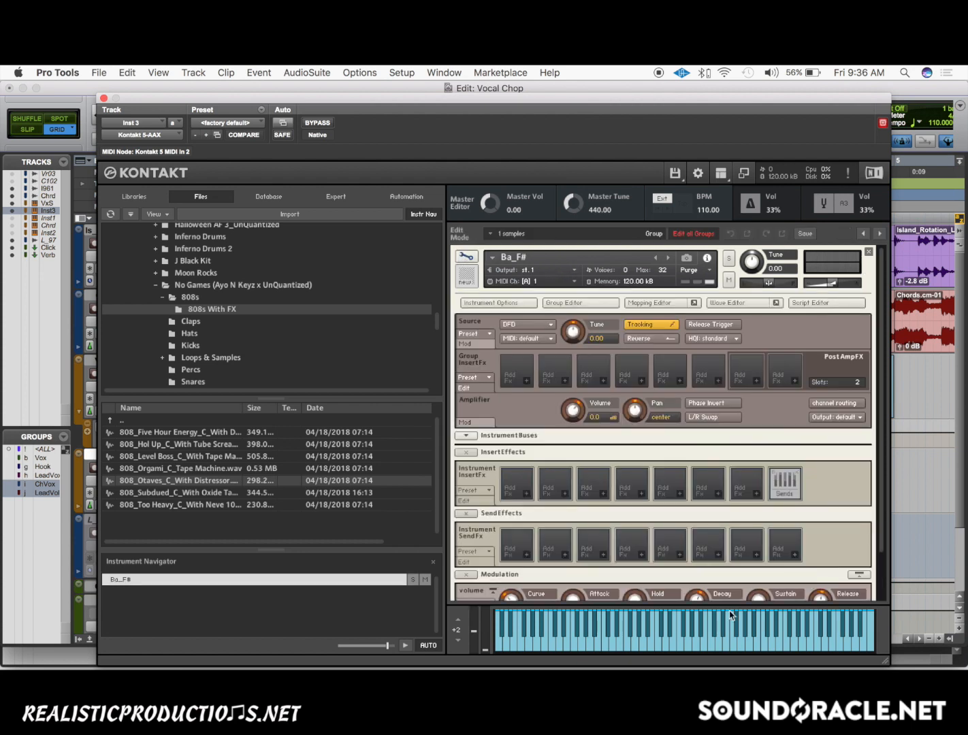
pyautogui.click(657, 645)
pyautogui.click(632, 637)
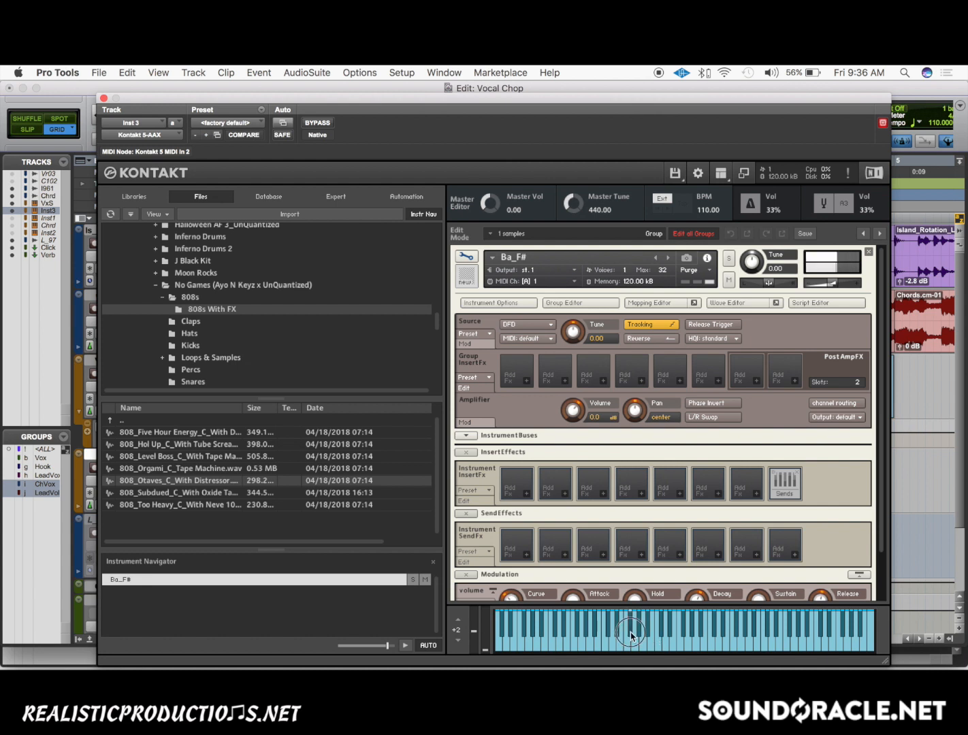
pyautogui.click(667, 304)
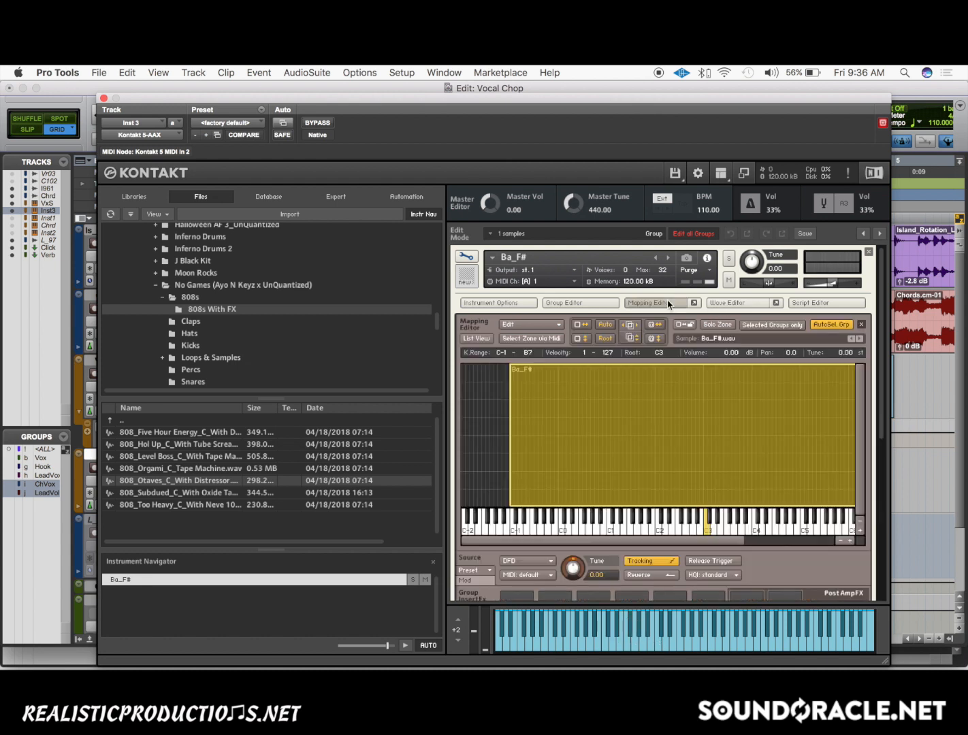
pyautogui.moveTo(716, 412); pyautogui.dragTo(702, 418)
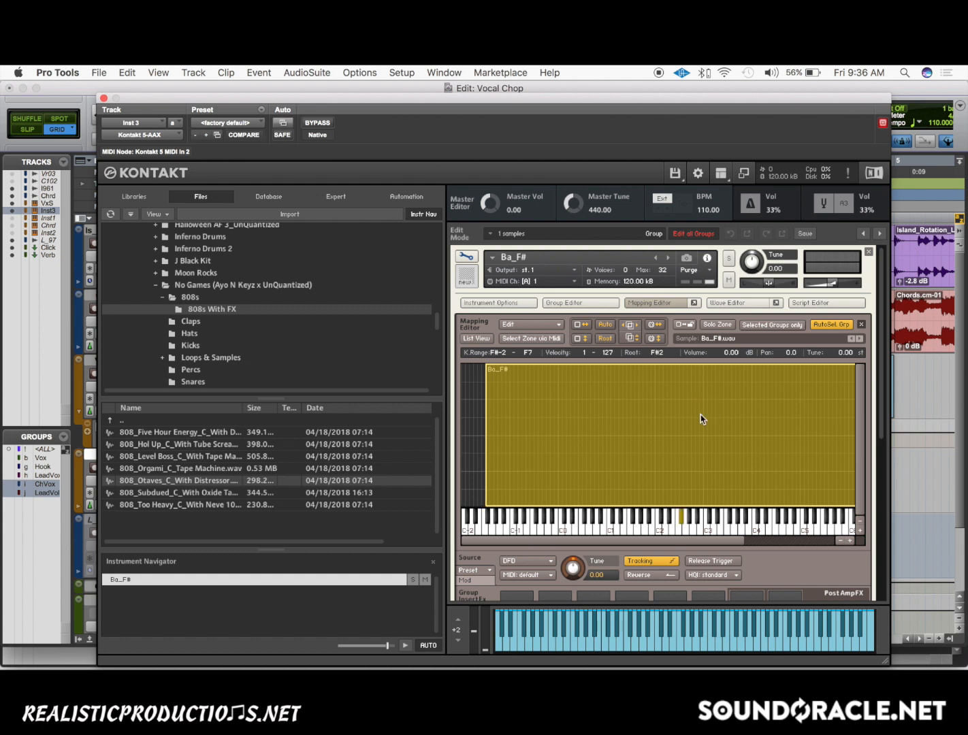
pyautogui.click(632, 625)
pyautogui.click(656, 304)
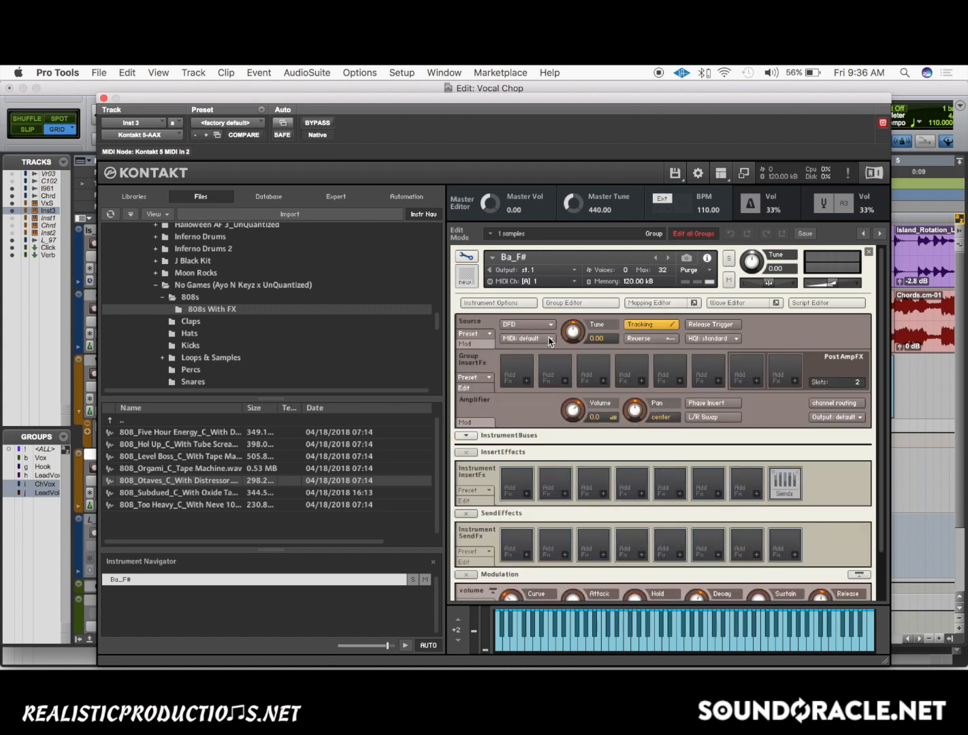
# - Set the source module to time machine pro and raise its pitch bend modulation amount
pyautogui.click(521, 326)
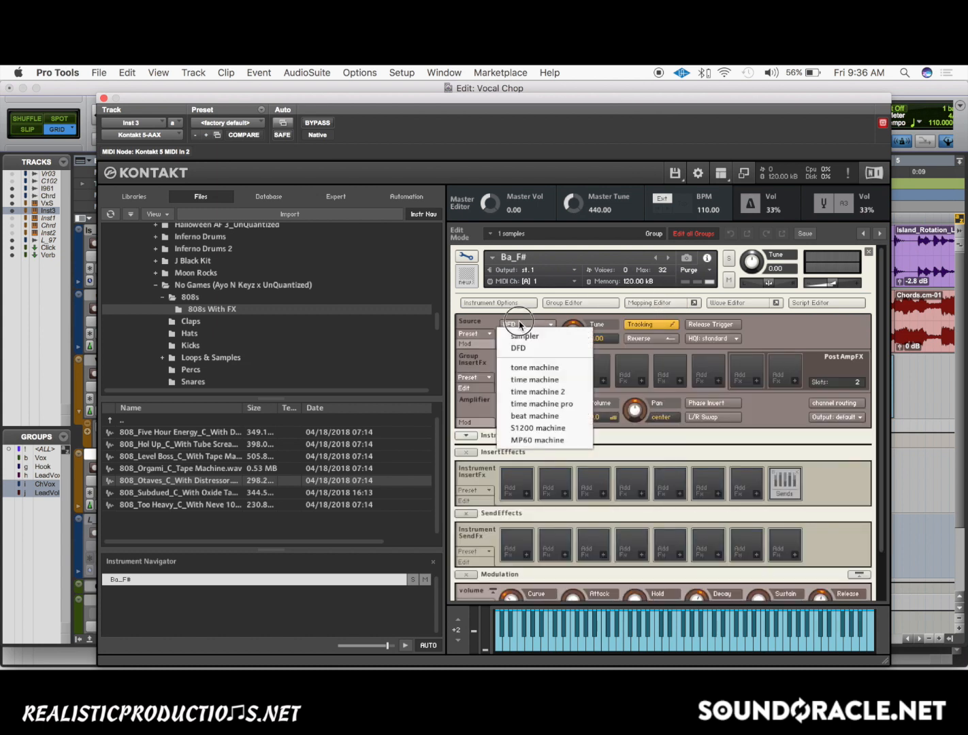
pyautogui.click(538, 405)
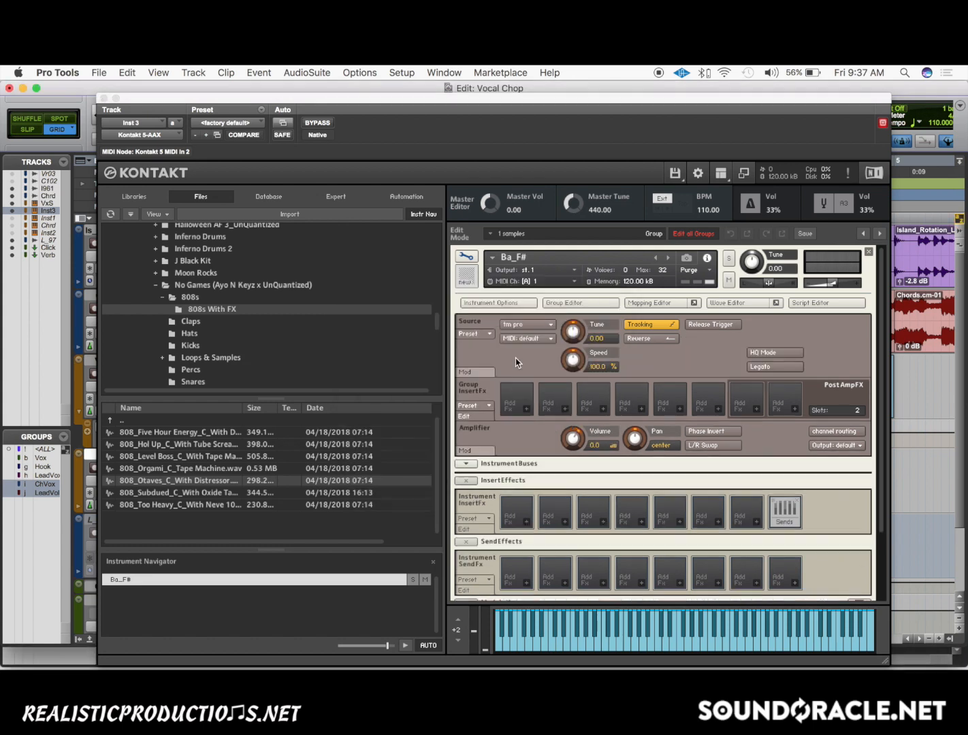
pyautogui.click(483, 373)
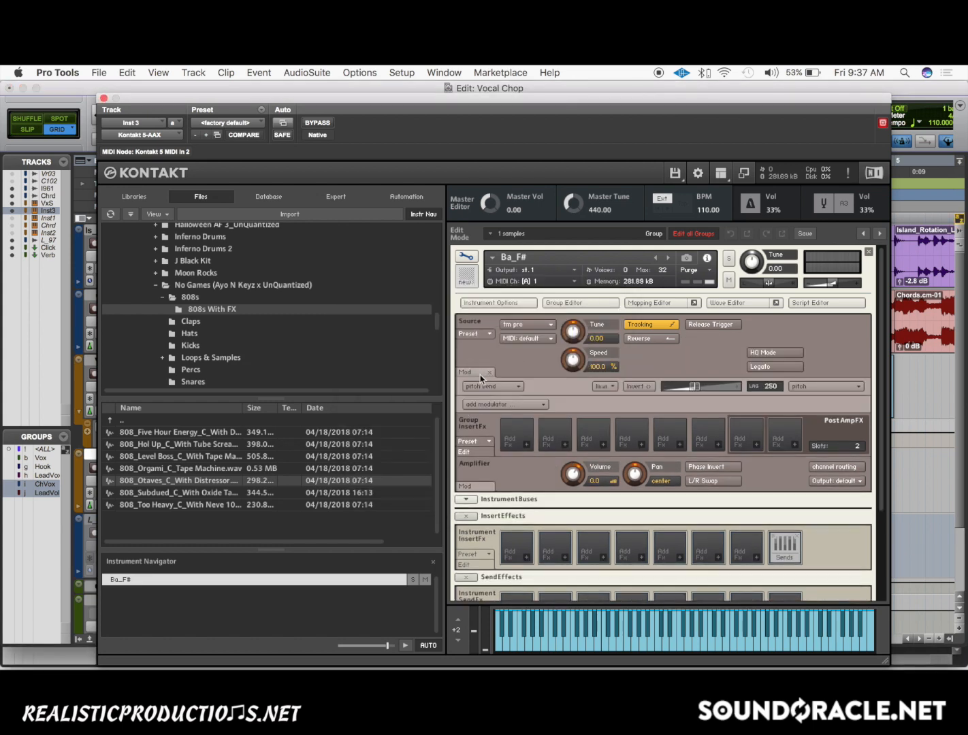
pyautogui.click(691, 386)
pyautogui.moveTo(692, 387); pyautogui.dragTo(843, 378)
# - Enable Sample Loop 1 for Ba_F# in the Wave Editor
pyautogui.click(727, 304)
pyautogui.click(470, 495)
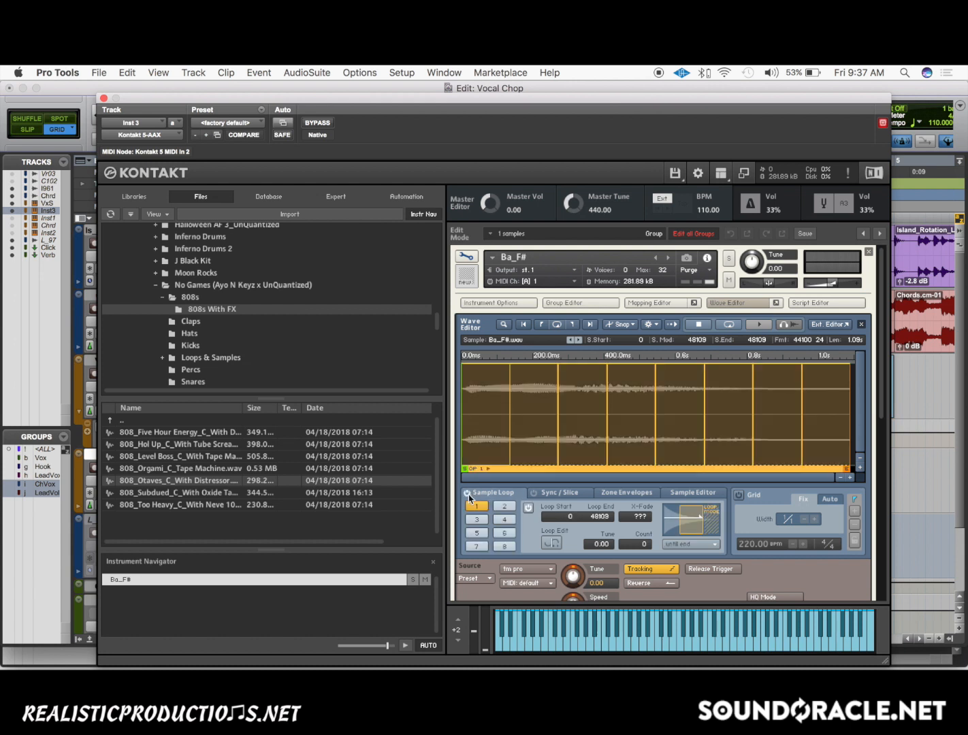
pyautogui.moveTo(449, 102); pyautogui.dragTo(436, 104)
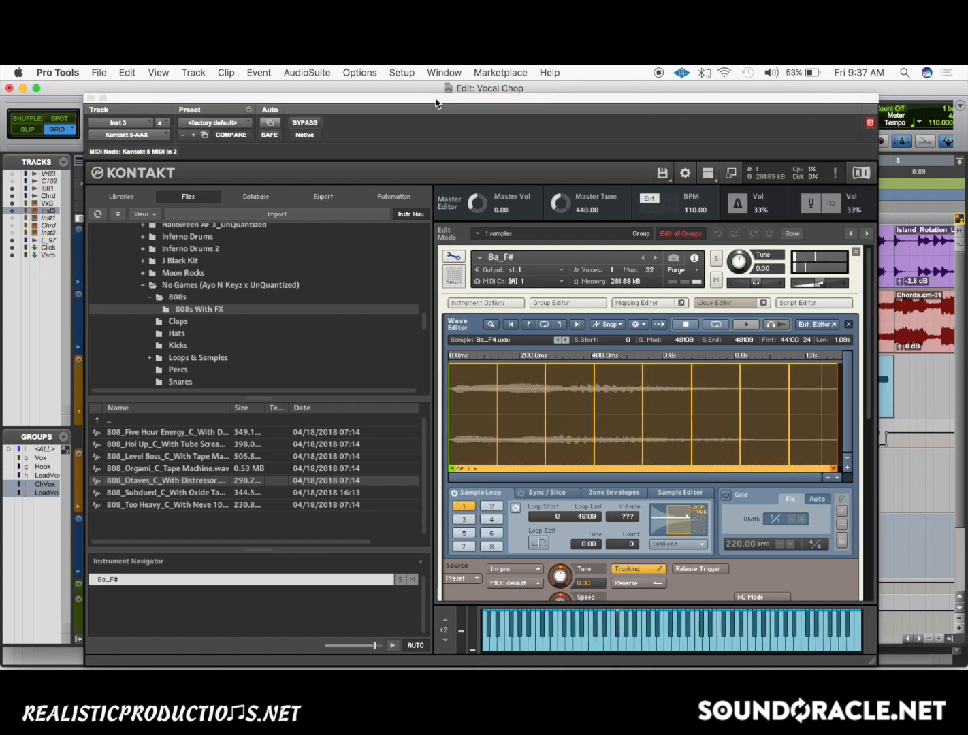
# - Enable Sync / Slice with Beatmachine, set the fixed grid width to 1/8, and close Kontakt
pyautogui.click(542, 494)
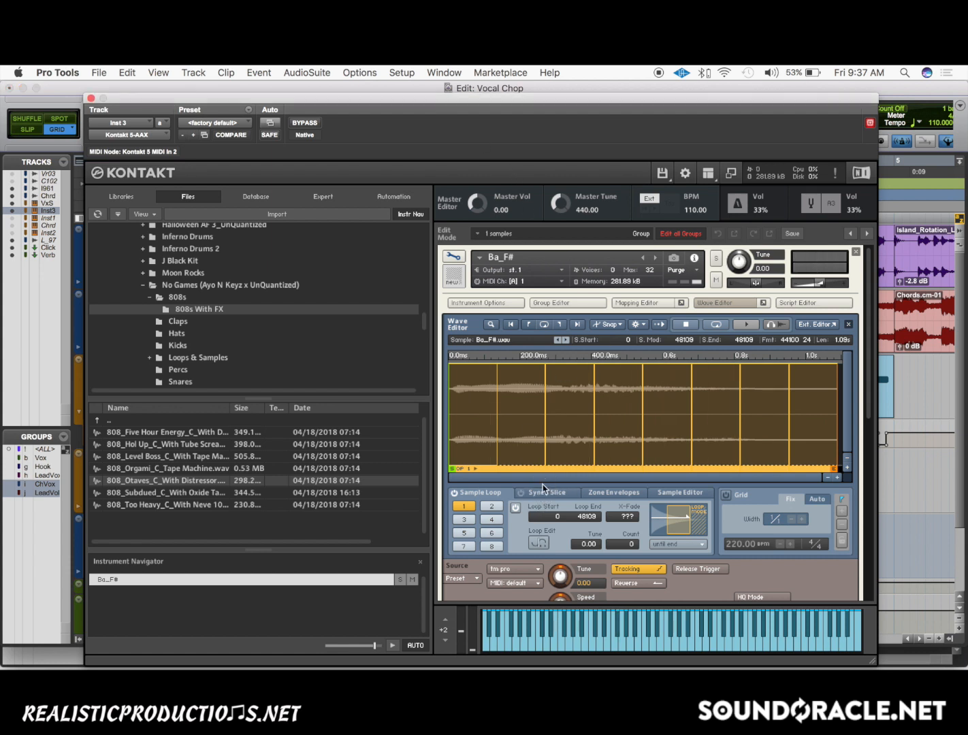
pyautogui.click(532, 493)
pyautogui.click(502, 546)
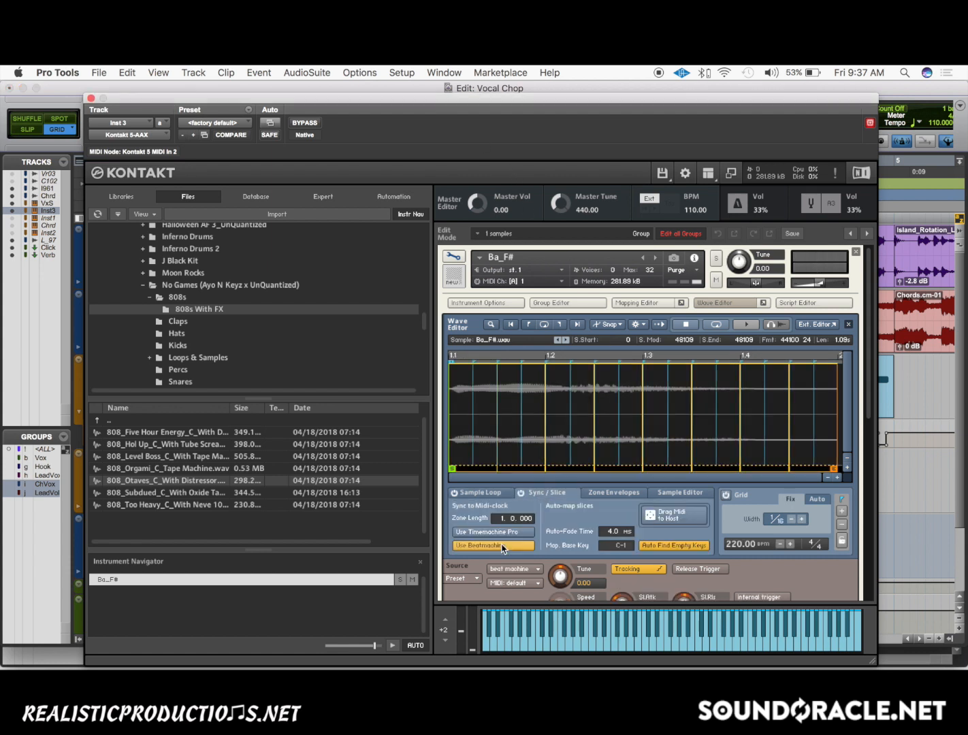
pyautogui.click(729, 497)
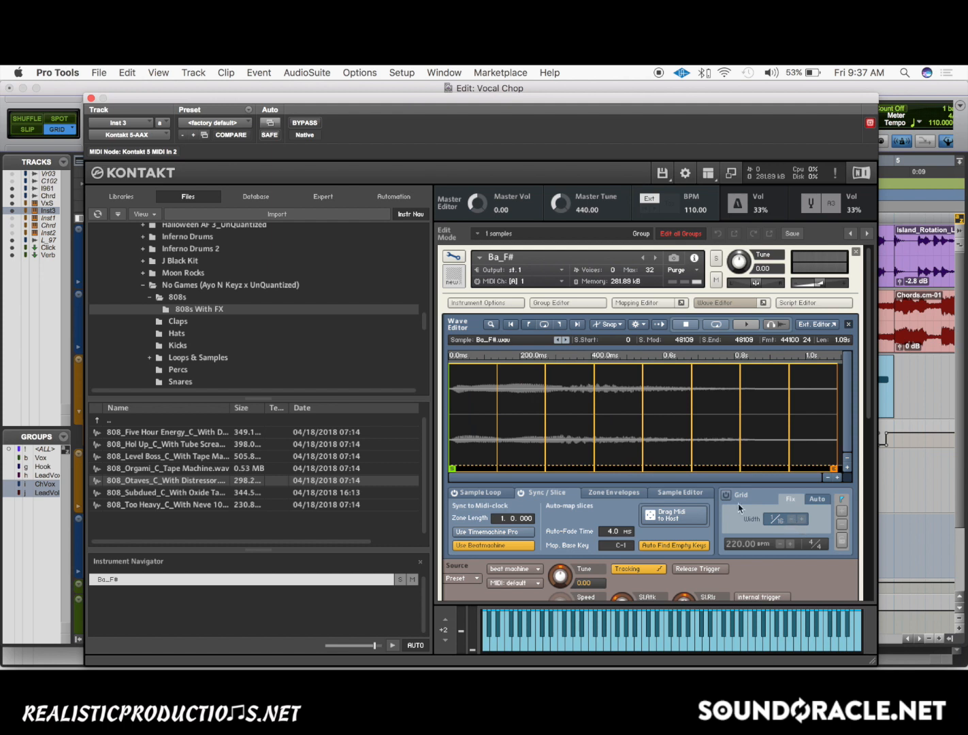
pyautogui.click(727, 496)
pyautogui.click(790, 521)
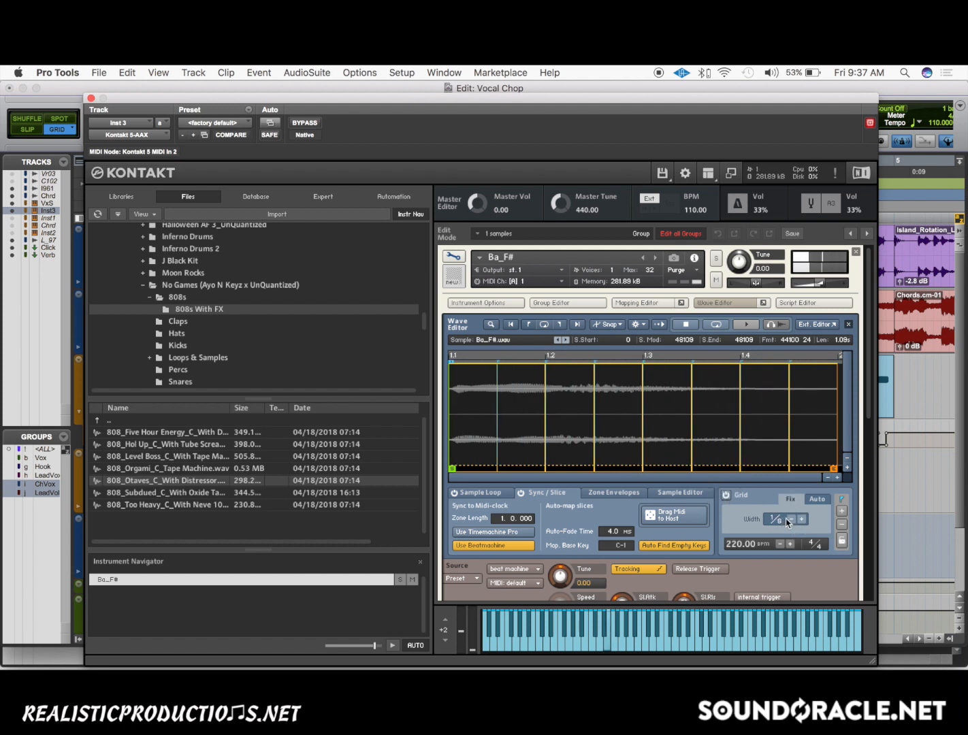
pyautogui.click(91, 99)
# - Copy VoxSample's Pro-Q 3, Pro-C 2 and Saturn inserts, VERB send and VoxSample-02 clip onto Inst 3
pyautogui.moveTo(202, 376); pyautogui.dragTo(196, 488)
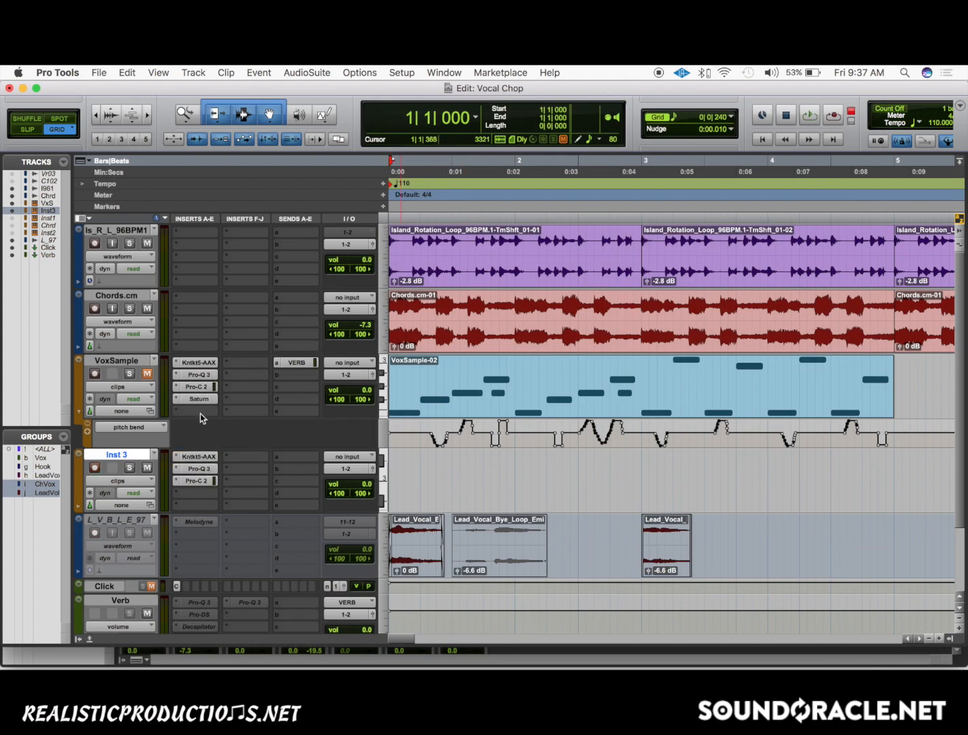
pyautogui.moveTo(199, 398); pyautogui.dragTo(199, 493)
pyautogui.moveTo(297, 361); pyautogui.dragTo(297, 456)
pyautogui.click(499, 399)
pyautogui.moveTo(499, 398); pyautogui.dragTo(496, 480)
# - Lower the VERB send level on Inst 3 and close the send window
pyautogui.click(296, 457)
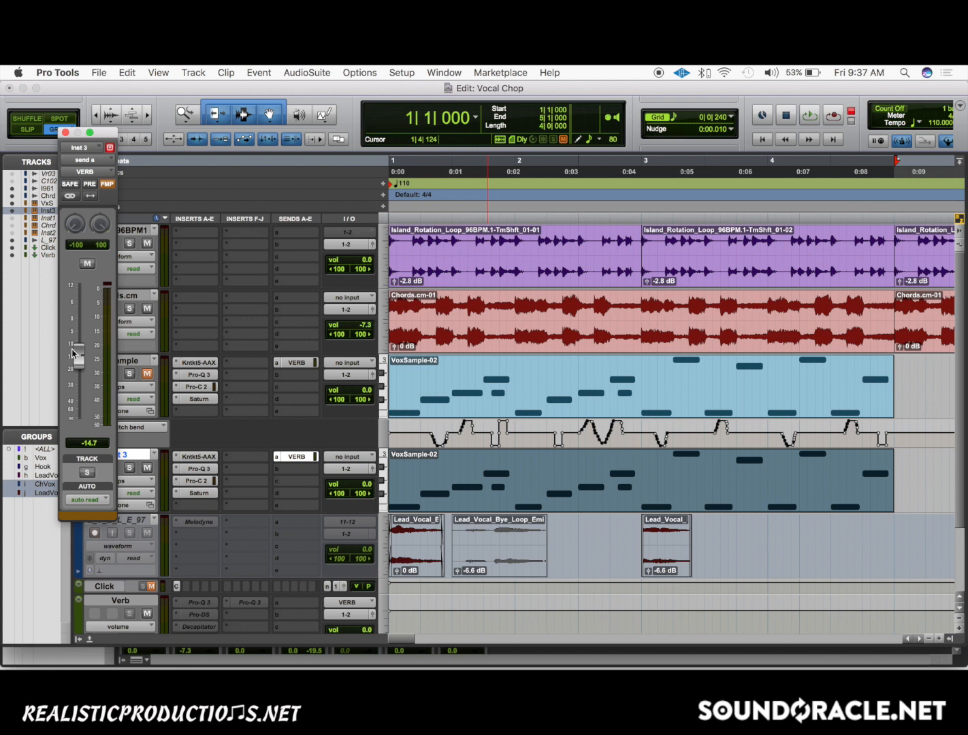
pyautogui.moveTo(73, 352); pyautogui.dragTo(75, 373)
pyautogui.click(65, 132)
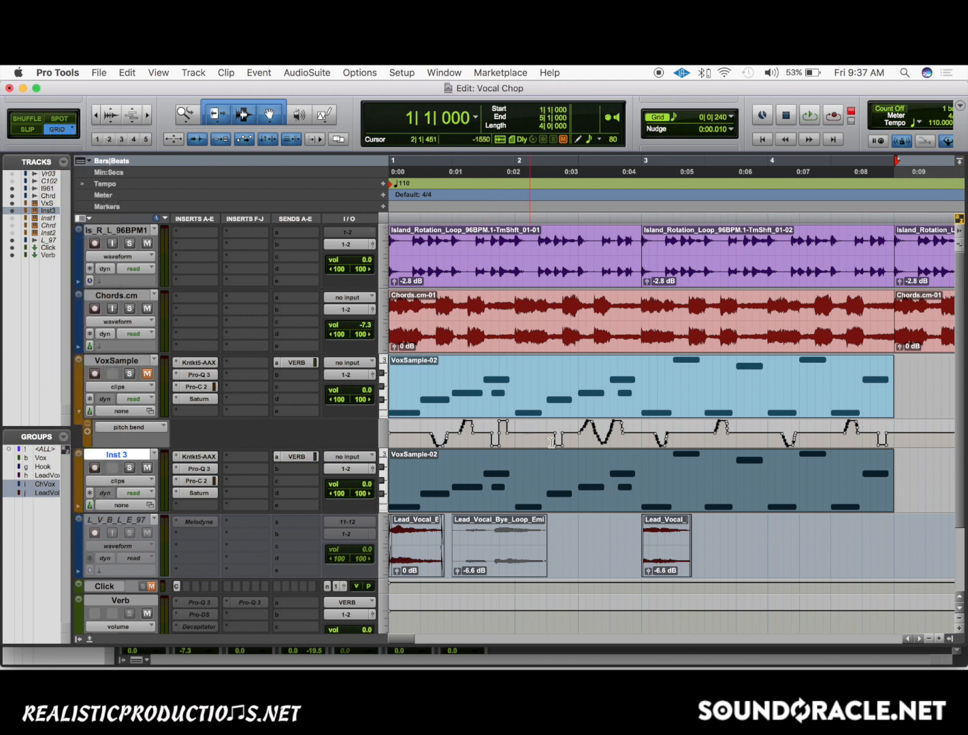
# - Add a G2 note at 4|4|240, 480 ticks long, to the Inst 3 clip in the MIDI Editor and close the editor
pyautogui.click(534, 476)
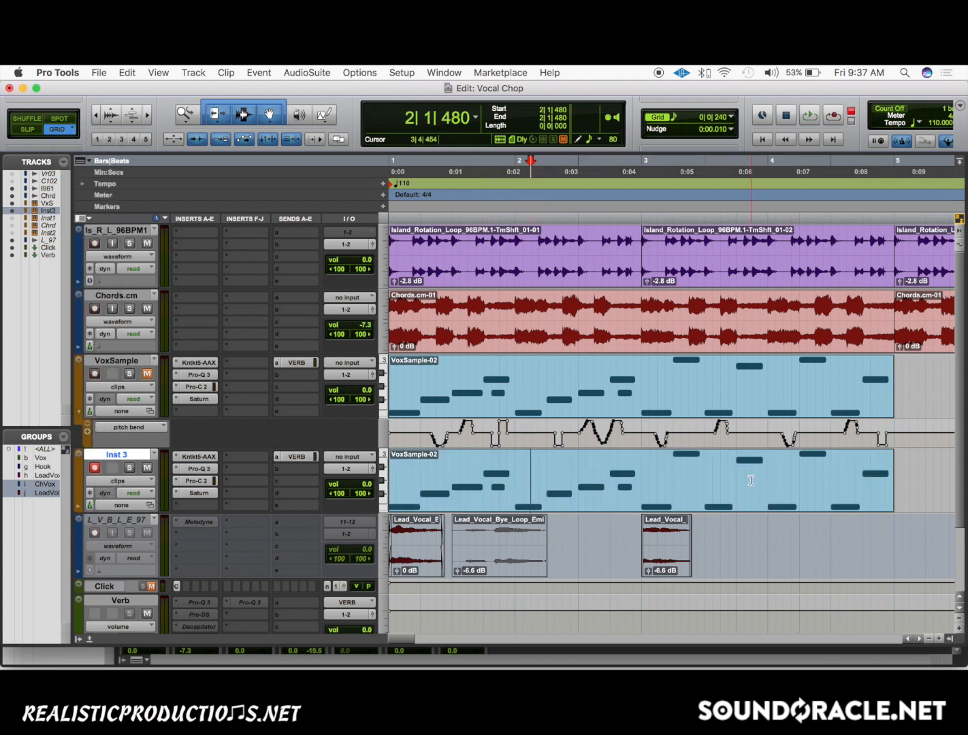
pyautogui.click(862, 467)
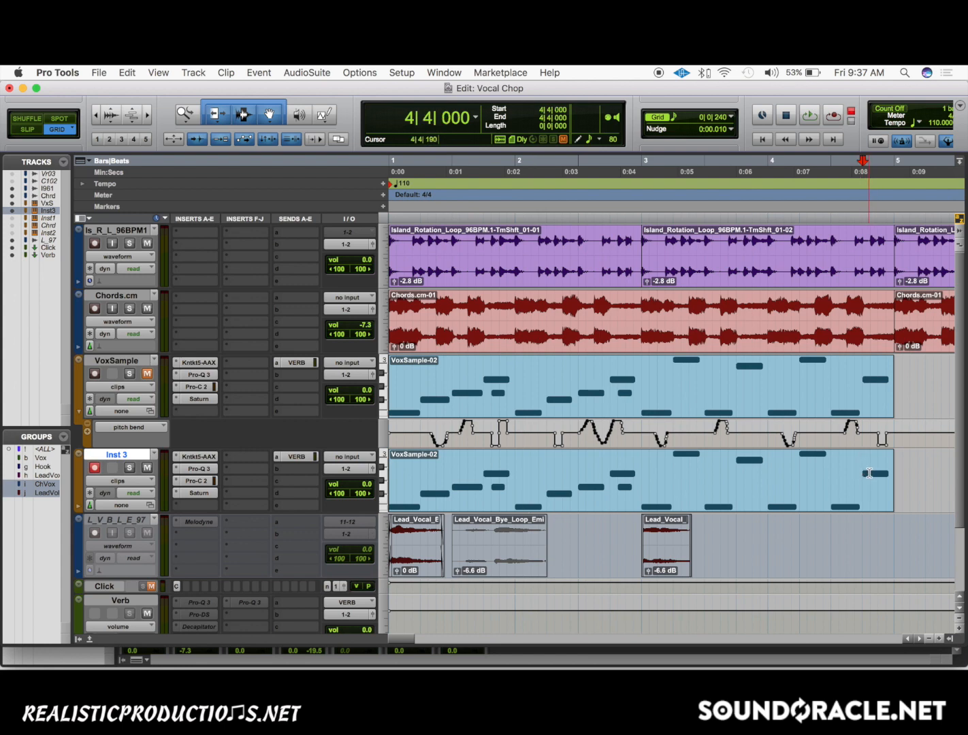
pyautogui.doubleClick(864, 496)
pyautogui.hscroll(12, 752, 377)
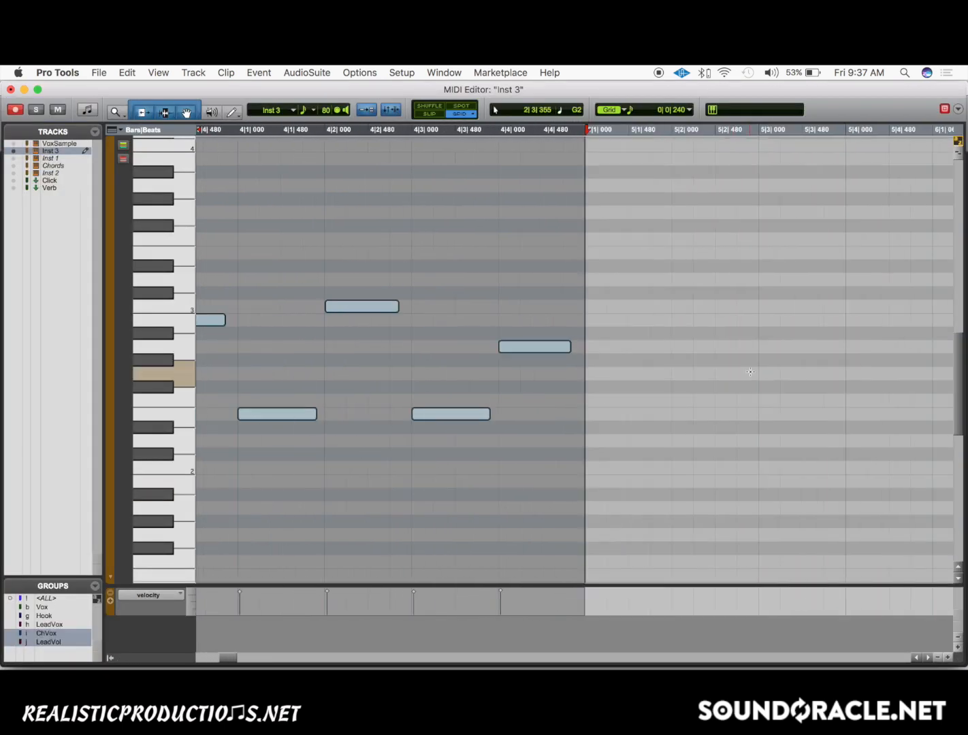
pyautogui.hscroll(-6, 714, 379)
pyautogui.click(712, 349)
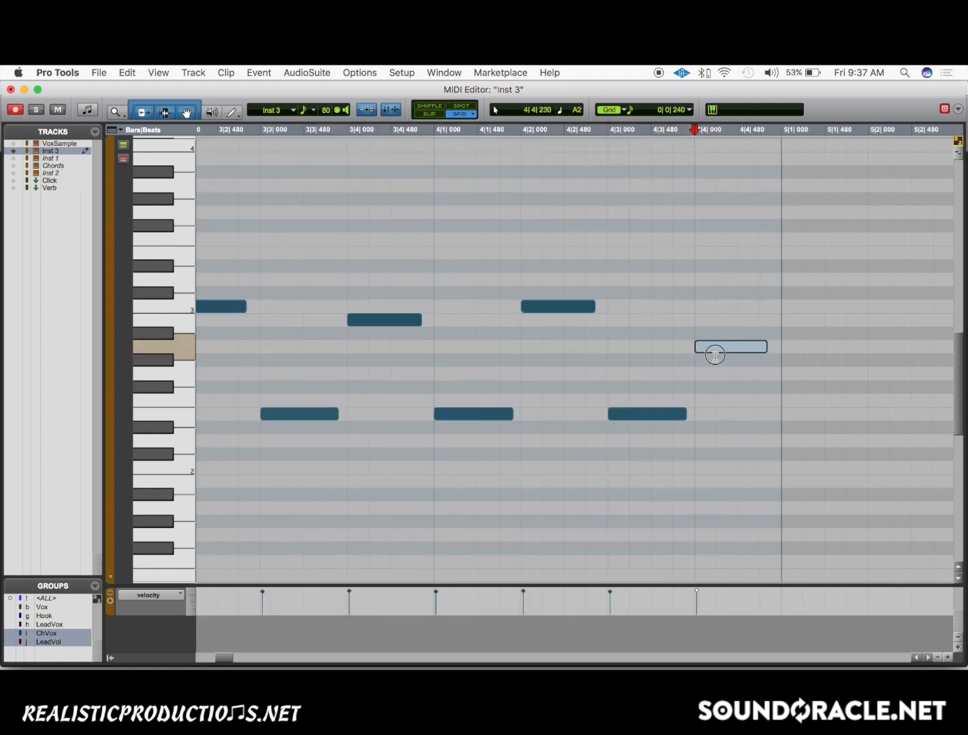
pyautogui.moveTo(715, 354)
pyautogui.mouseDown()
pyautogui.moveTo(718, 380)
pyautogui.moveTo(707, 373)
pyautogui.moveTo(717, 375)
pyautogui.mouseUp()
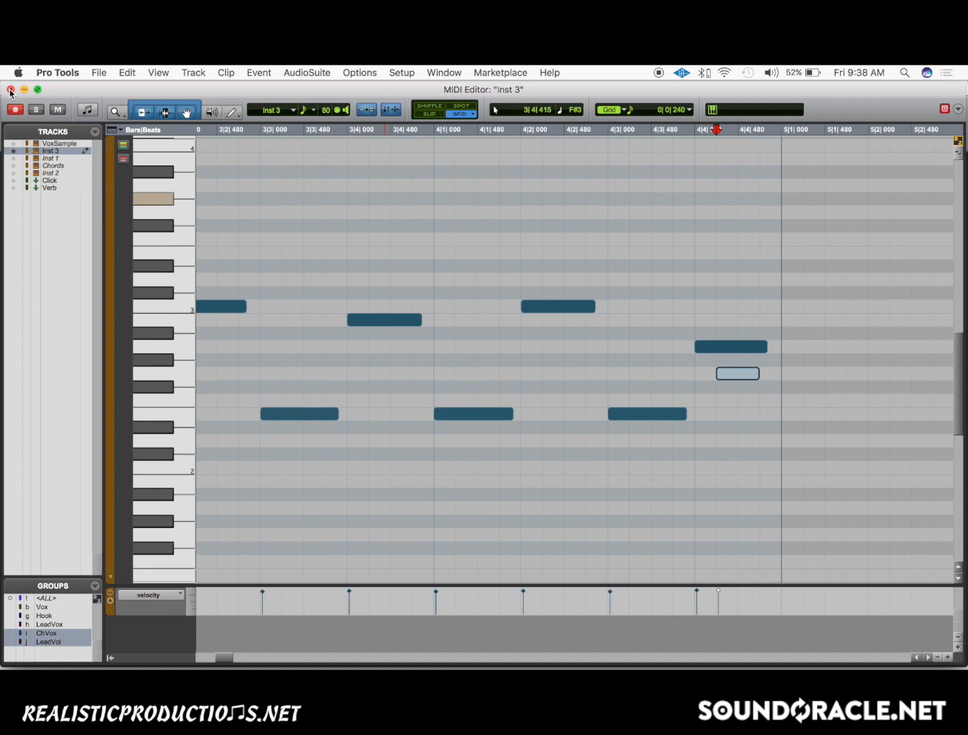
pyautogui.click(10, 90)
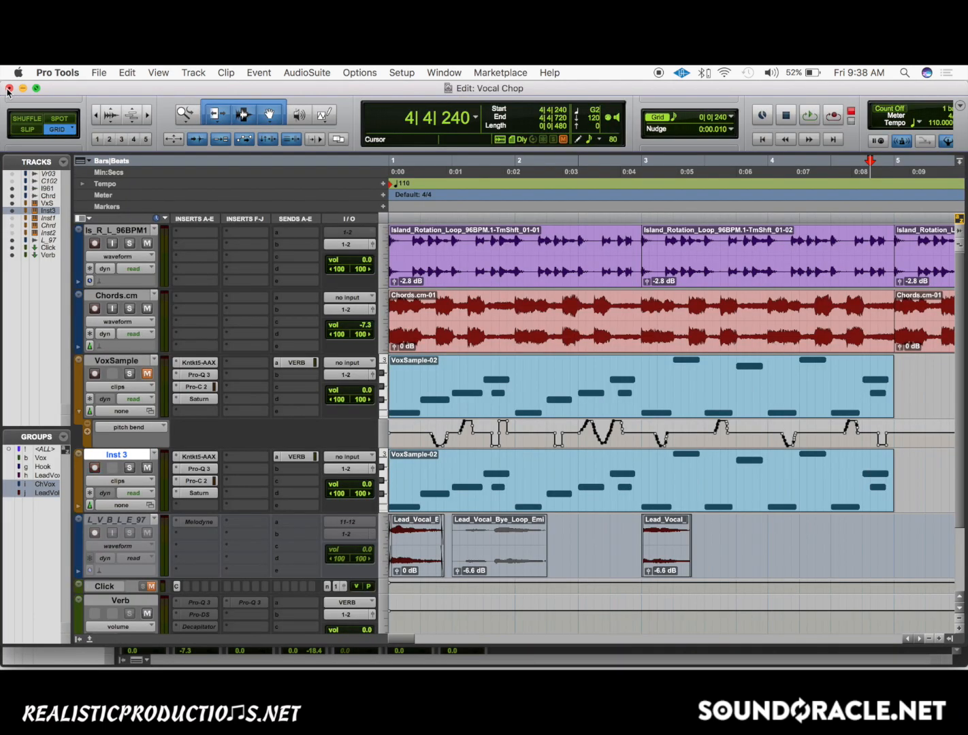
# - Duplicate the VoxSample-02 clip on Inst 3 directly after the original and return to the session start
pyautogui.press('Return')
pyautogui.click(486, 493)
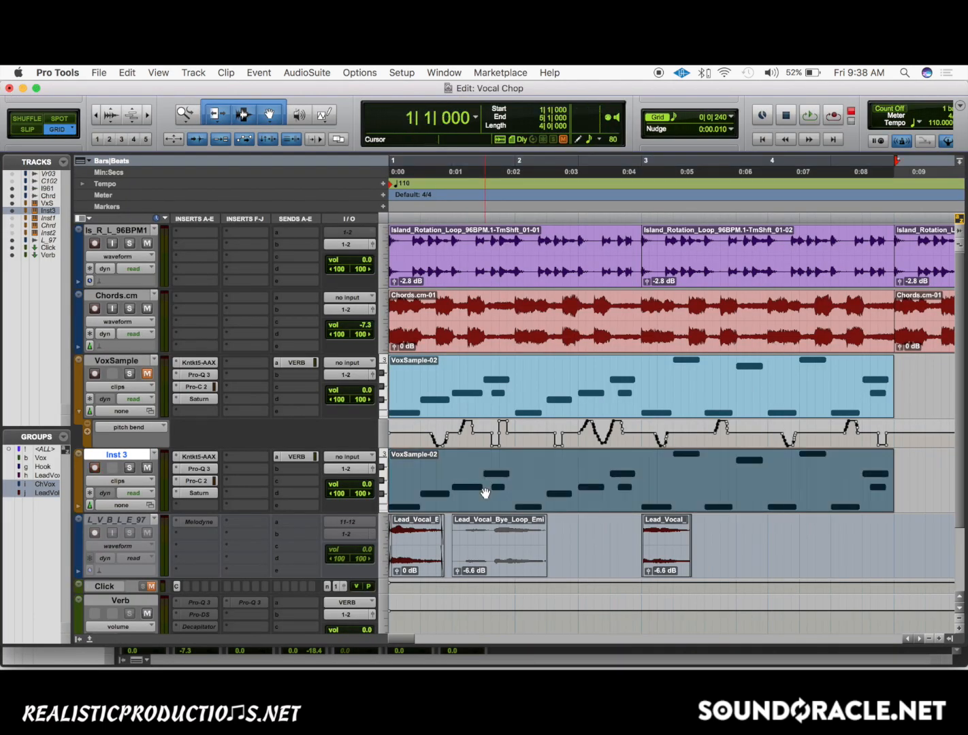
pyautogui.press('super+d')
pyautogui.press('Return')
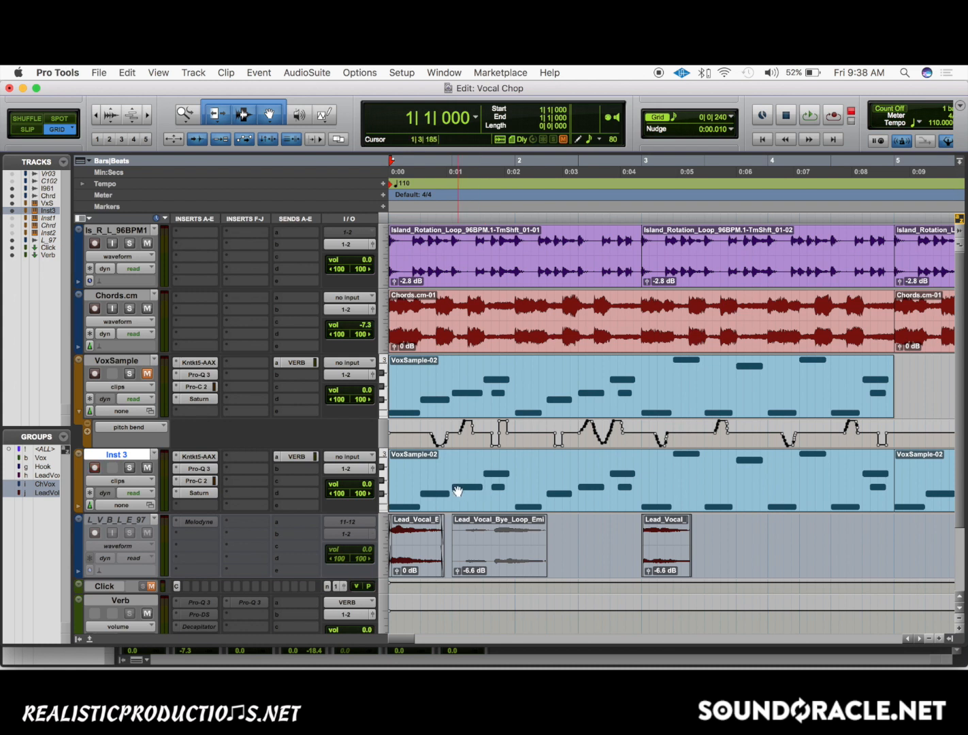
# - Compare both vocal-chop versions over the beat, playing VoxSample with Inst 3 muted and Inst 3 with VoxSample muted
pyautogui.click(146, 375)
pyautogui.press('space')
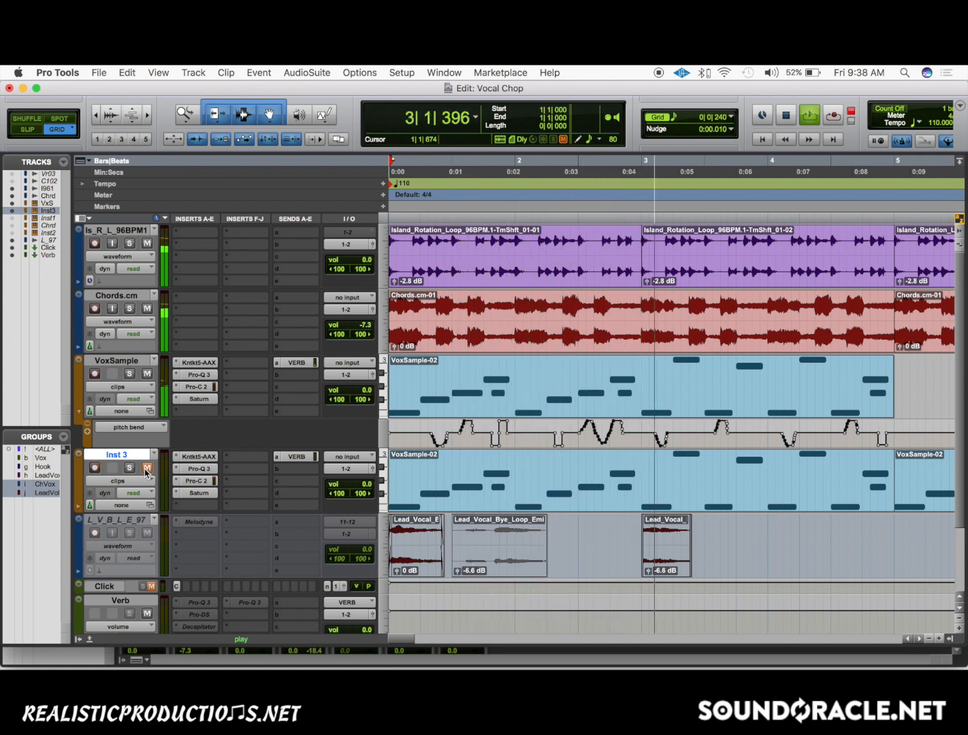
pyautogui.press('space')
pyautogui.click(147, 375)
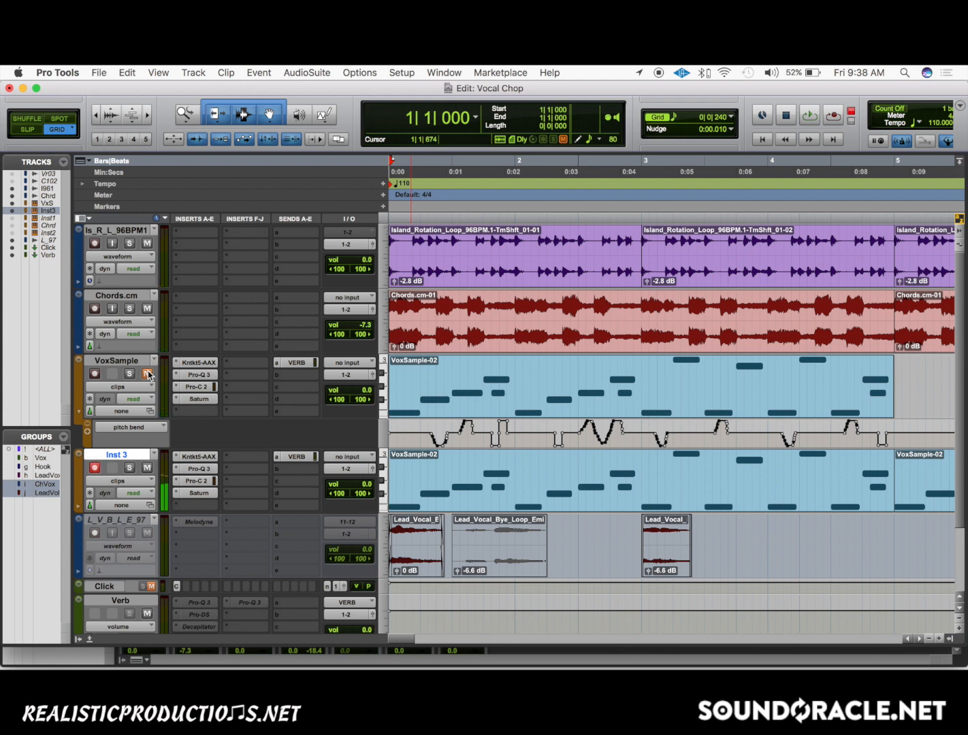
pyautogui.press('space')
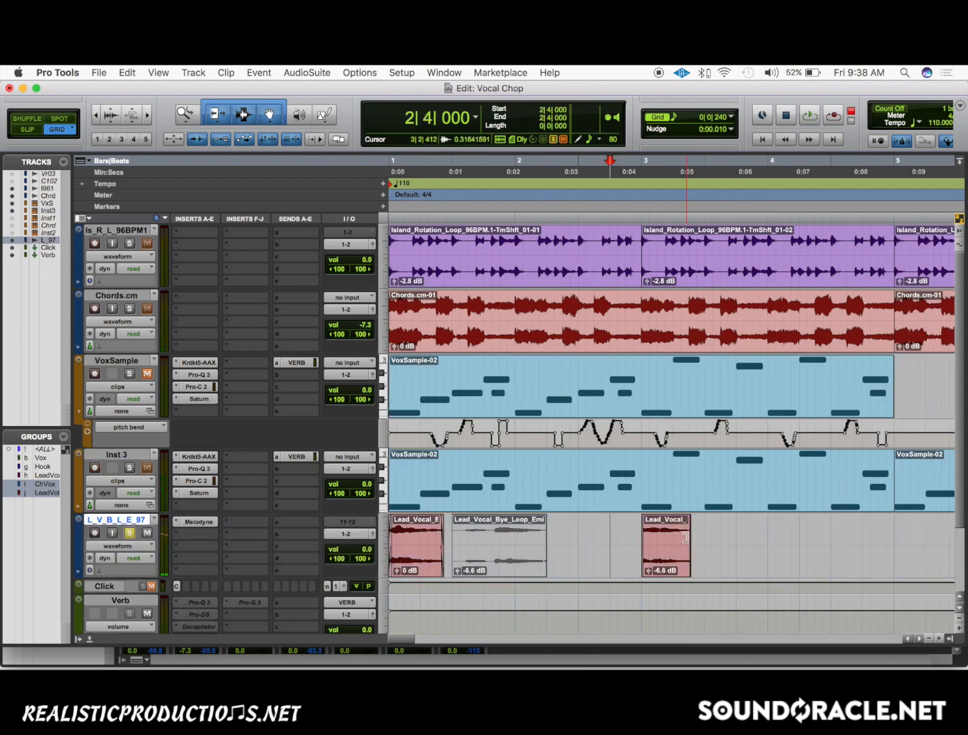
# - Extend the last lead vocal clip on L_V_B_L_E_97 past bar 5 and move it to start at 1|1|000
pyautogui.moveTo(688, 528); pyautogui.dragTo(957, 536)
pyautogui.hscroll(-3, 637, 525)
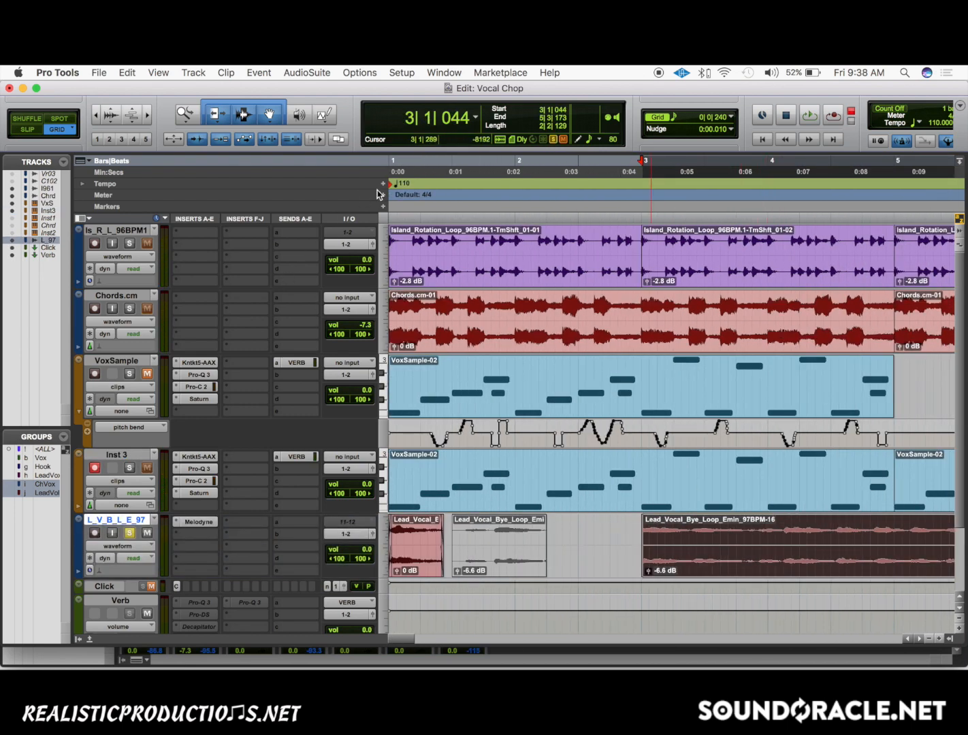
pyautogui.moveTo(645, 538); pyautogui.dragTo(242, 529)
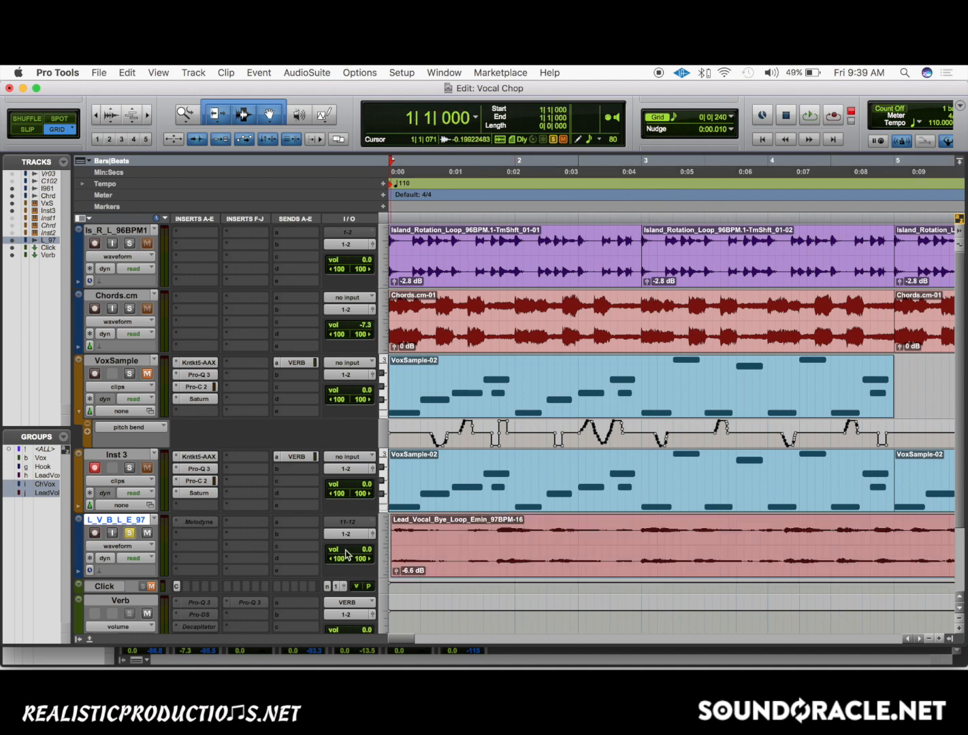
# - Audition the lead vocal in solo and, with its solo off and the track muted, the Inst 3 vocal chops over the beat
pyautogui.press('space')
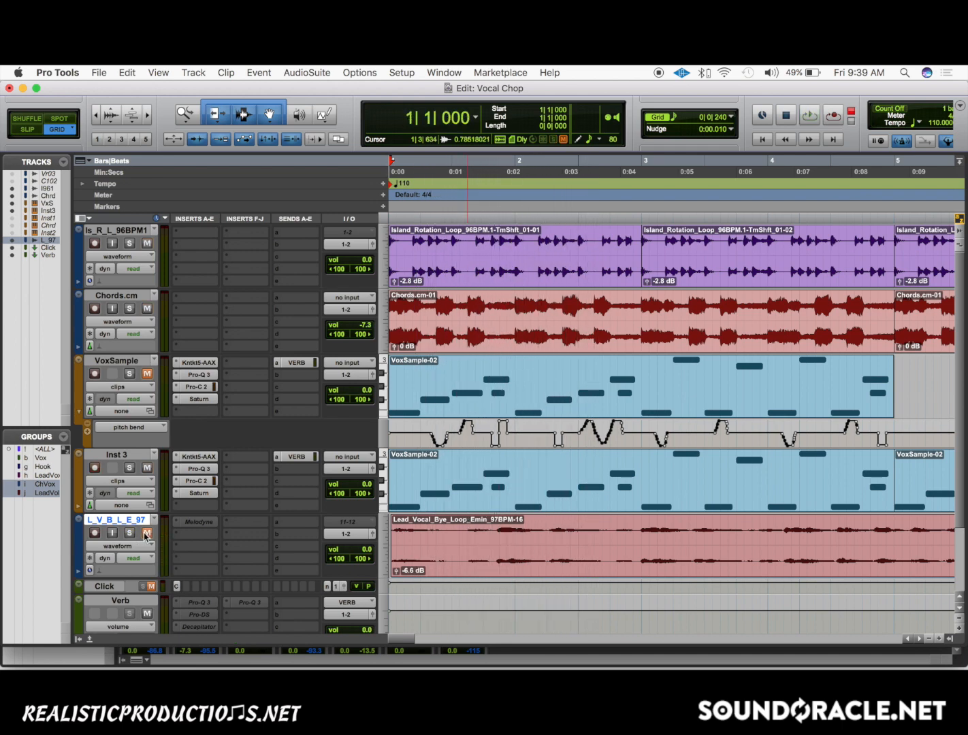
pyautogui.press('space')
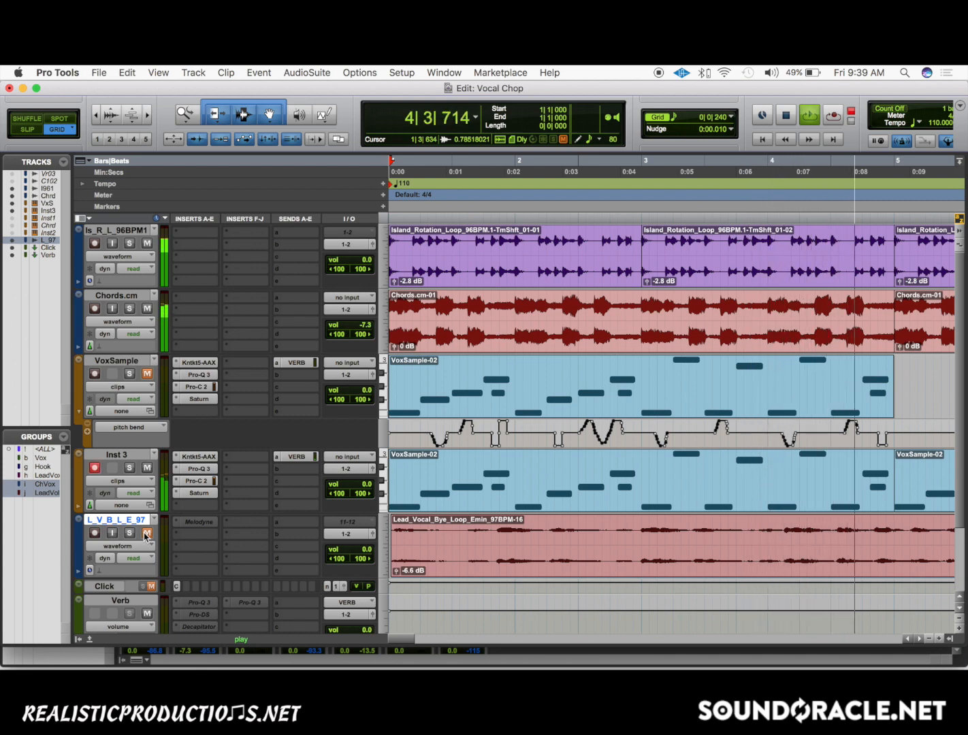
pyautogui.press('space')
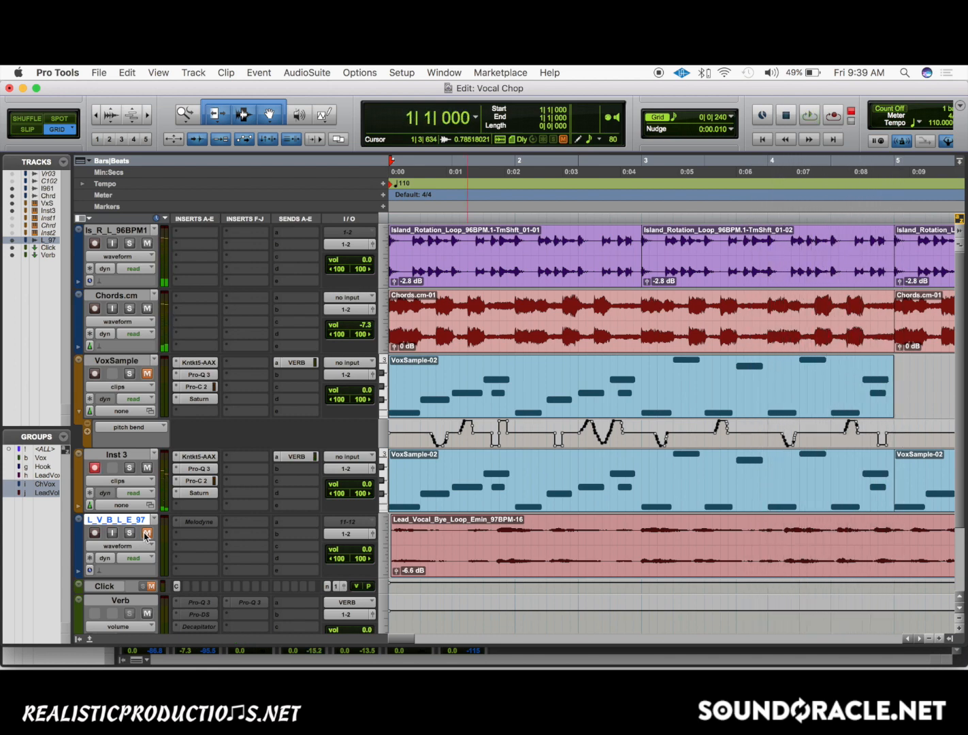